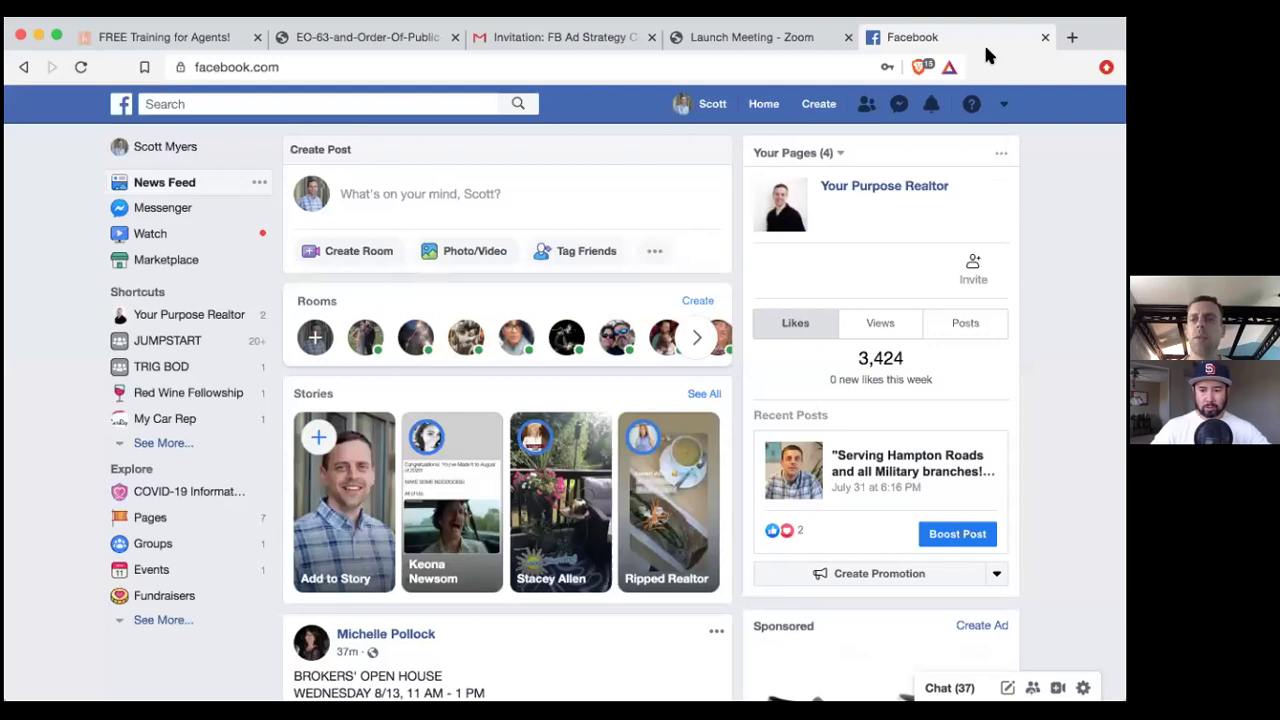
Go to Manage Ads from the account menu, then open the Your Purpose Realtor page
{"action": "left_click", "coordinate": [1001, 105]}
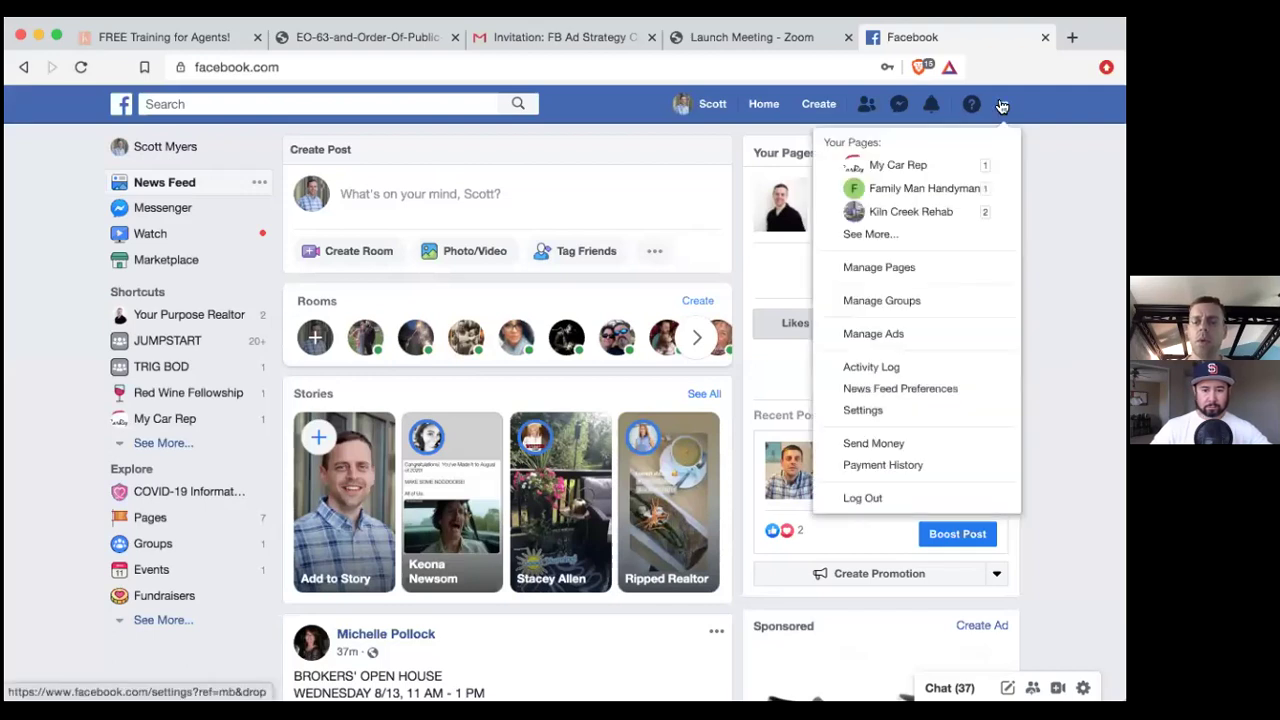
{"action": "left_click", "coordinate": [858, 339]}
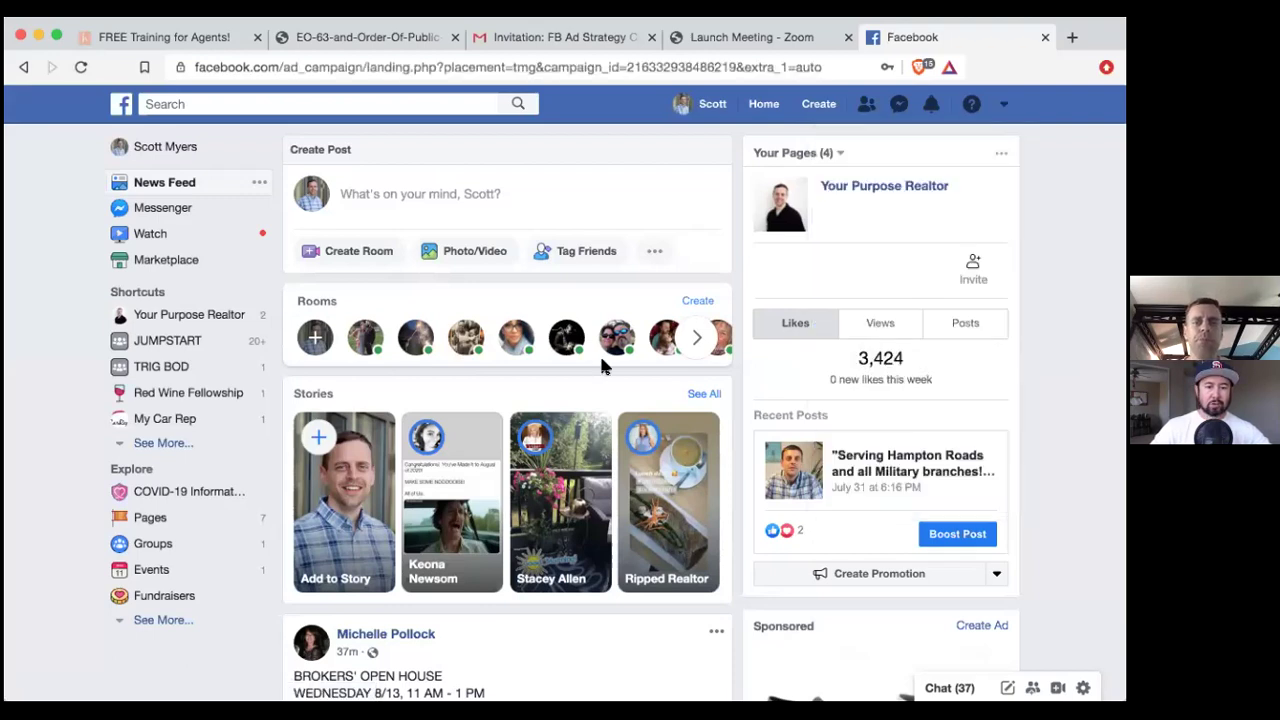
{"action": "left_click", "coordinate": [868, 190]}
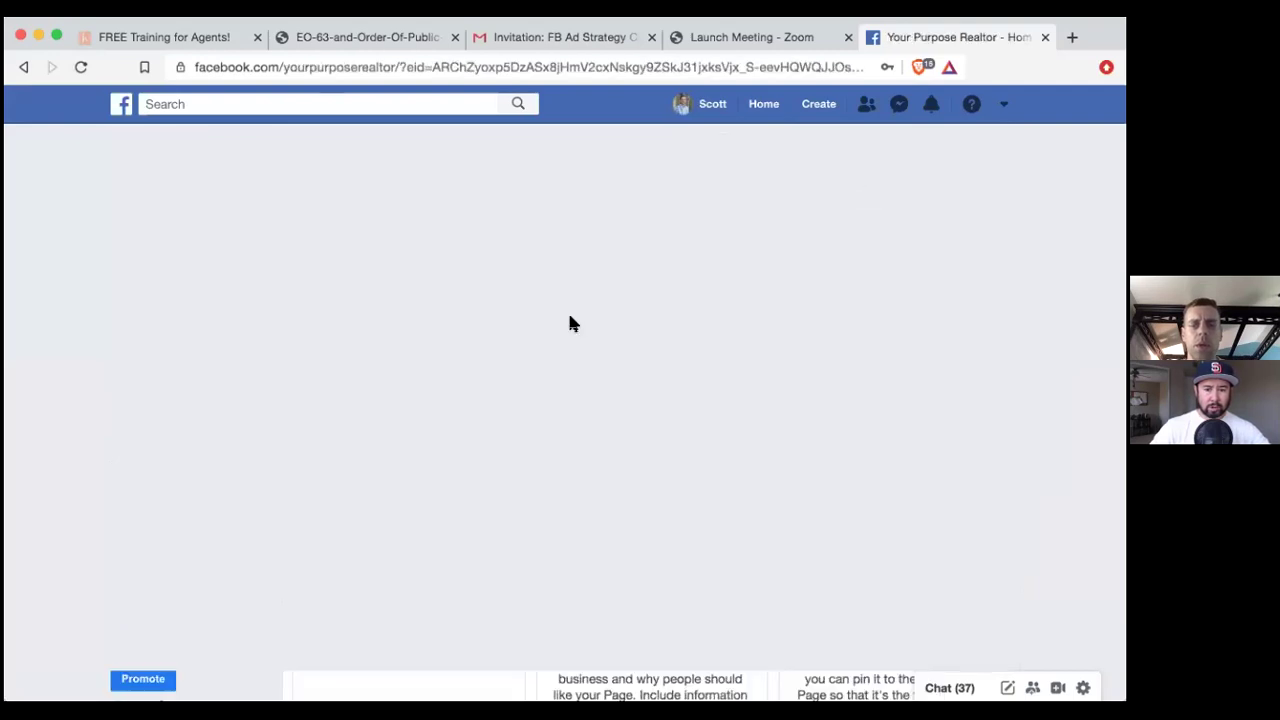
From the Your Purpose Realtor page, start creating a new ad via the Create menu
{"action": "scroll", "coordinate": [547, 350], "scroll_direction": "down", "scroll_amount": 3}
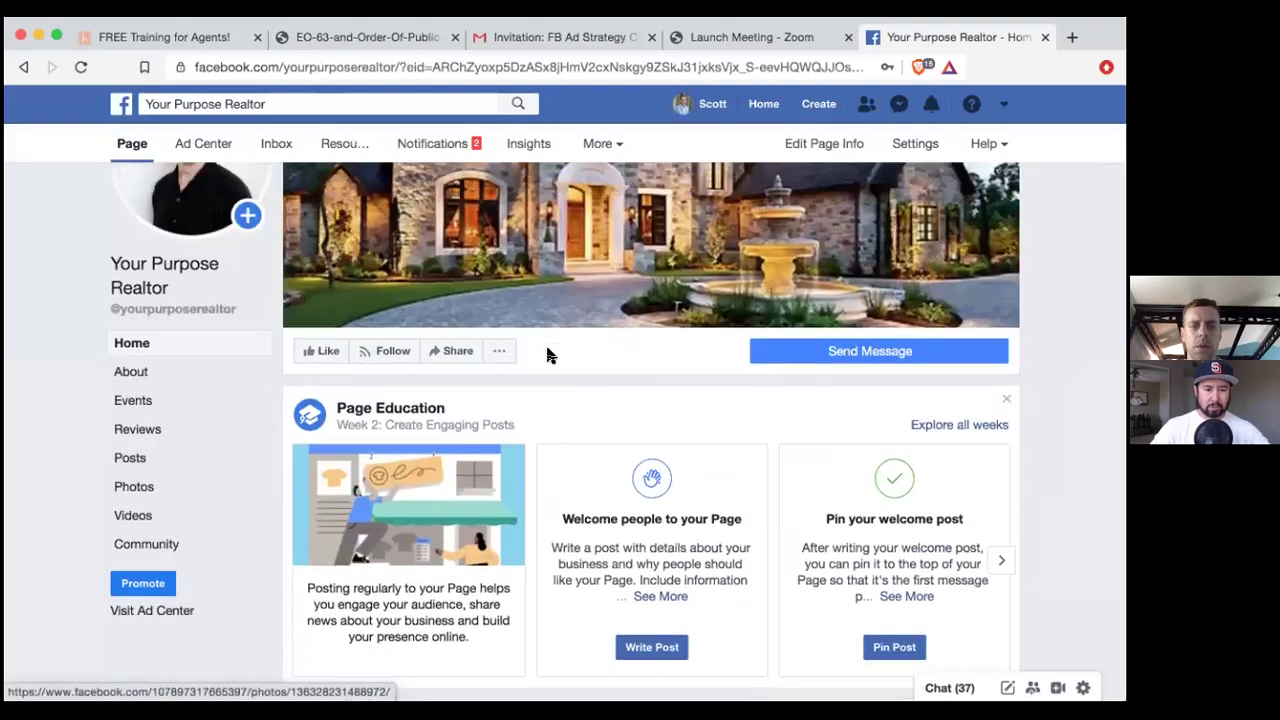
{"action": "scroll", "coordinate": [263, 443], "scroll_direction": "down", "scroll_amount": 3}
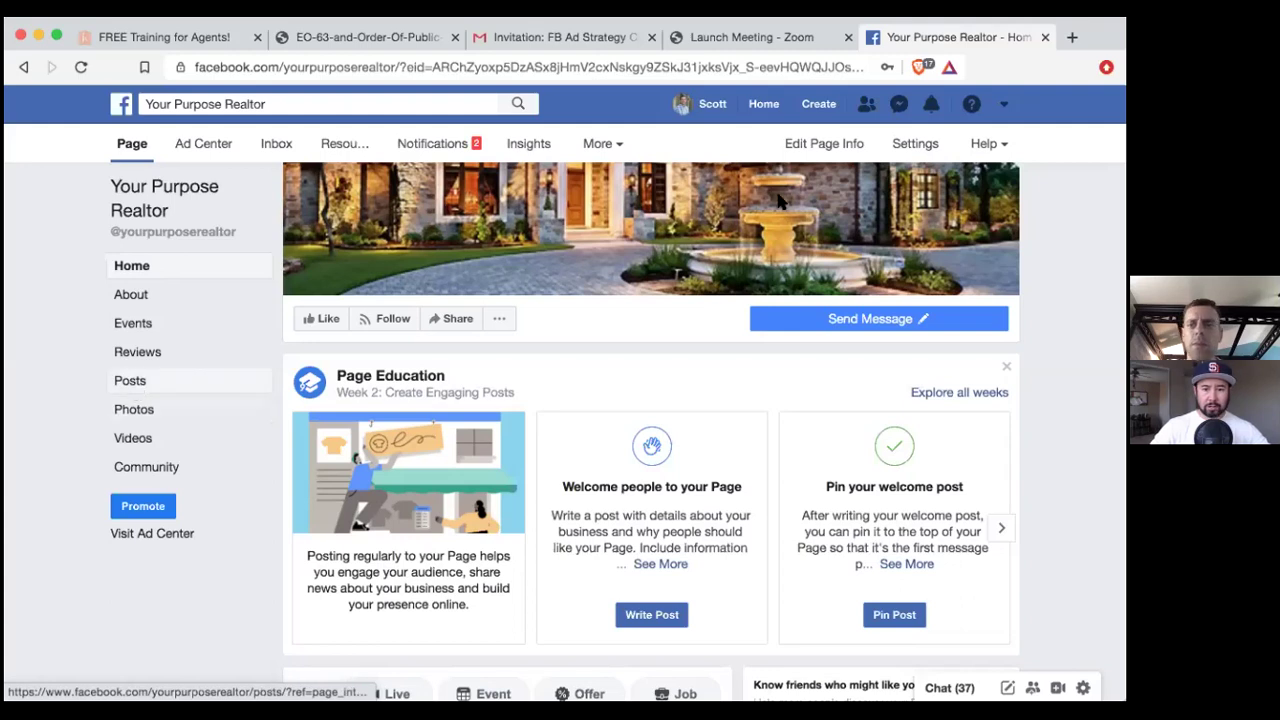
{"action": "left_click", "coordinate": [814, 108]}
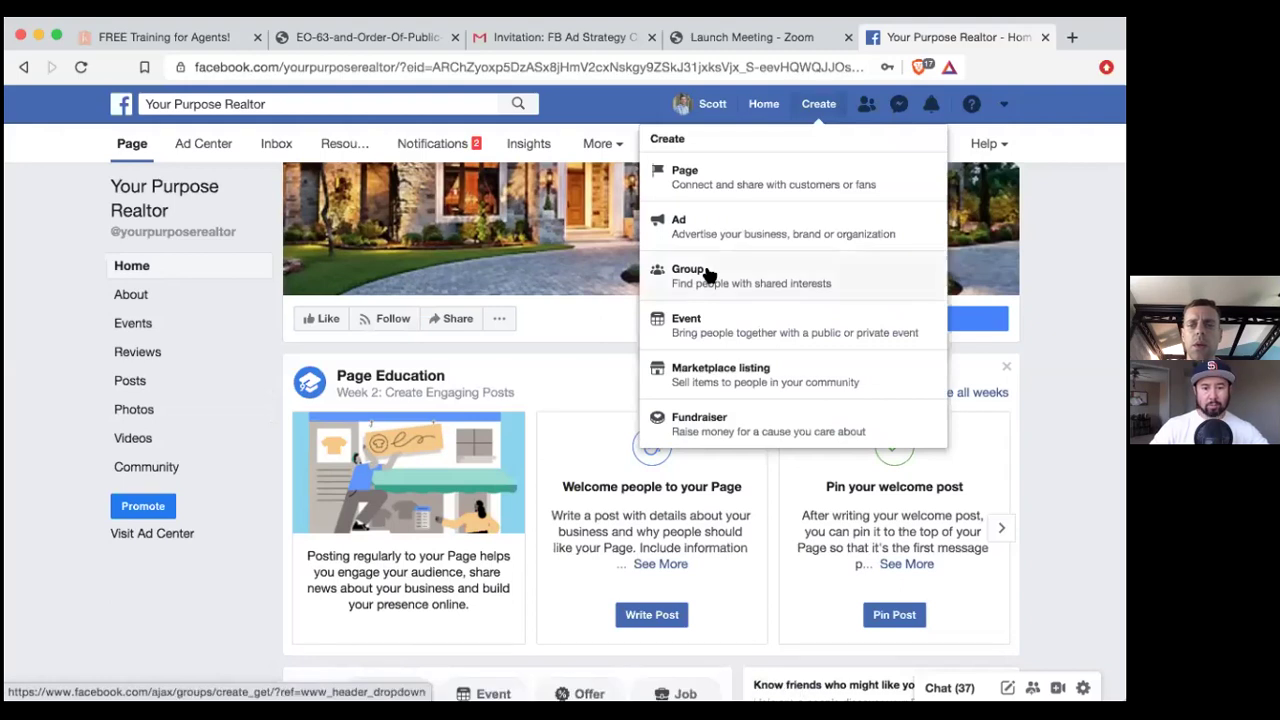
{"action": "left_click", "coordinate": [714, 231]}
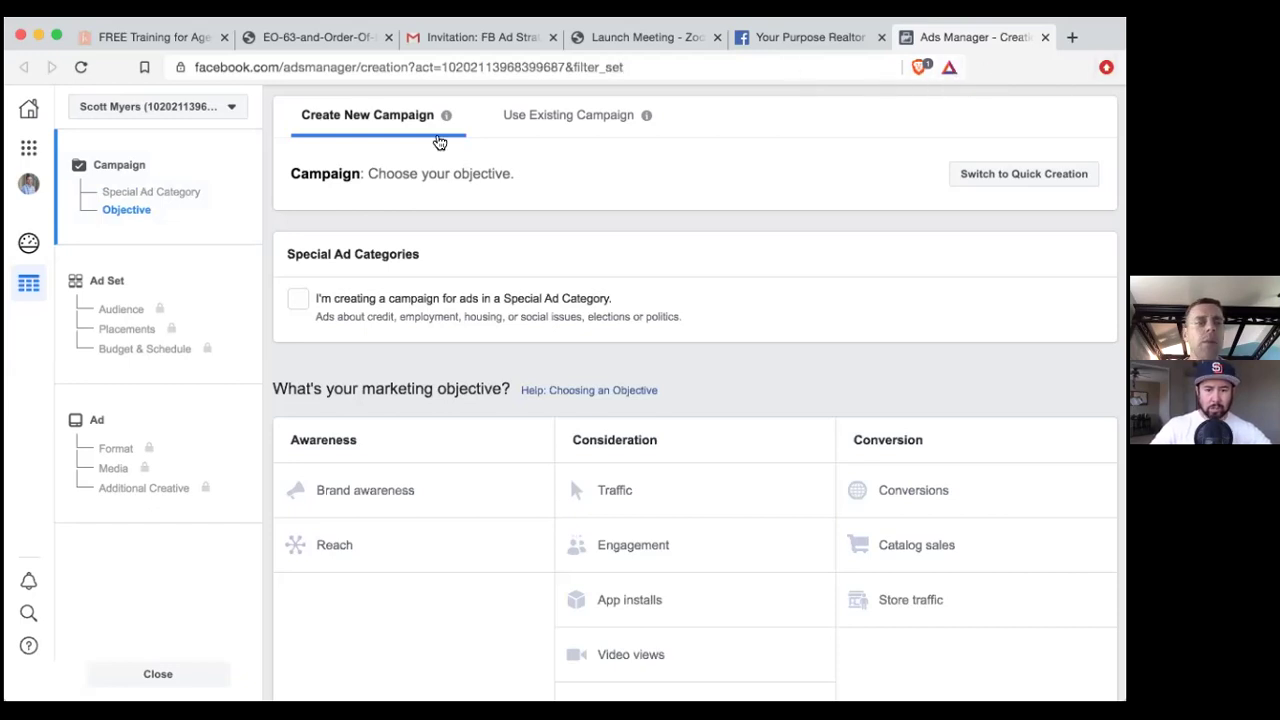
{"action": "left_click", "coordinate": [143, 68]}
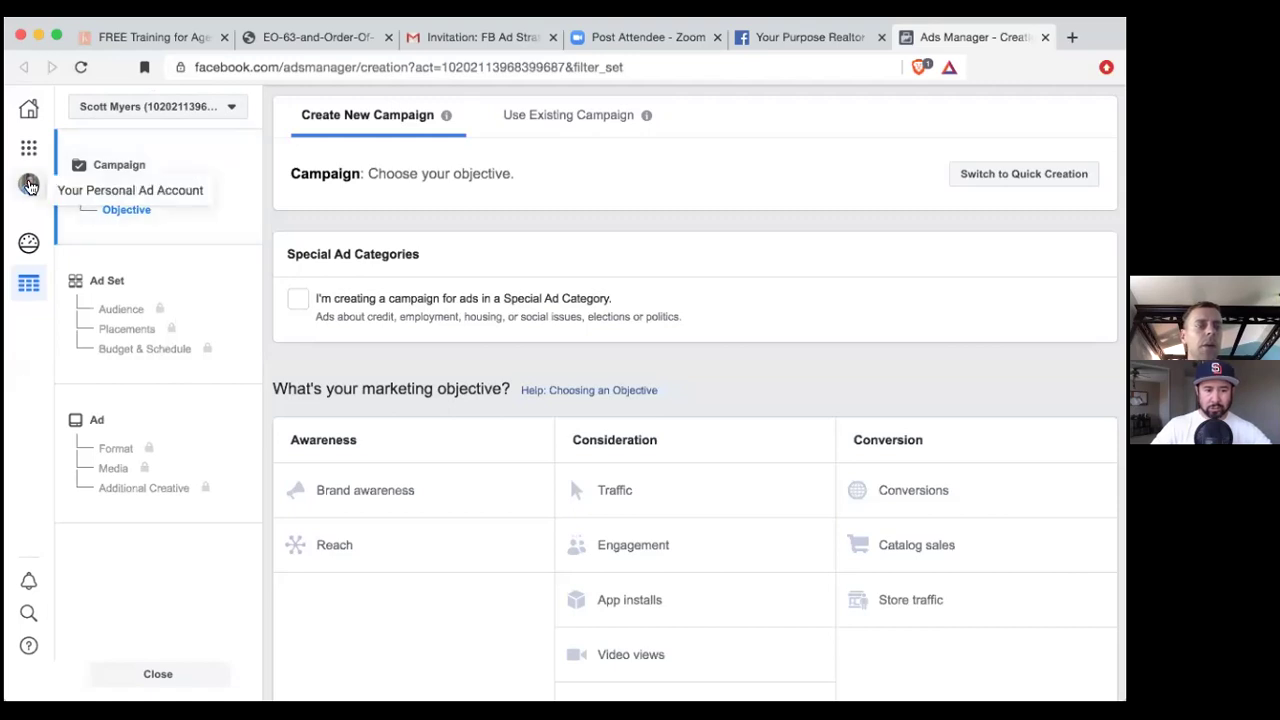
{"action": "left_click", "coordinate": [226, 108]}
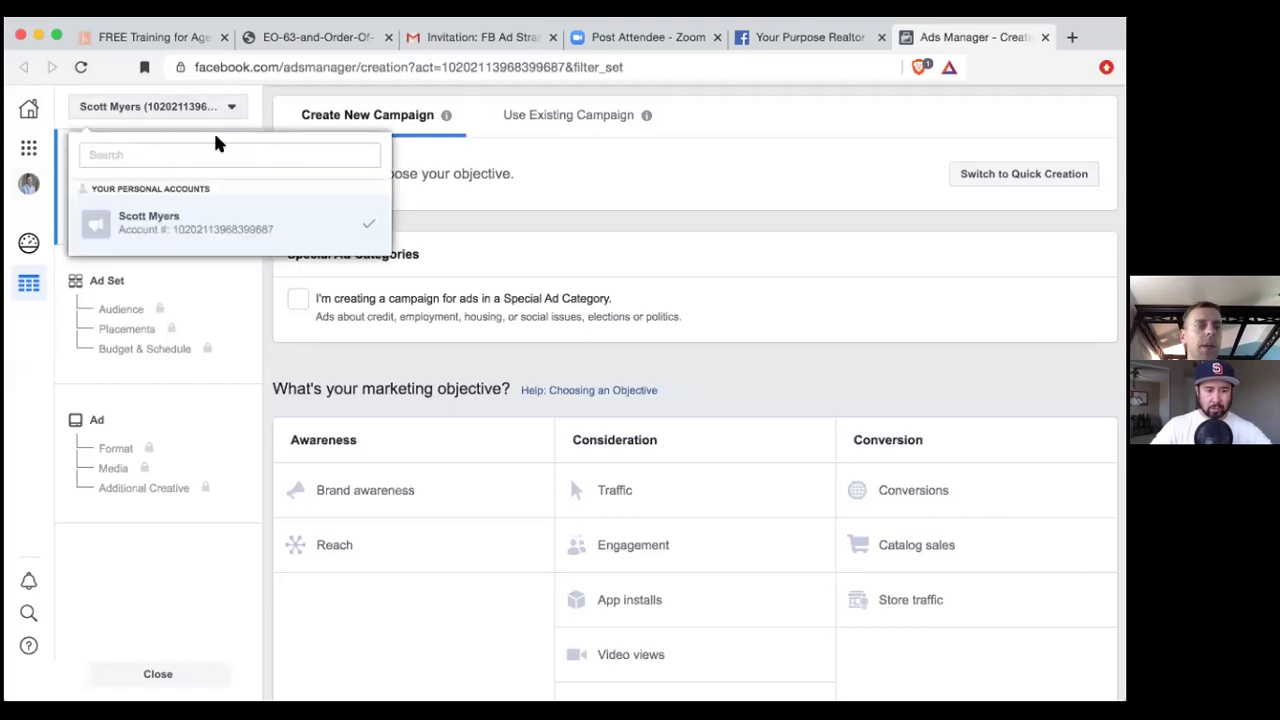
{"action": "left_click", "coordinate": [198, 226]}
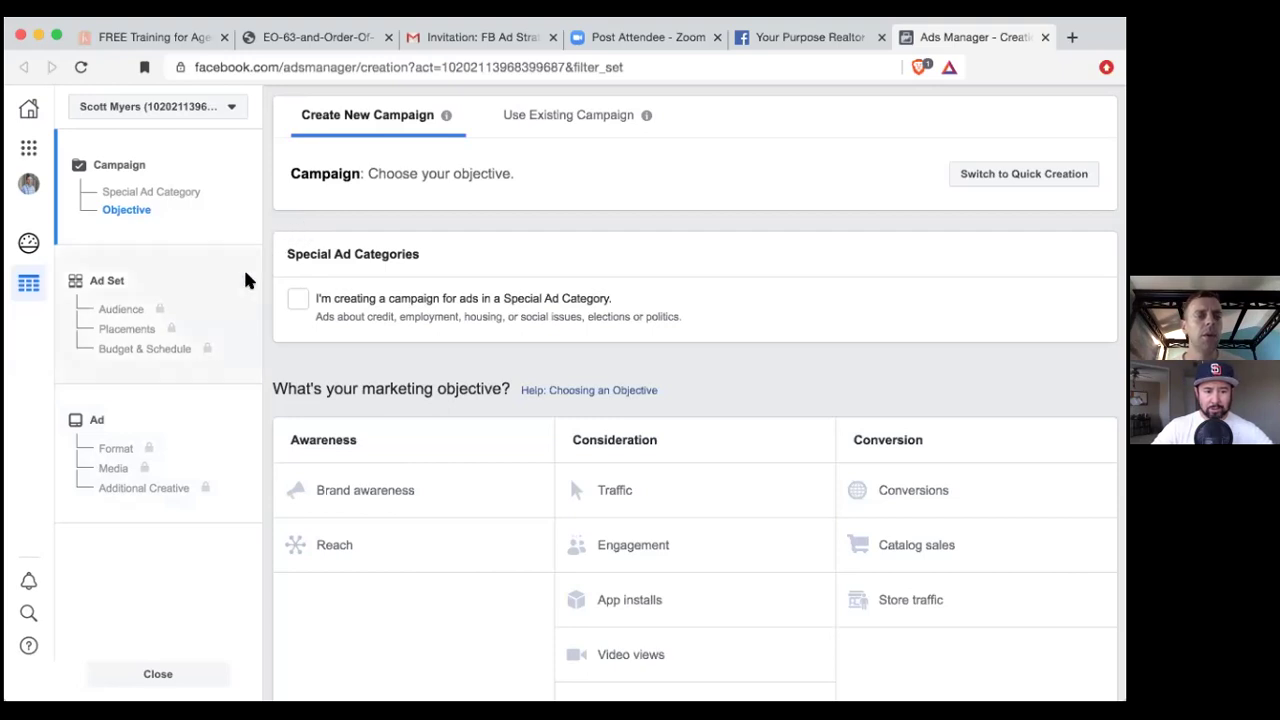
Open the Ads Manager campaigns overview from the Business Tools menu
{"action": "left_click", "coordinate": [27, 155]}
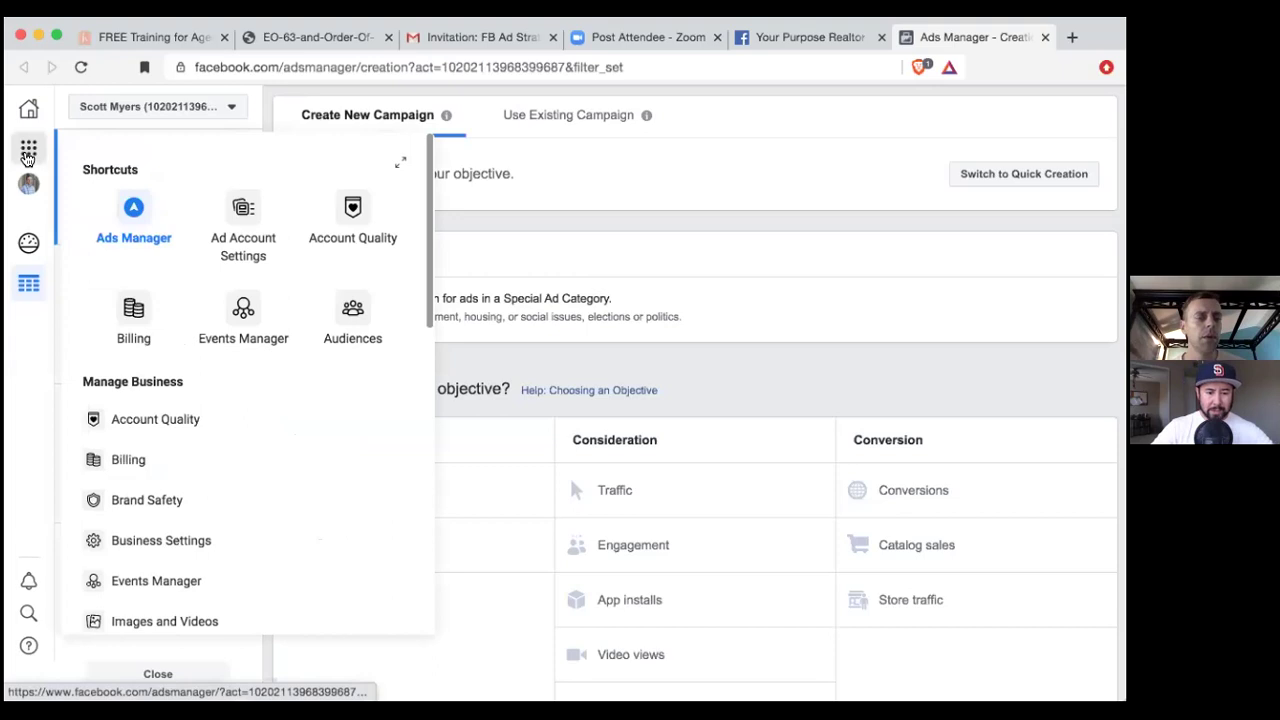
{"action": "left_click", "coordinate": [135, 209]}
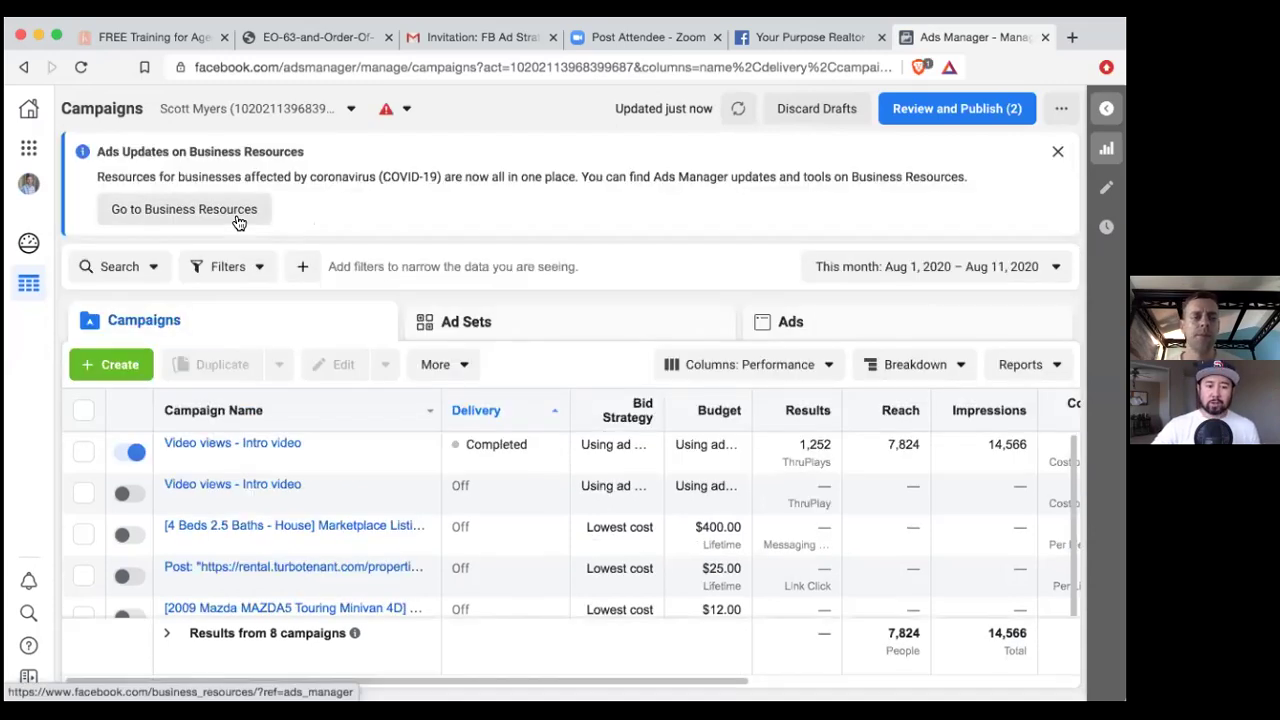
Start a new campaign using Guided Creation
{"action": "left_click", "coordinate": [110, 366]}
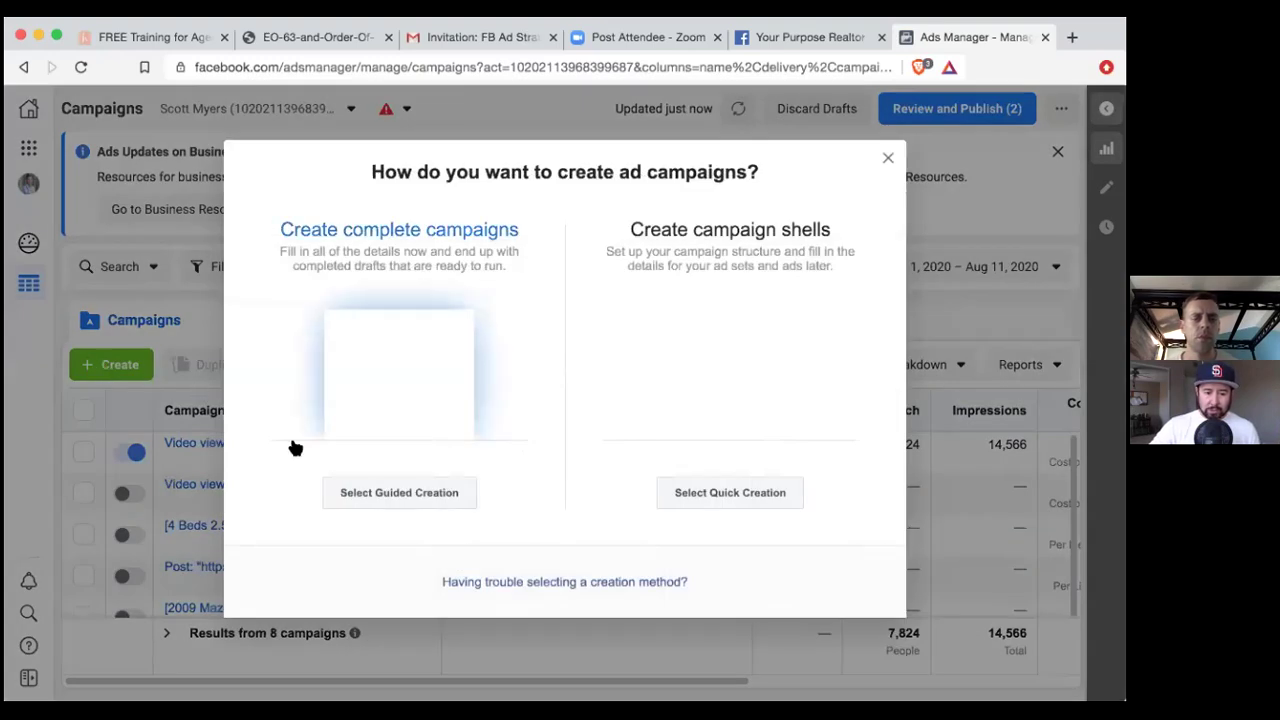
{"action": "left_click", "coordinate": [358, 488]}
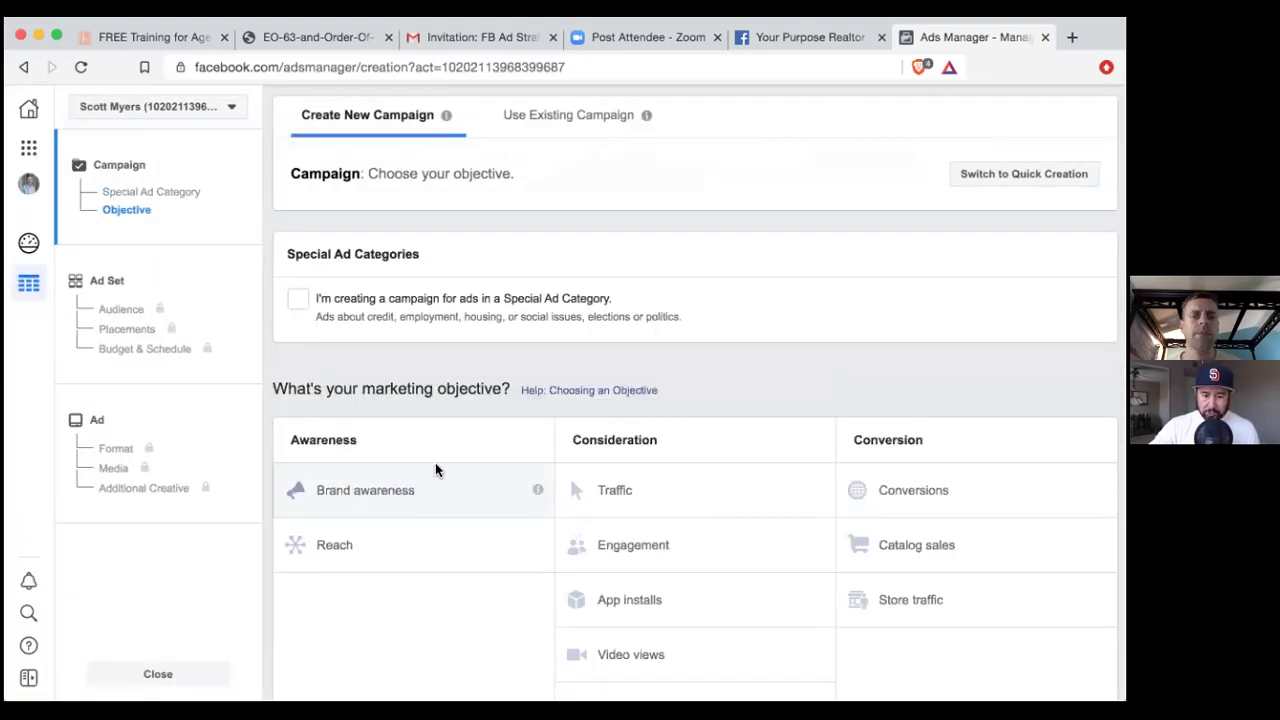
Pick Conversions as the objective, review its settings, then go back to the campaigns list
{"action": "scroll", "coordinate": [494, 428], "scroll_direction": "down", "scroll_amount": 2}
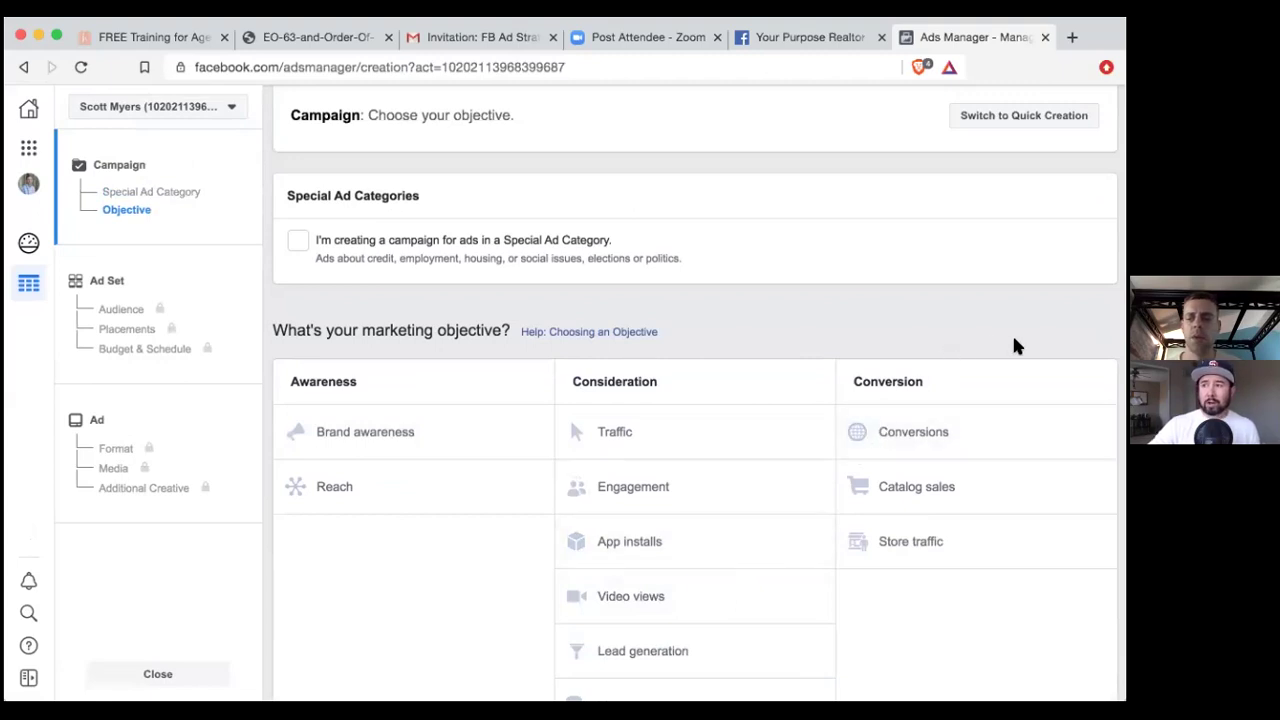
{"action": "left_click", "coordinate": [901, 430]}
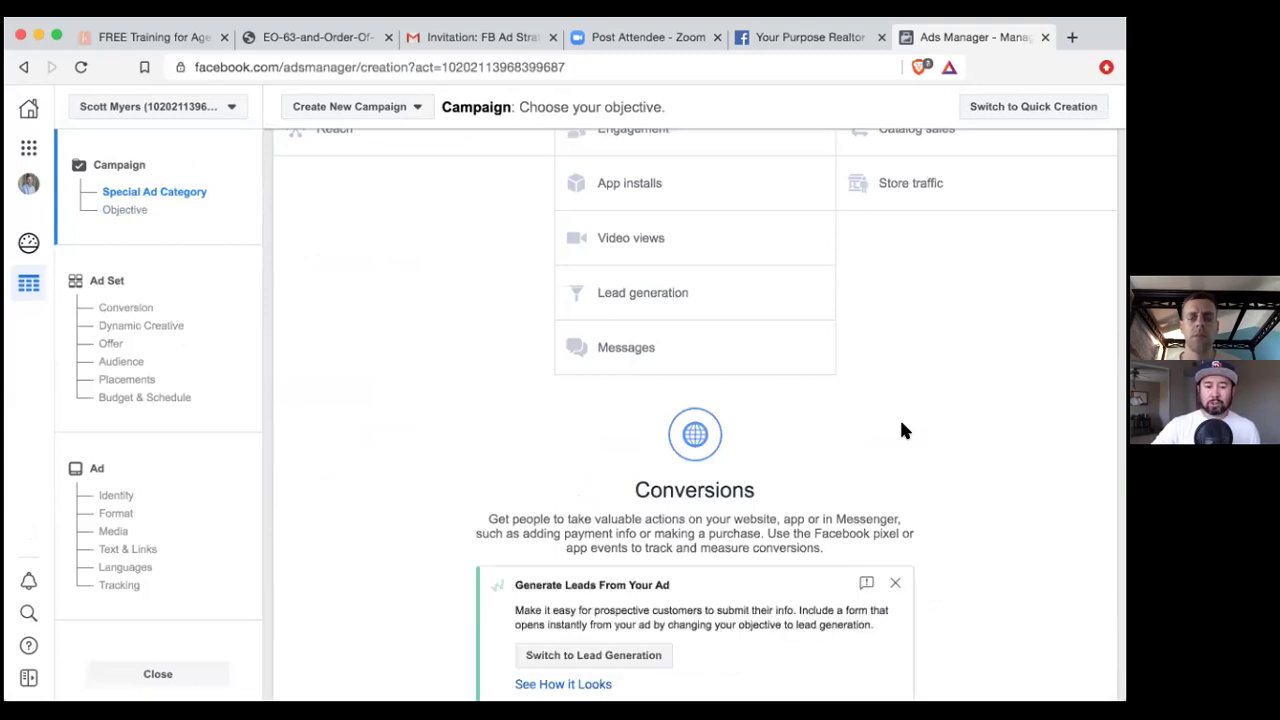
{"action": "scroll", "coordinate": [901, 430], "scroll_direction": "up", "scroll_amount": 3}
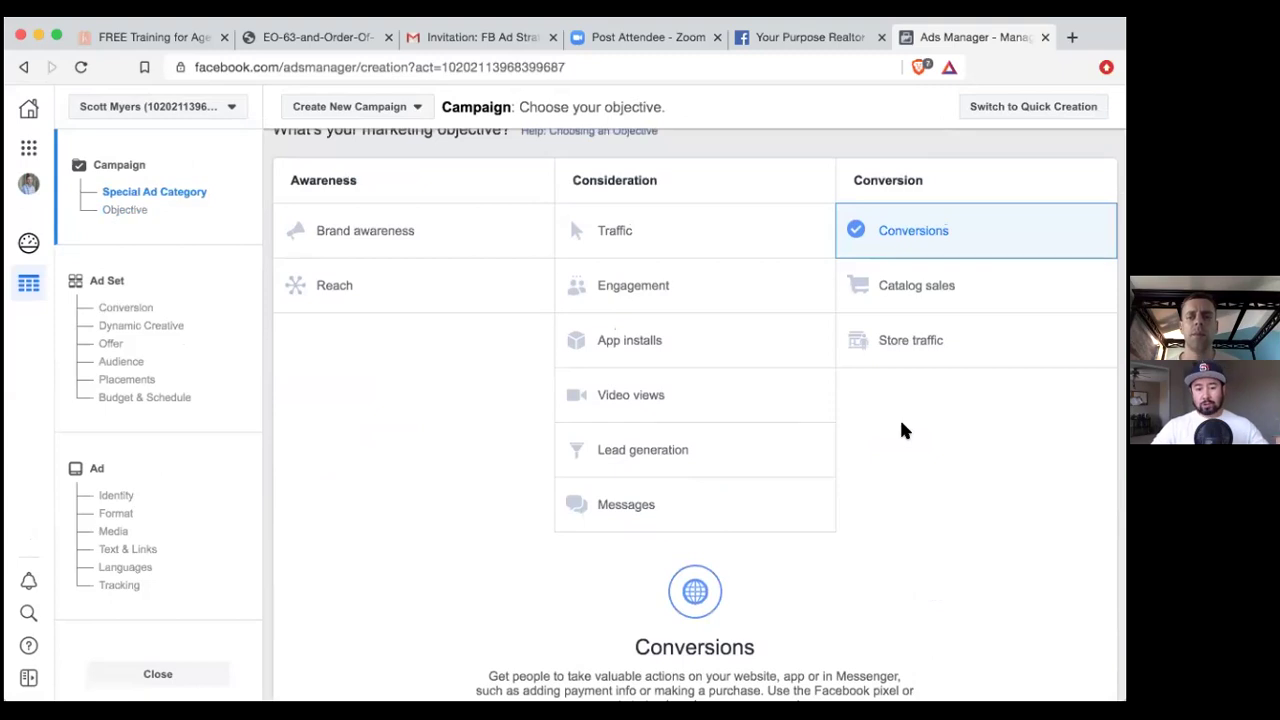
{"action": "scroll", "coordinate": [901, 430], "scroll_direction": "up", "scroll_amount": 3}
{"action": "scroll", "coordinate": [901, 430], "scroll_direction": "down", "scroll_amount": 5}
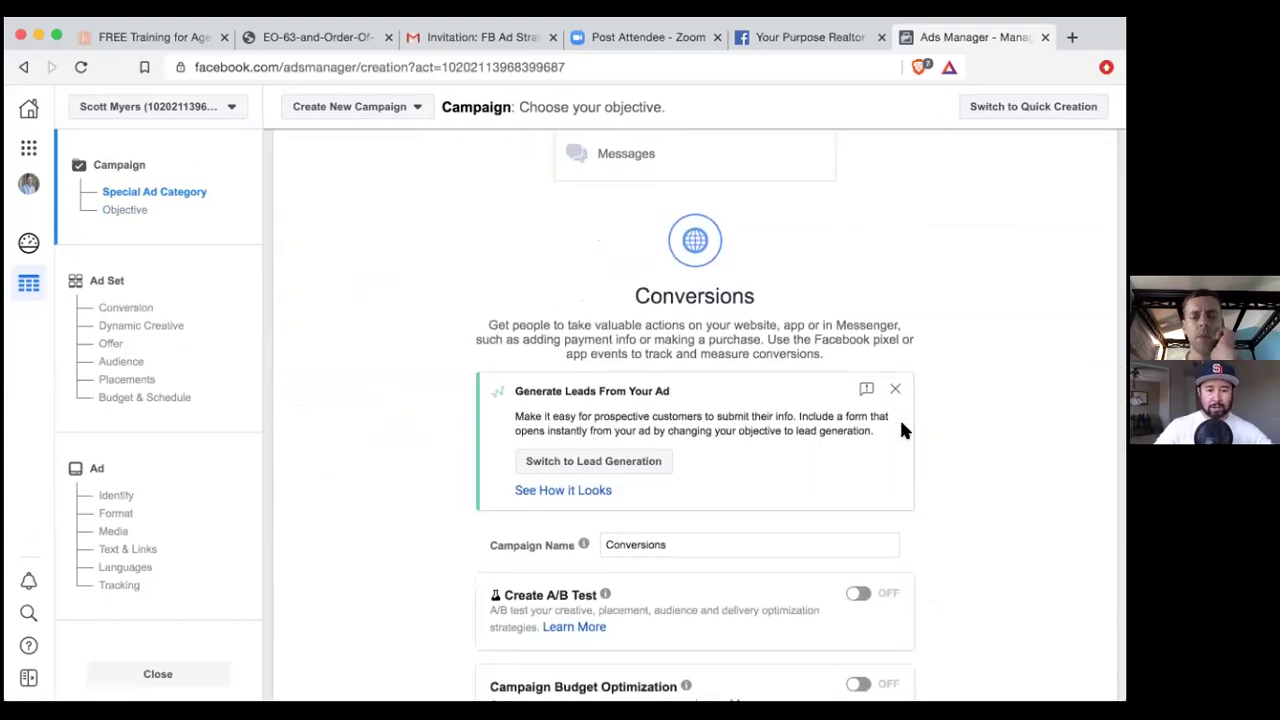
{"action": "left_click", "coordinate": [24, 67]}
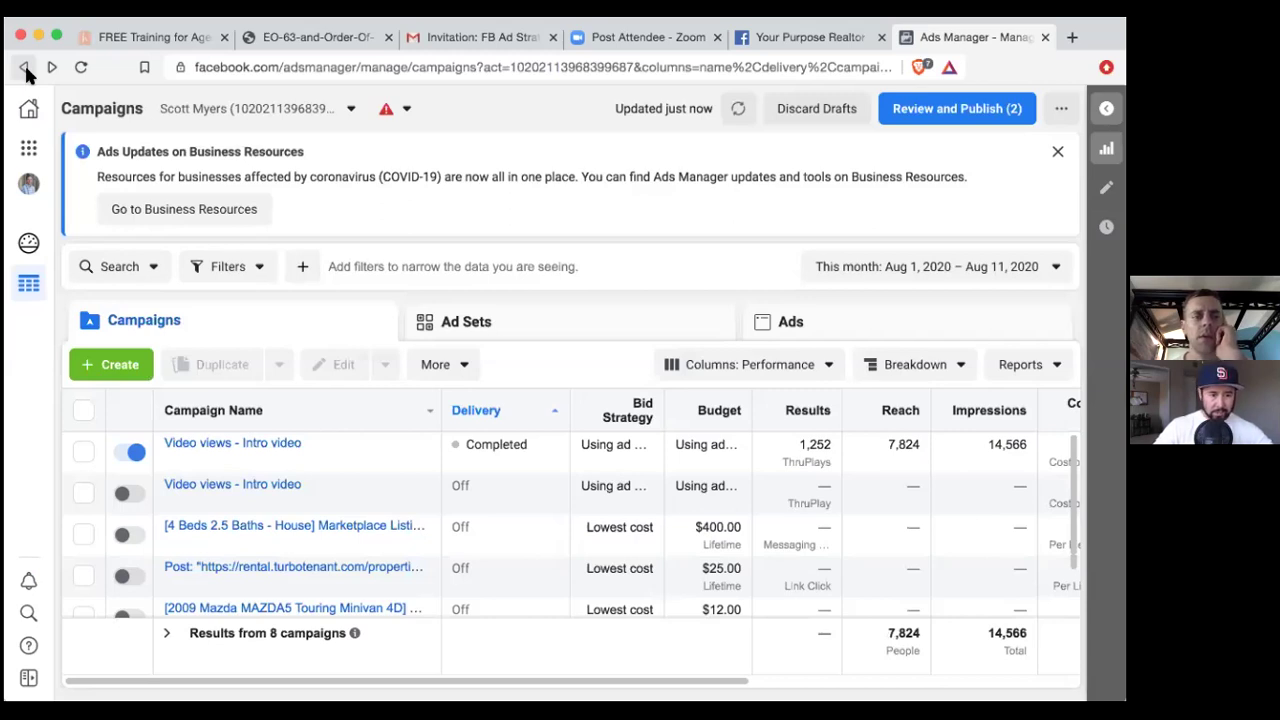
Bookmark the campaigns page and switch off the first Video views - Intro video campaign
{"action": "left_click", "coordinate": [141, 67]}
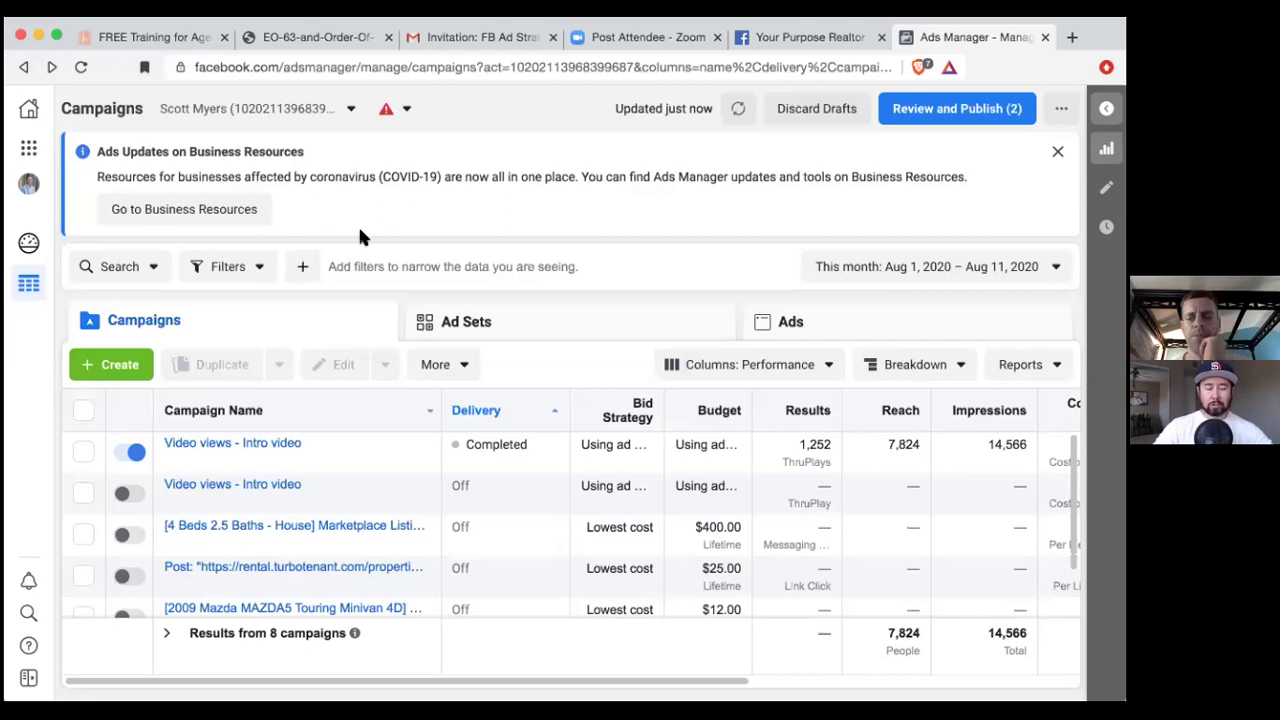
{"action": "left_click", "coordinate": [138, 454]}
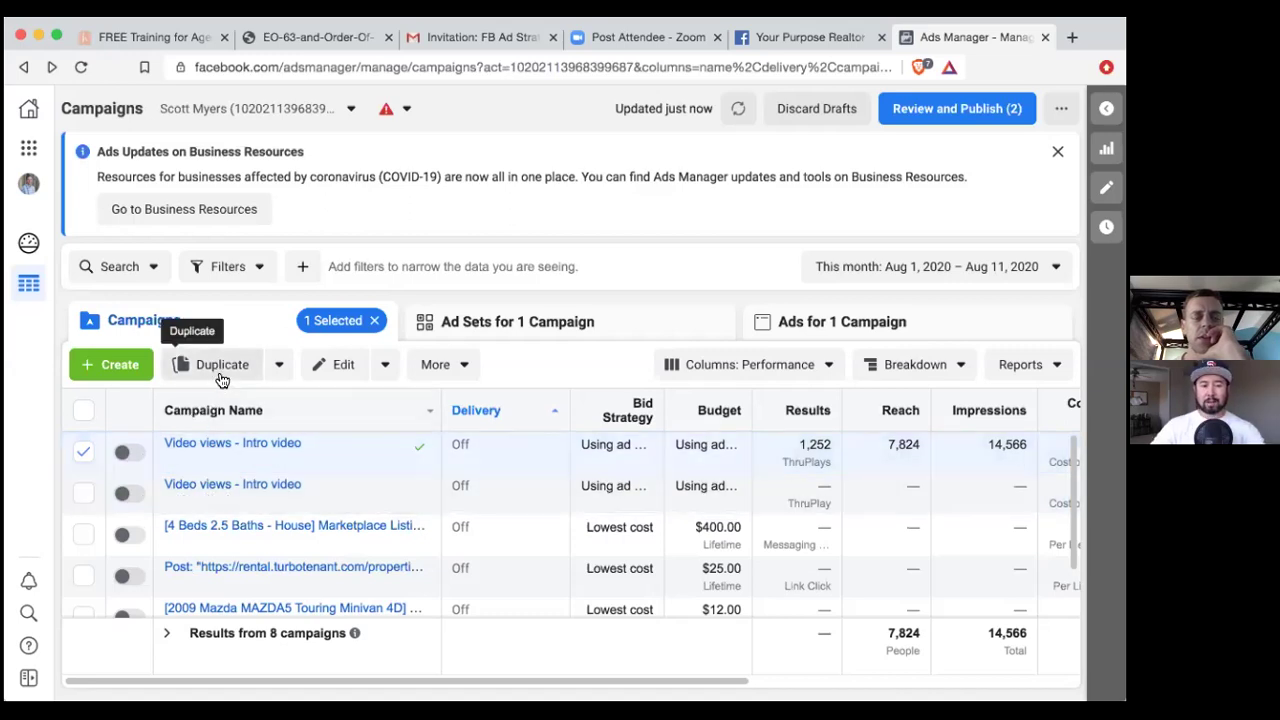
Show the Intro video campaign's ad sets, listing 18+ Panda Express Yorktown
{"action": "left_click", "coordinate": [613, 326]}
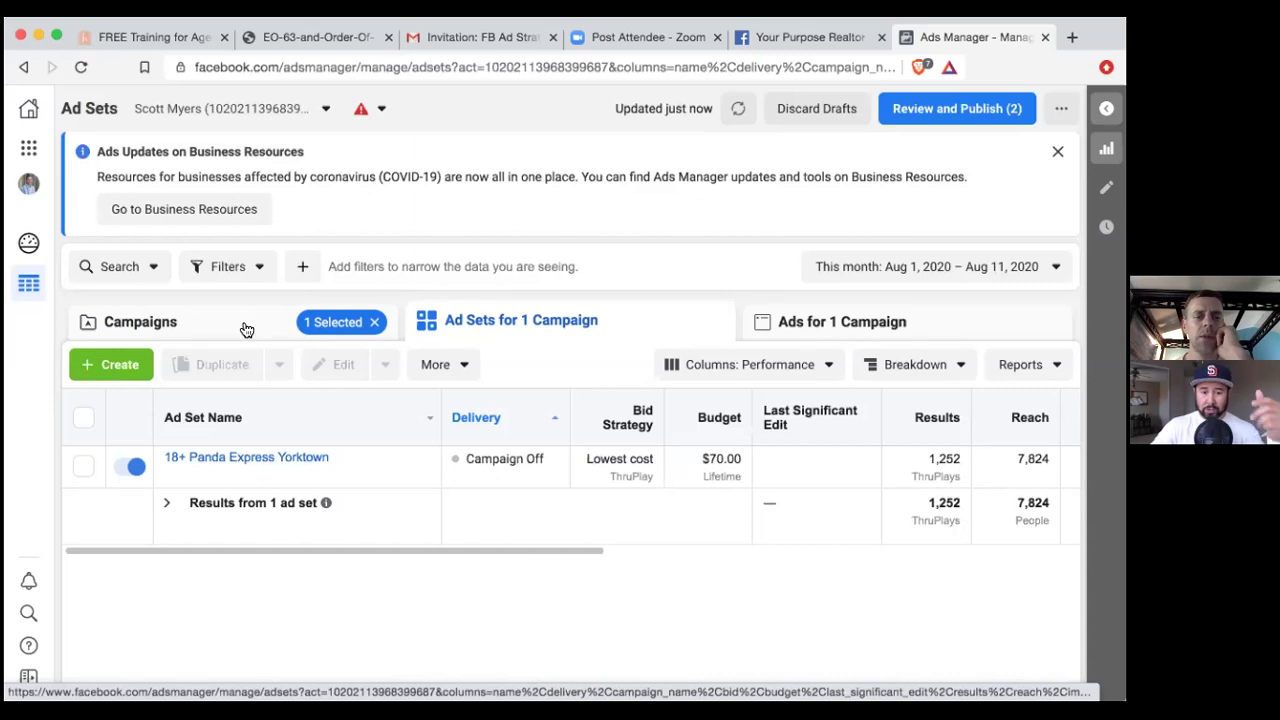
Switch off the 18+ Panda Express Yorktown ad set and its intro video views ad
{"action": "left_click", "coordinate": [133, 466]}
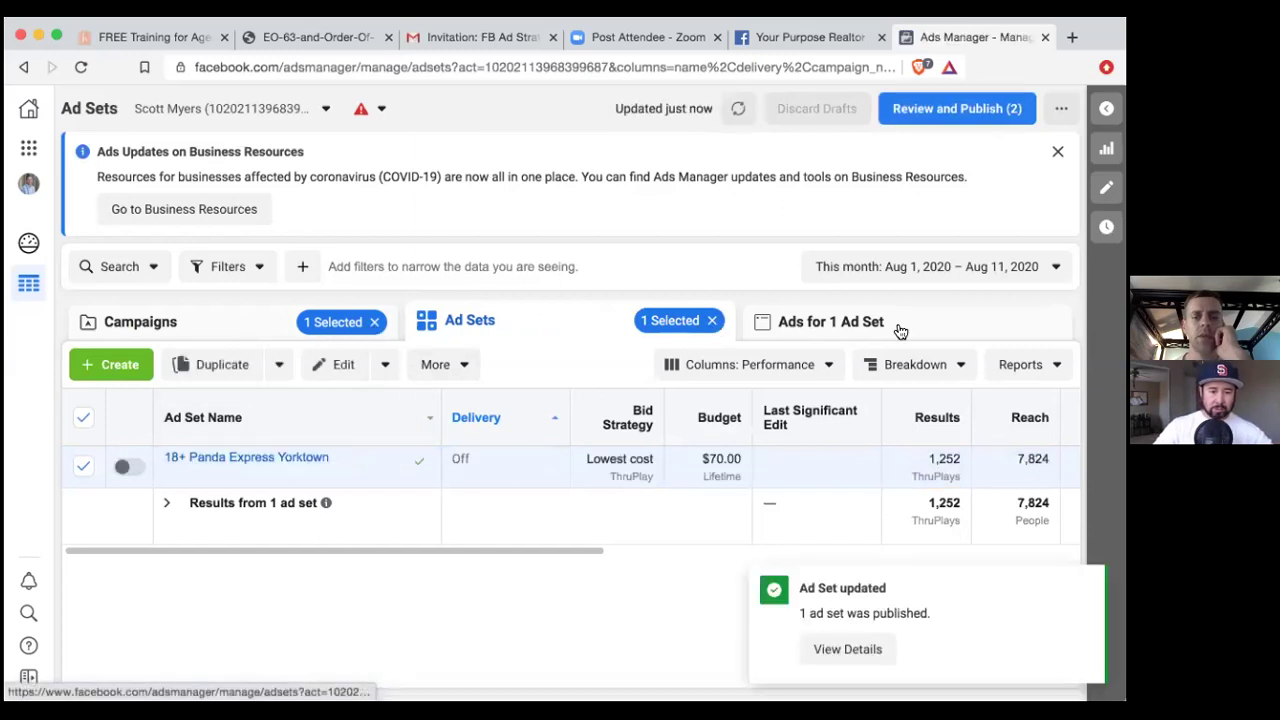
{"action": "left_click", "coordinate": [850, 324]}
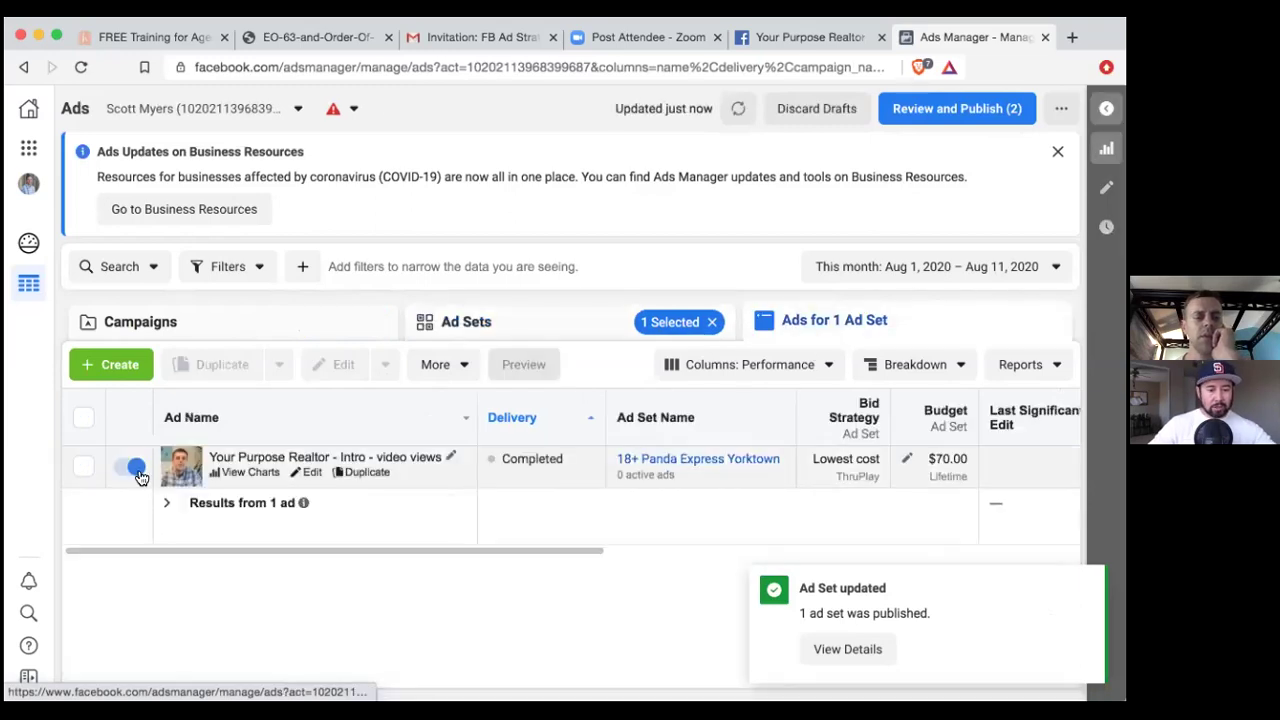
{"action": "left_click", "coordinate": [136, 467]}
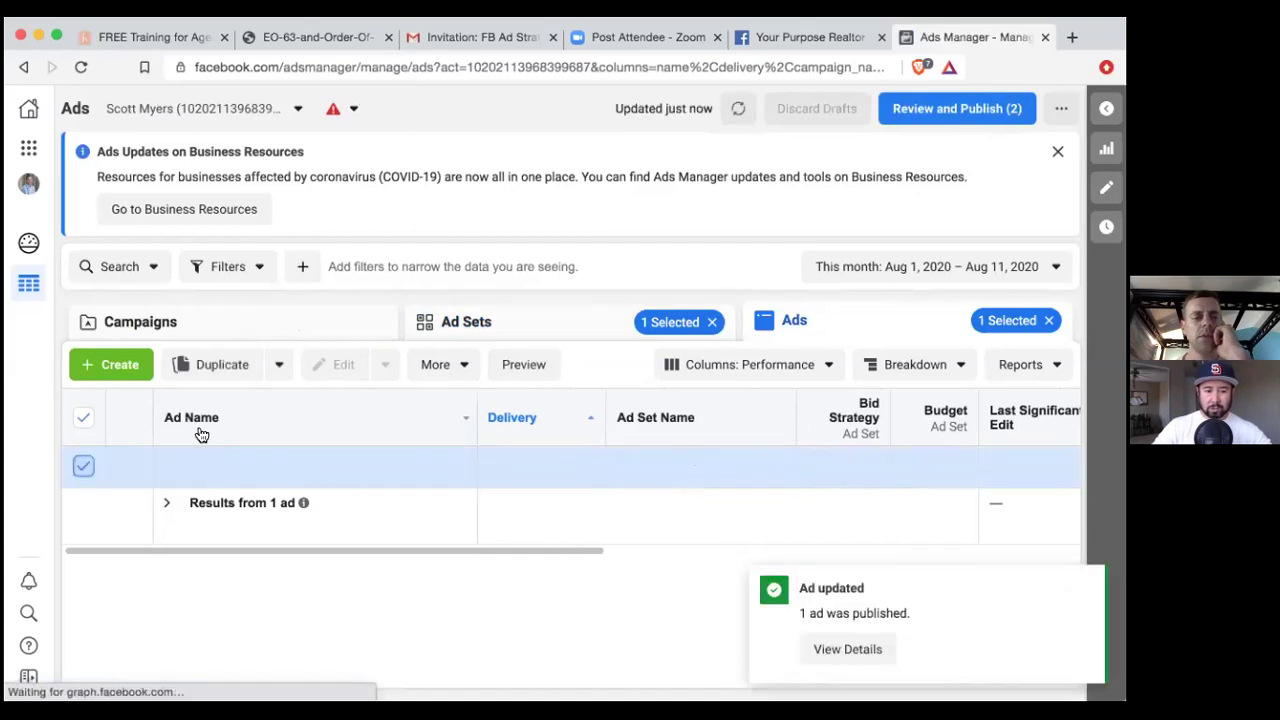
Clear the ad set selection and return to the full 8-campaign list
{"action": "left_click", "coordinate": [616, 320]}
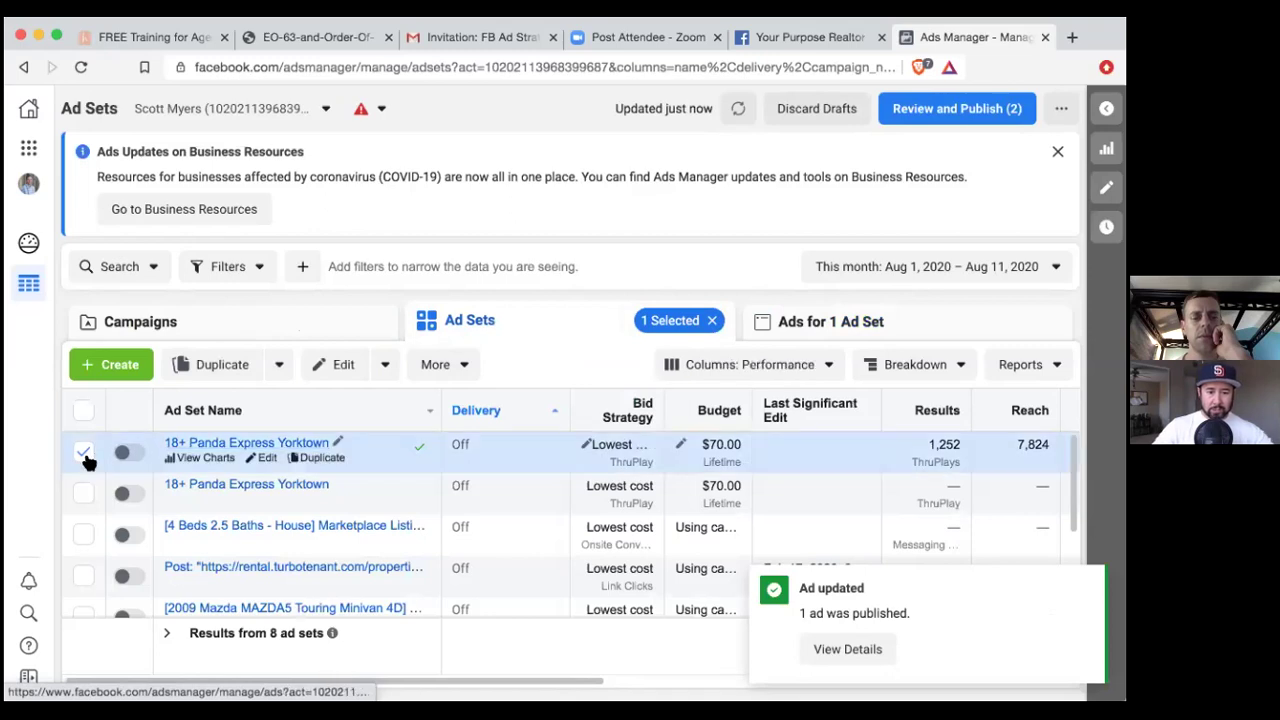
{"action": "left_click", "coordinate": [85, 455]}
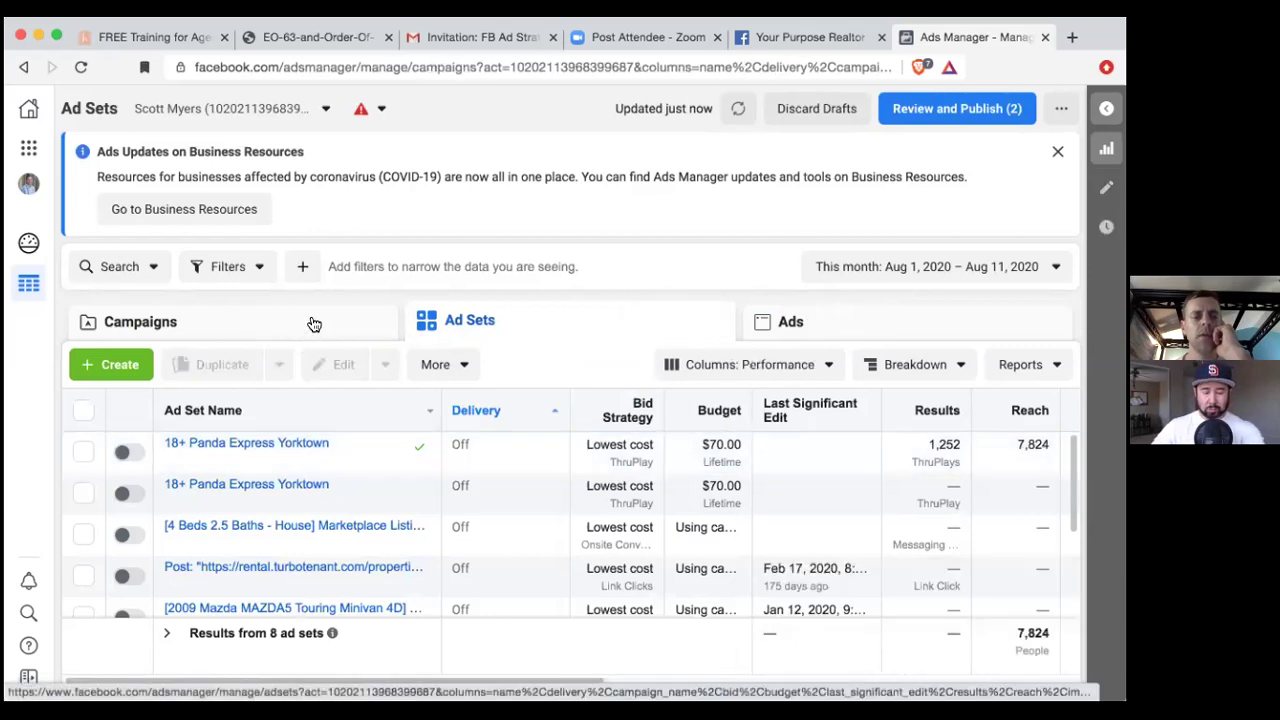
{"action": "left_click", "coordinate": [314, 324]}
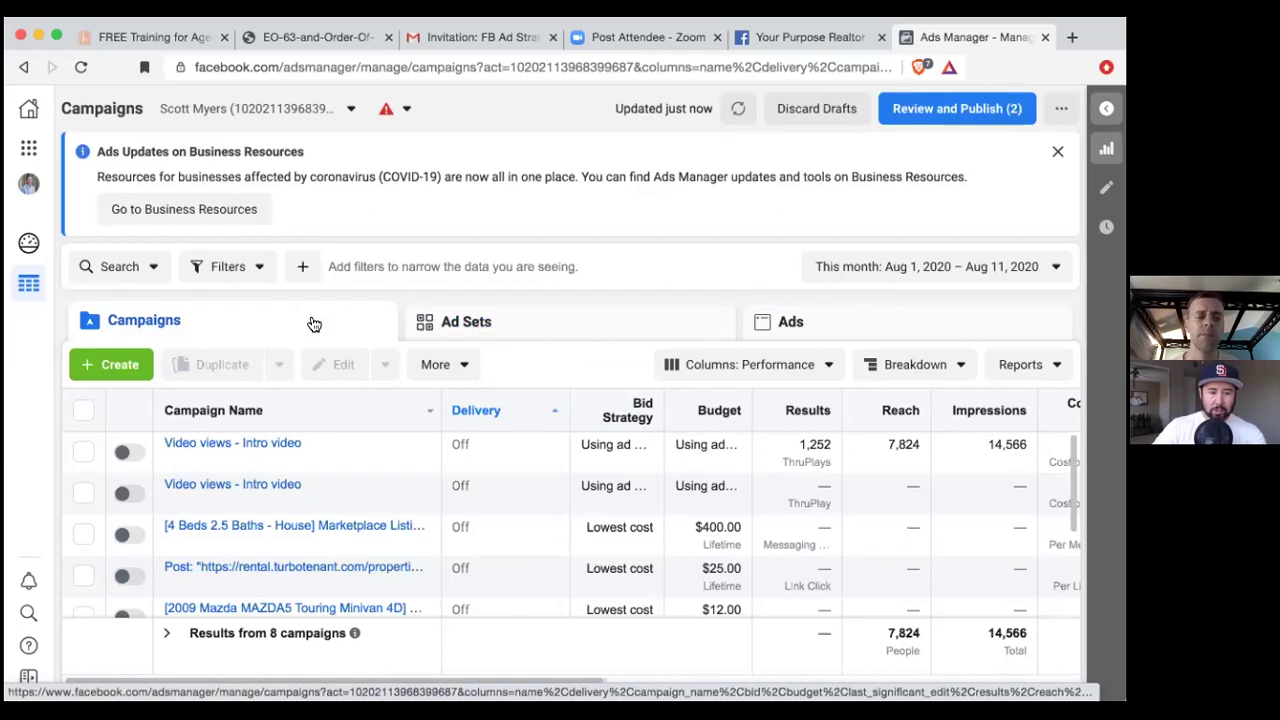
{"action": "scroll", "coordinate": [308, 483], "scroll_direction": "down", "scroll_amount": 3}
{"action": "scroll", "coordinate": [308, 483], "scroll_direction": "up", "scroll_amount": 3}
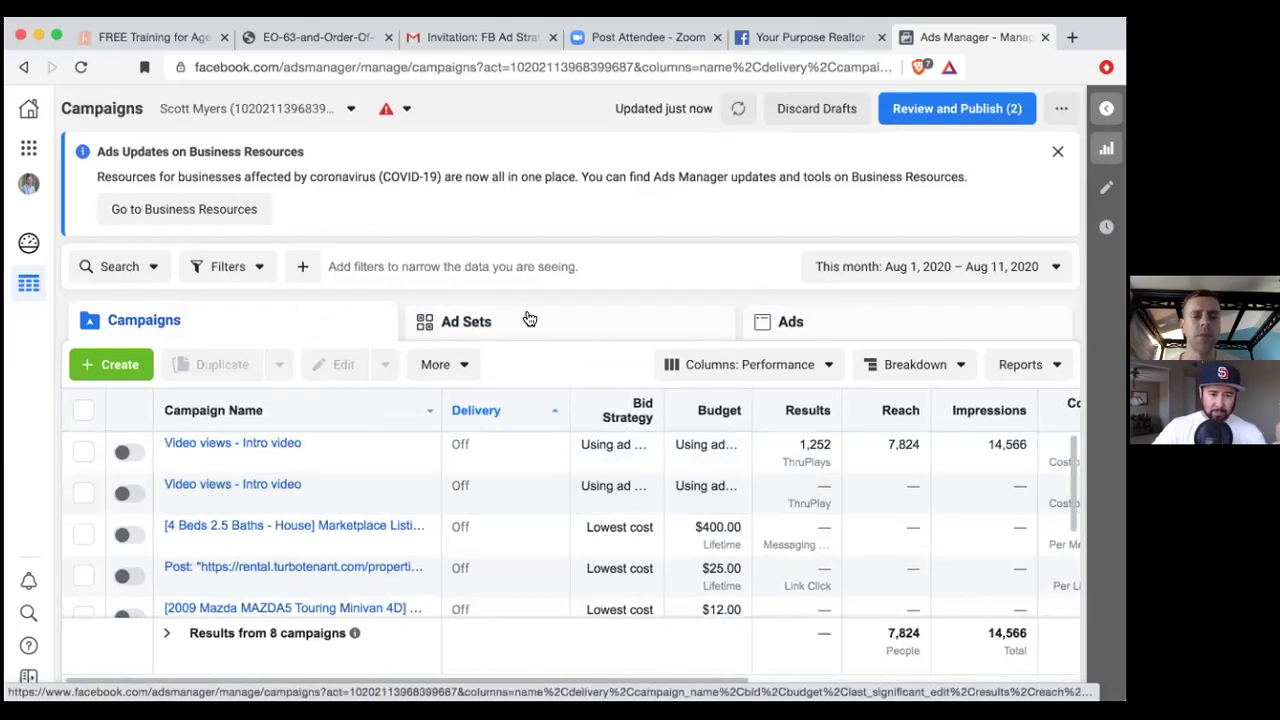
{"action": "left_click", "coordinate": [28, 147]}
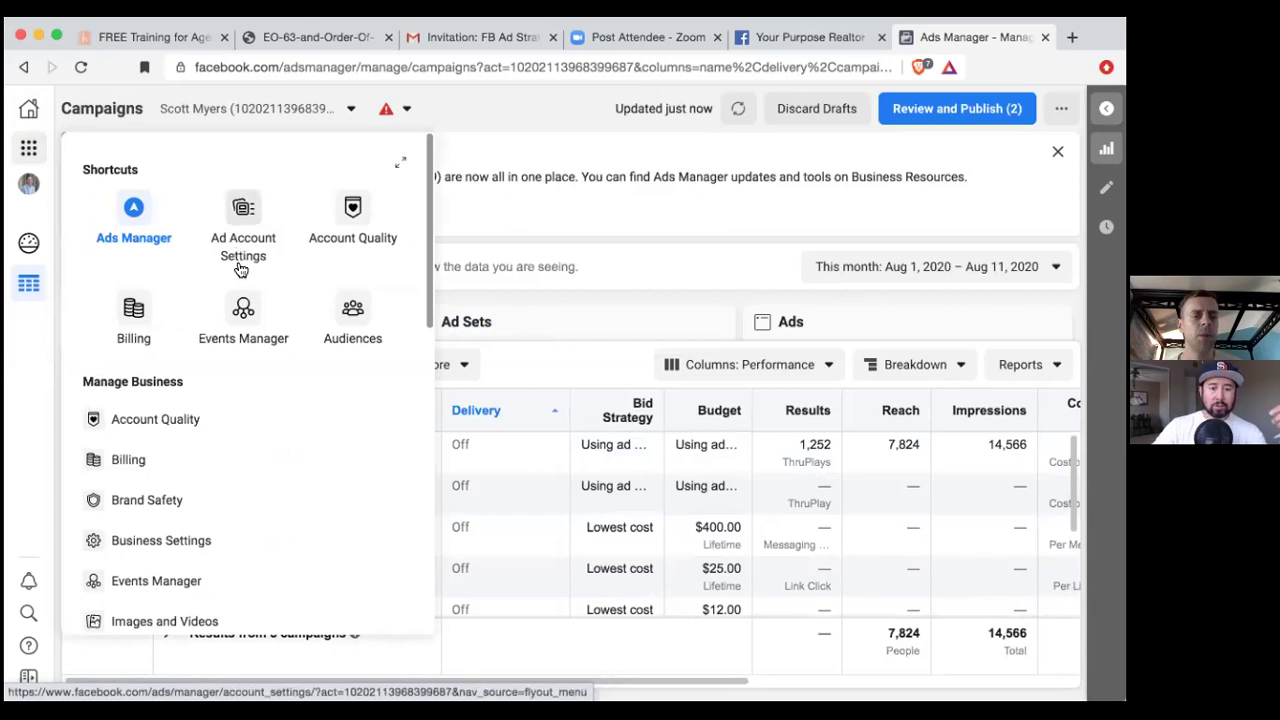
Go to the Audiences tool and begin creating a Custom Audience
{"action": "left_click", "coordinate": [354, 318]}
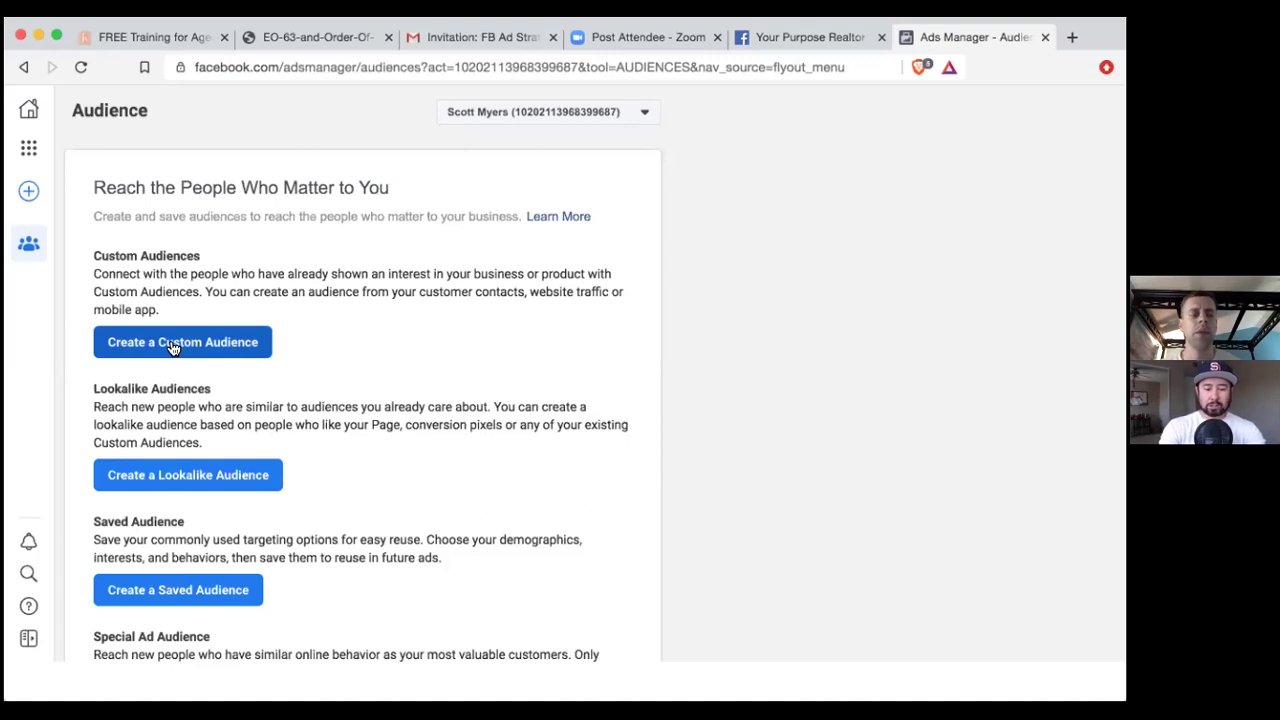
{"action": "left_click", "coordinate": [171, 339]}
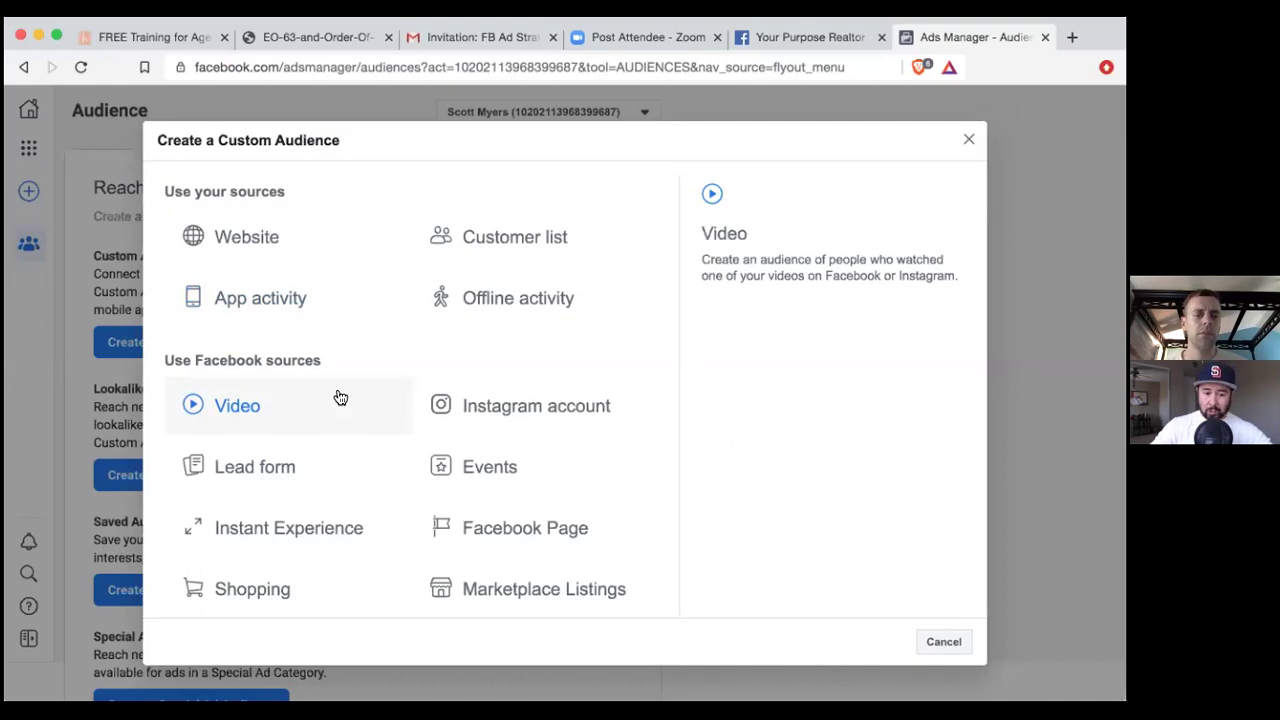
Base the custom audience on Video, targeting ThruPlay viewers who watched 15 seconds
{"action": "left_click", "coordinate": [287, 410]}
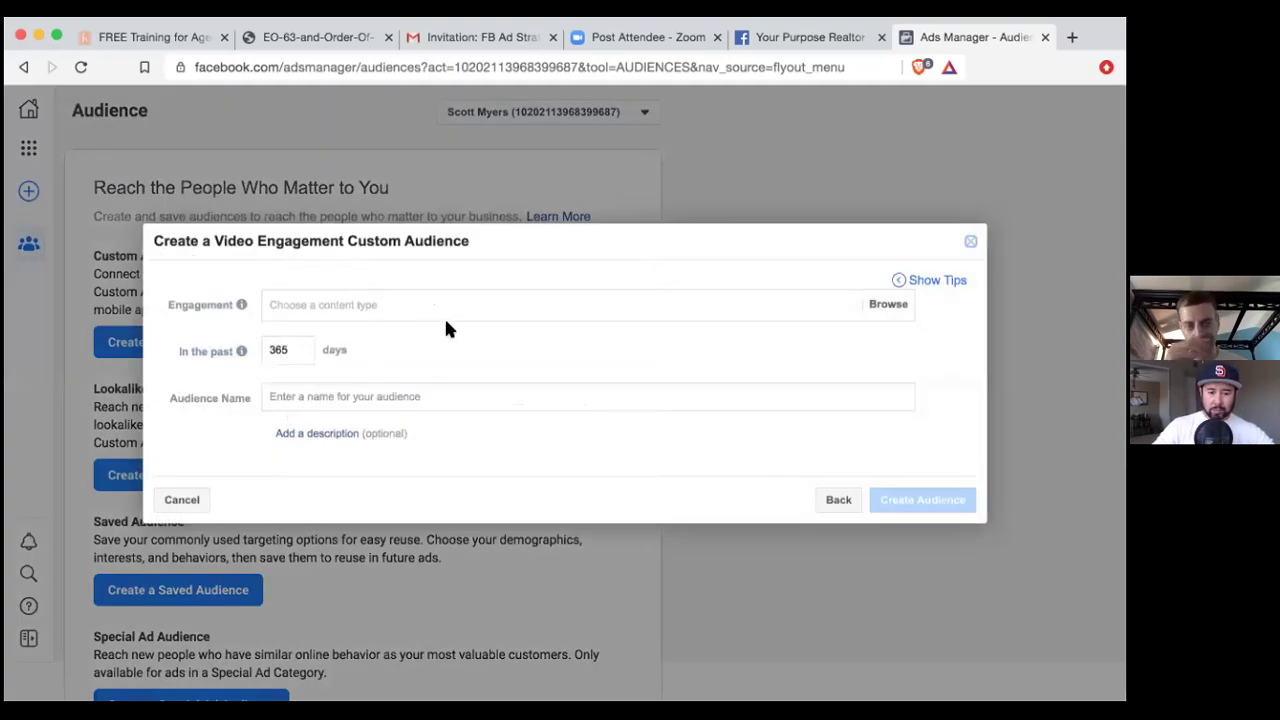
{"action": "mouse_move", "coordinate": [241, 304]}
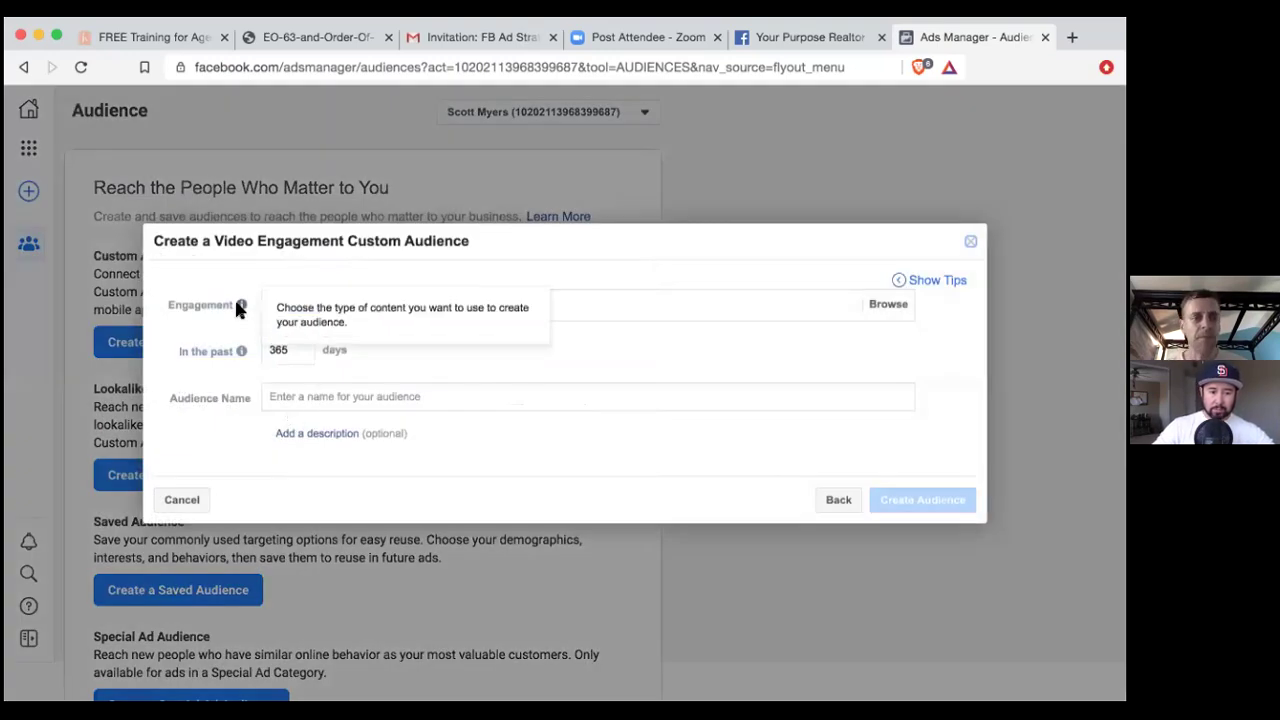
{"action": "left_click", "coordinate": [595, 301]}
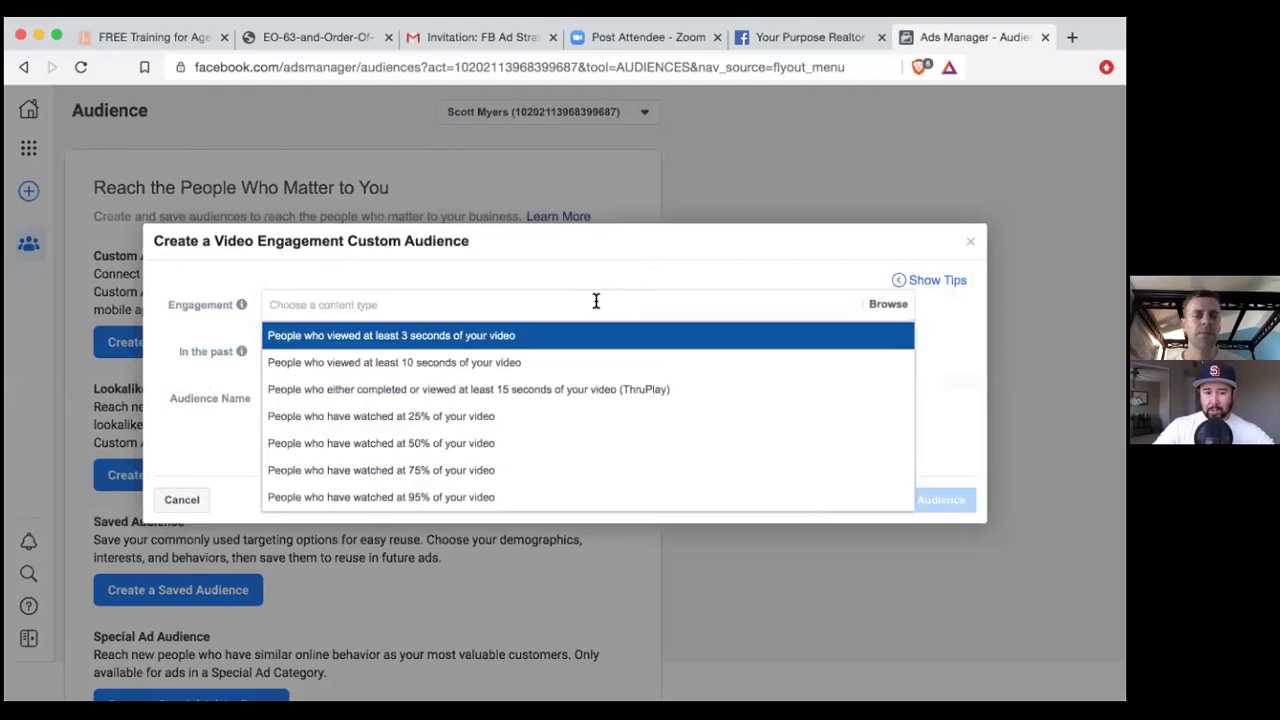
{"action": "left_click", "coordinate": [560, 389]}
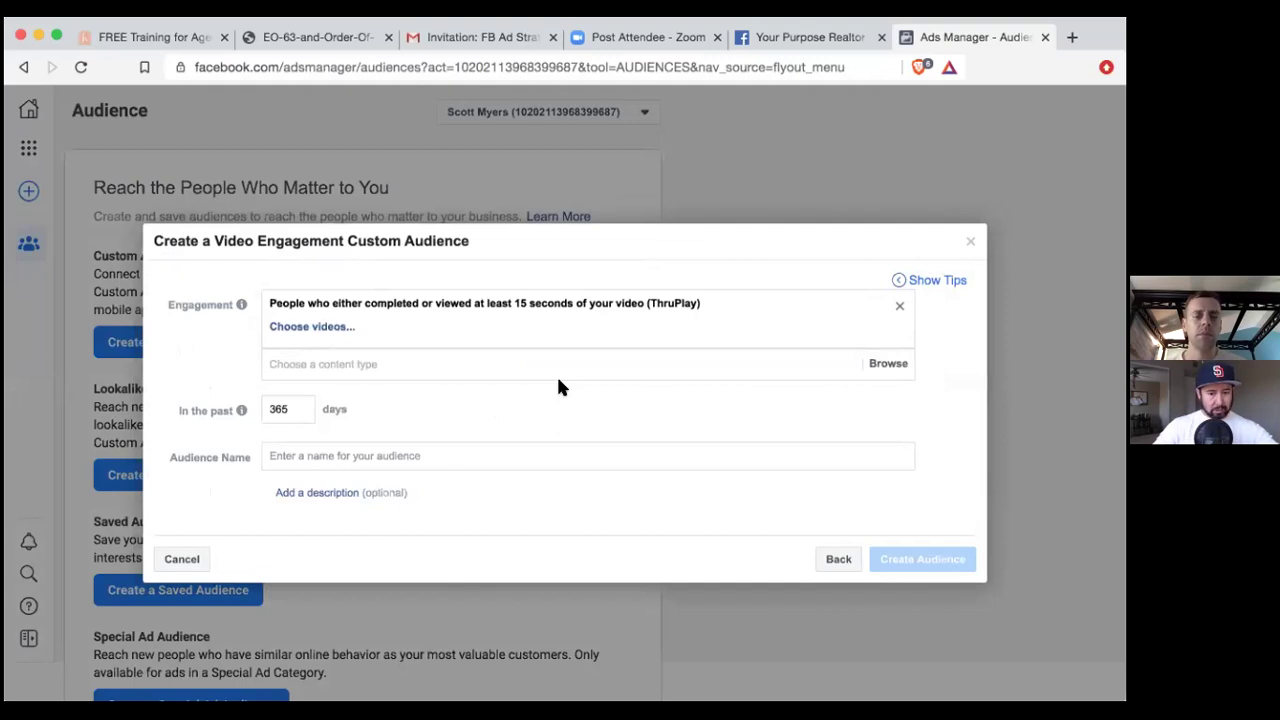
{"action": "left_click", "coordinate": [876, 368]}
{"action": "left_click", "coordinate": [913, 373]}
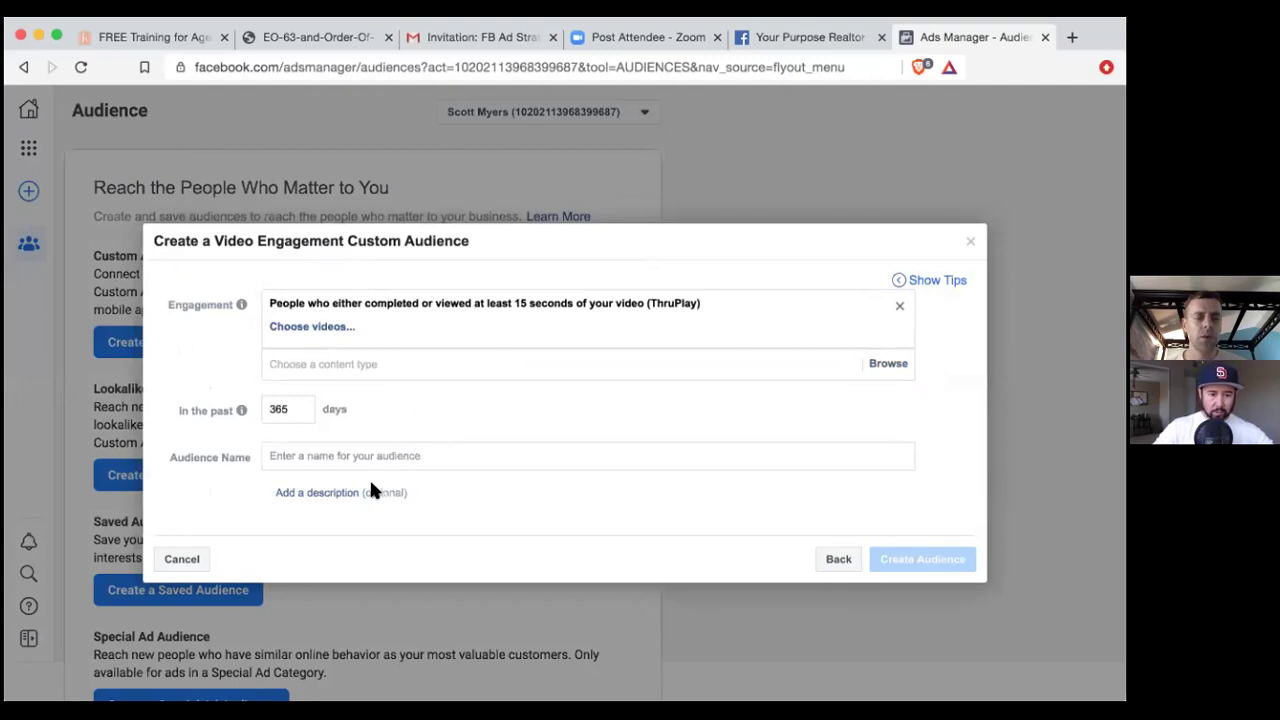
{"action": "left_click", "coordinate": [332, 327]}
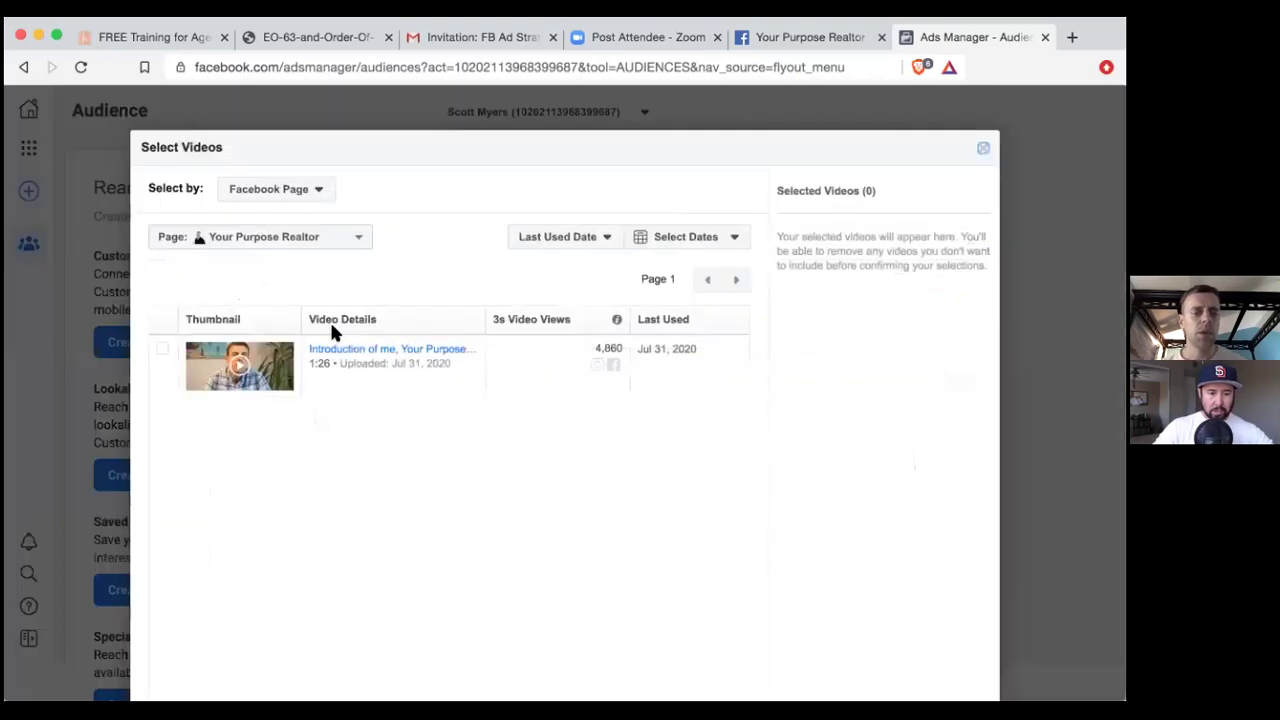
Select the intro video from the Your Purpose Realtor page as the ThruPlay rule's source and confirm
{"action": "left_click", "coordinate": [164, 352]}
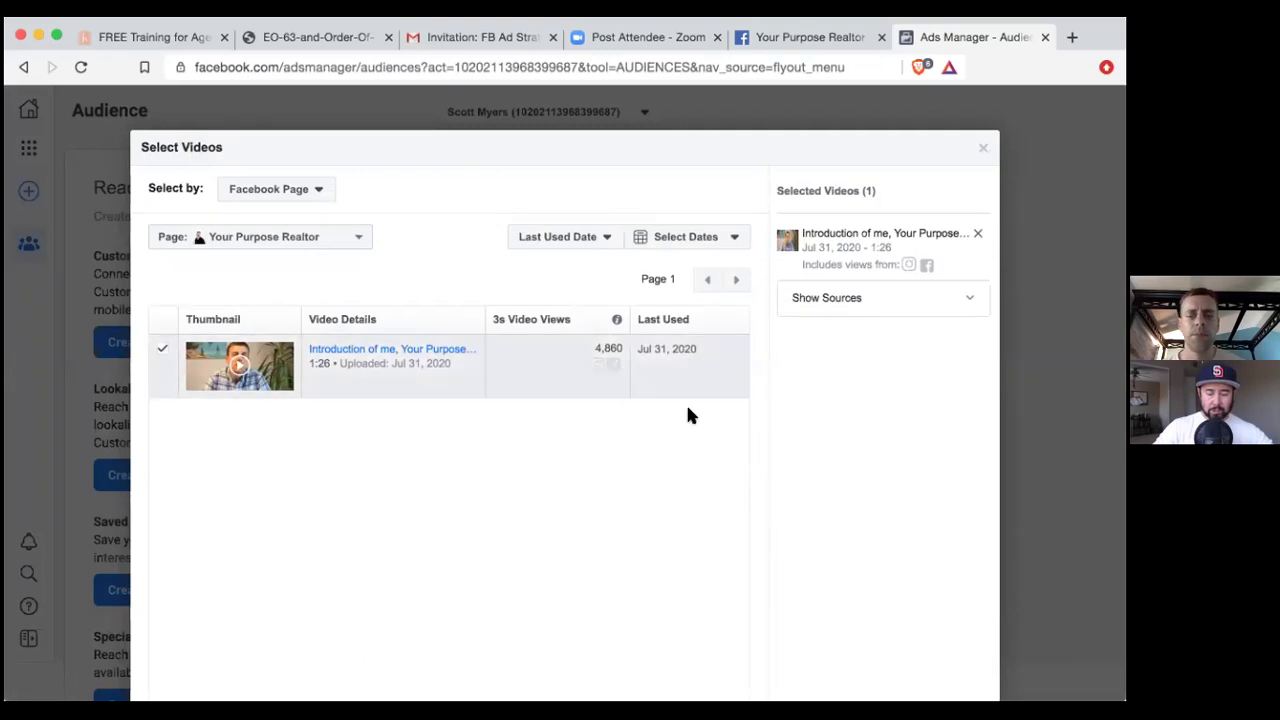
{"action": "scroll", "coordinate": [674, 420], "scroll_direction": "down", "scroll_amount": 3}
{"action": "left_click", "coordinate": [984, 648]}
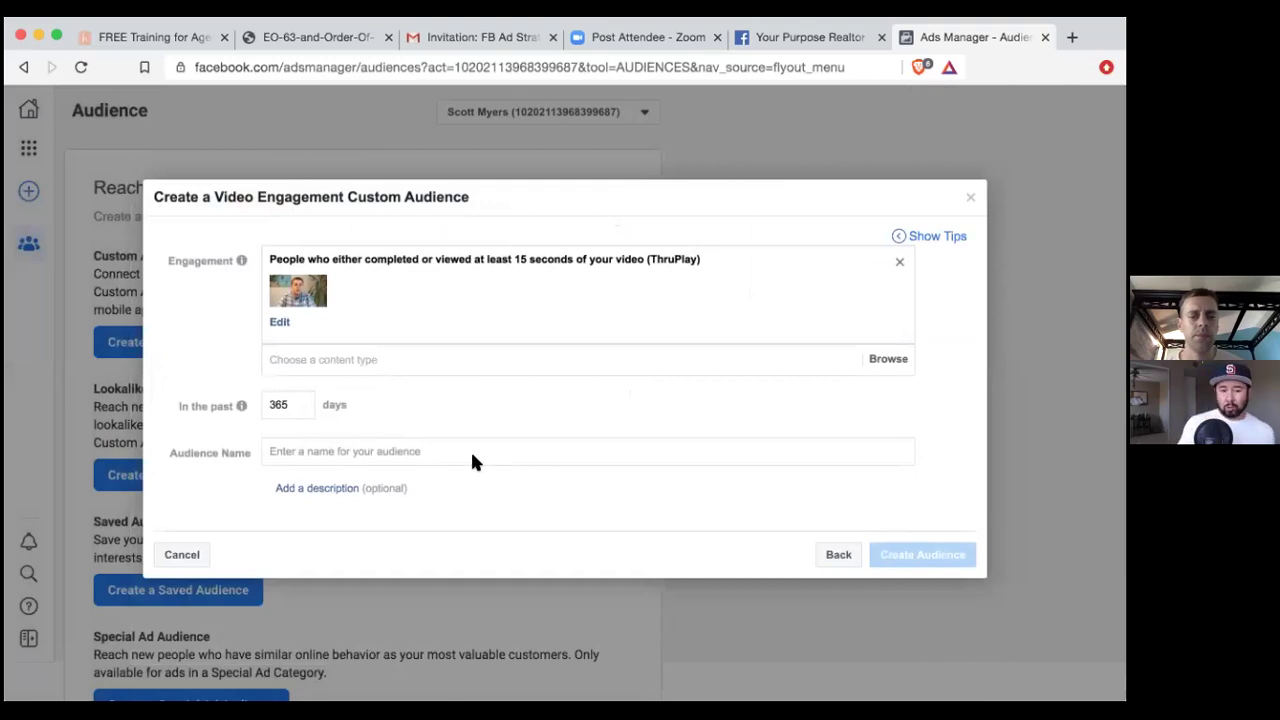
{"action": "left_click", "coordinate": [410, 451]}
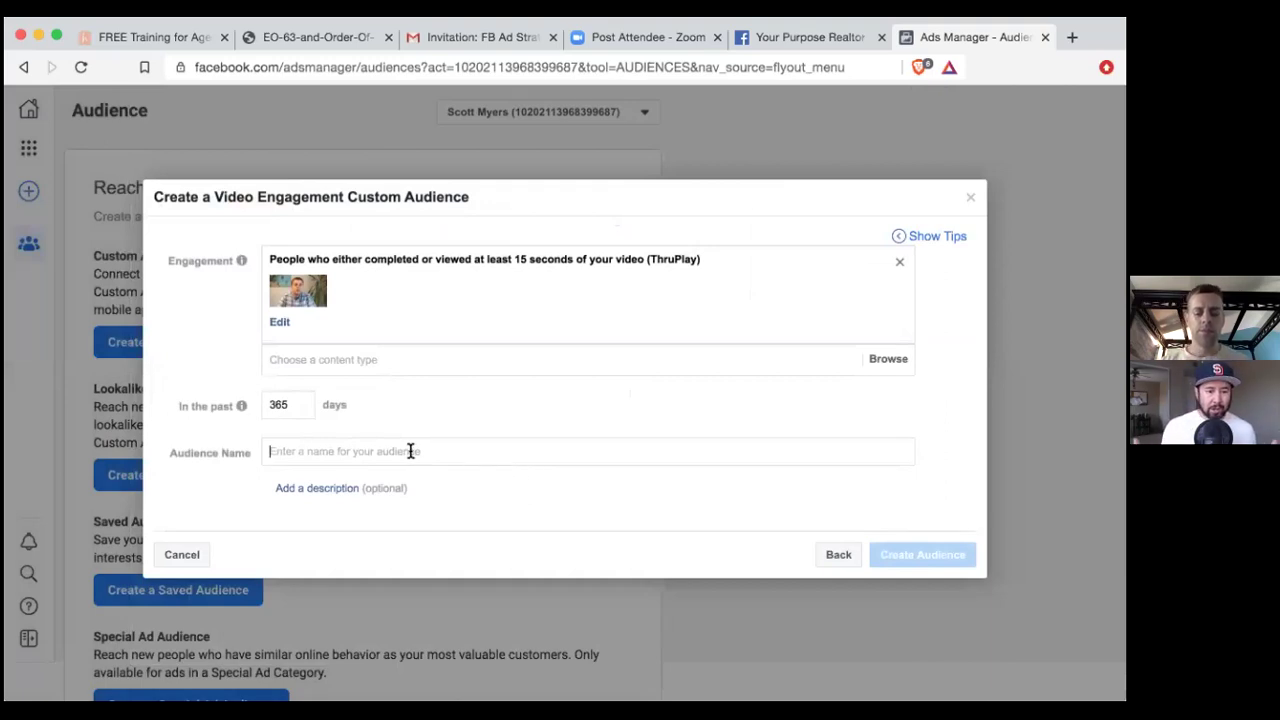
Enter 'People who watched 15 sec of intro video ad' as the audience name and create the audience
{"action": "type", "text": "People "}
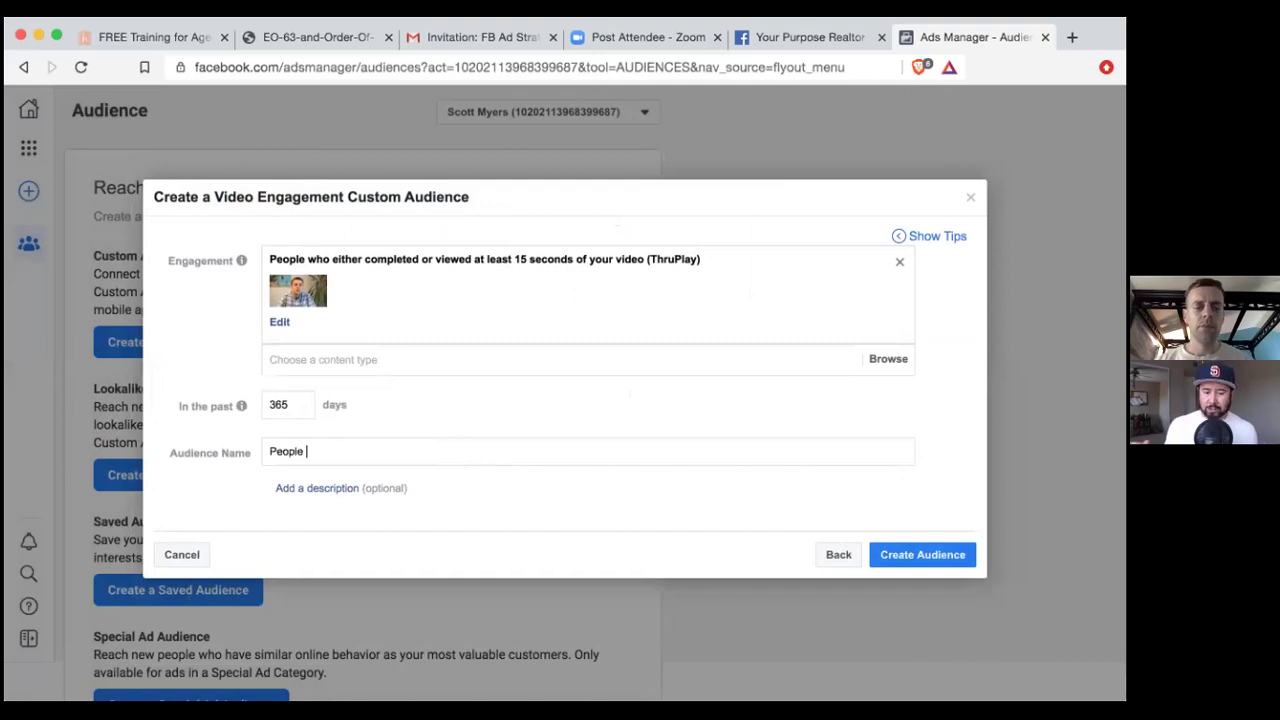
{"action": "type", "text": "who watched "}
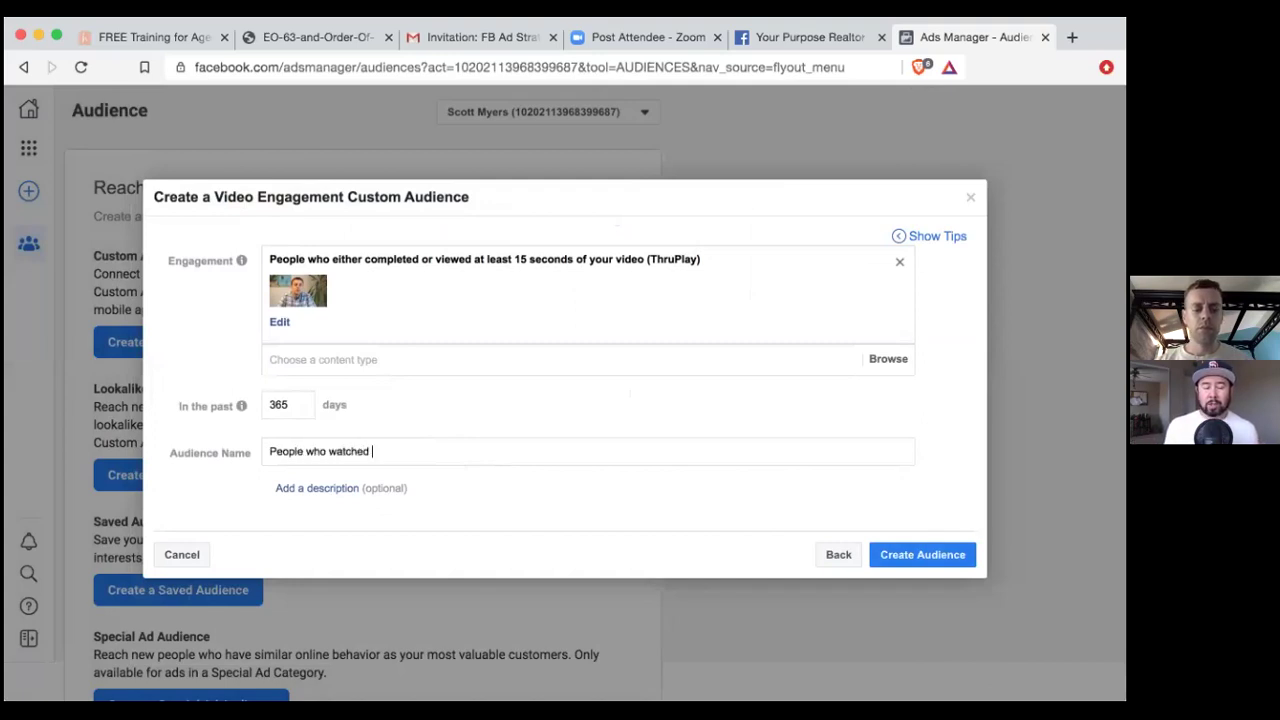
{"action": "type", "text": "15 se"}
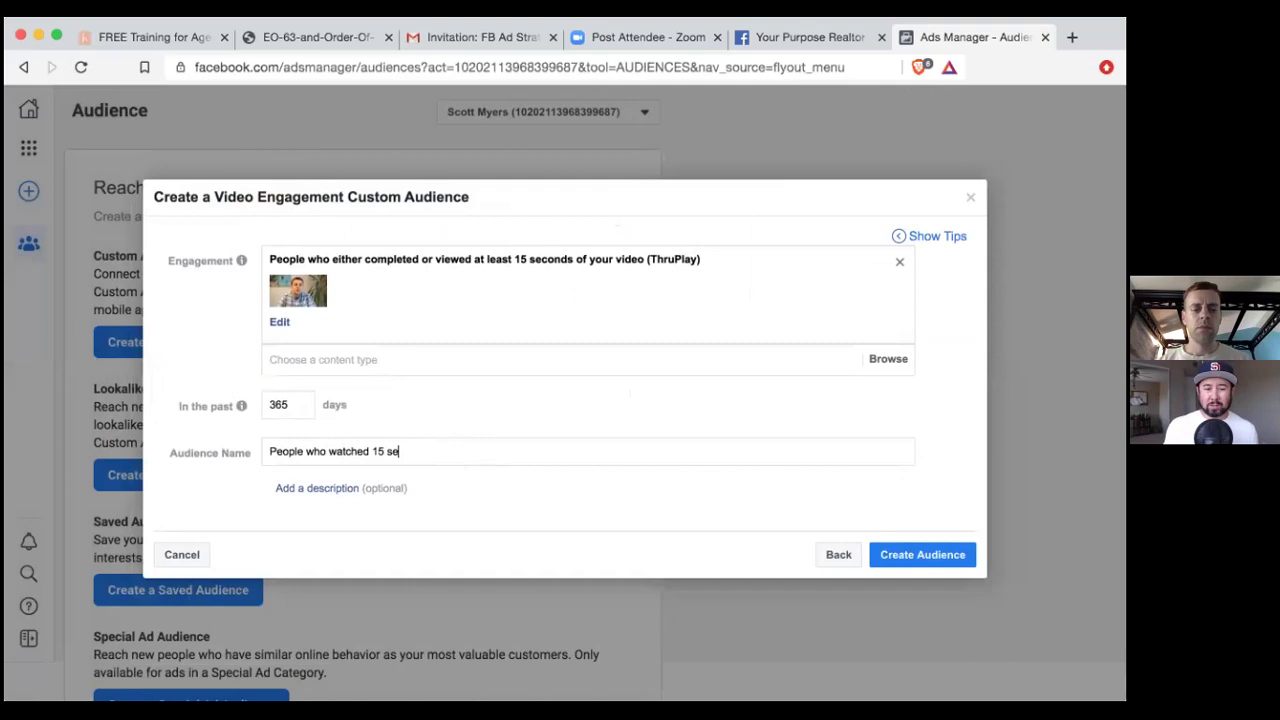
{"action": "type", "text": "c of intro"}
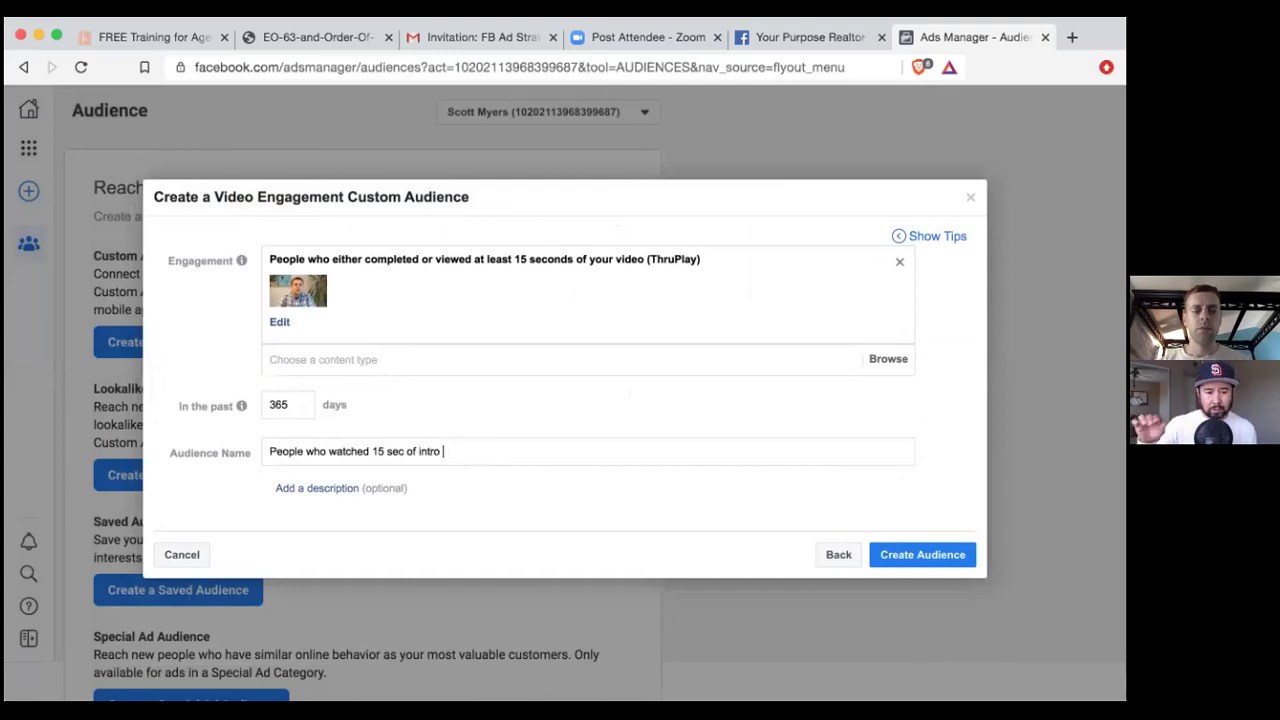
{"action": "type", "text": " vi"}
{"action": "key", "text": "BackSpace"}
{"action": "key", "text": "BackSpace"}
{"action": "type", "text": "vi"}
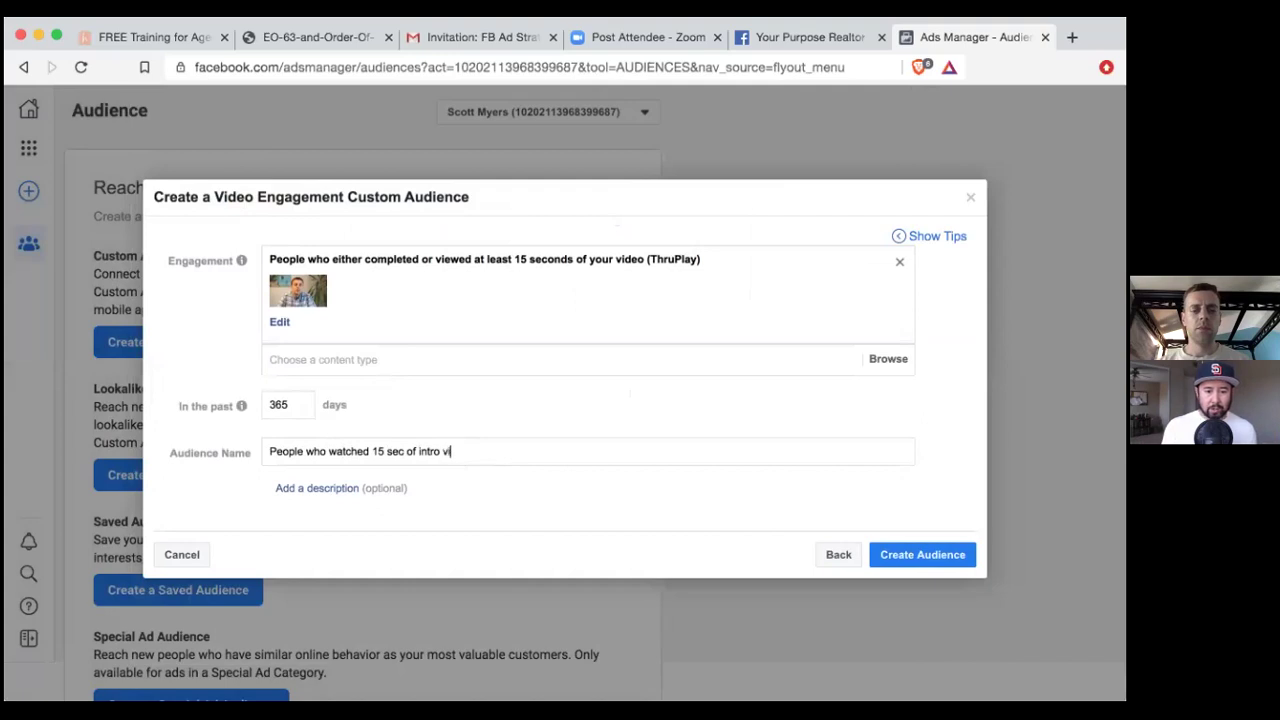
{"action": "type", "text": "deo ad"}
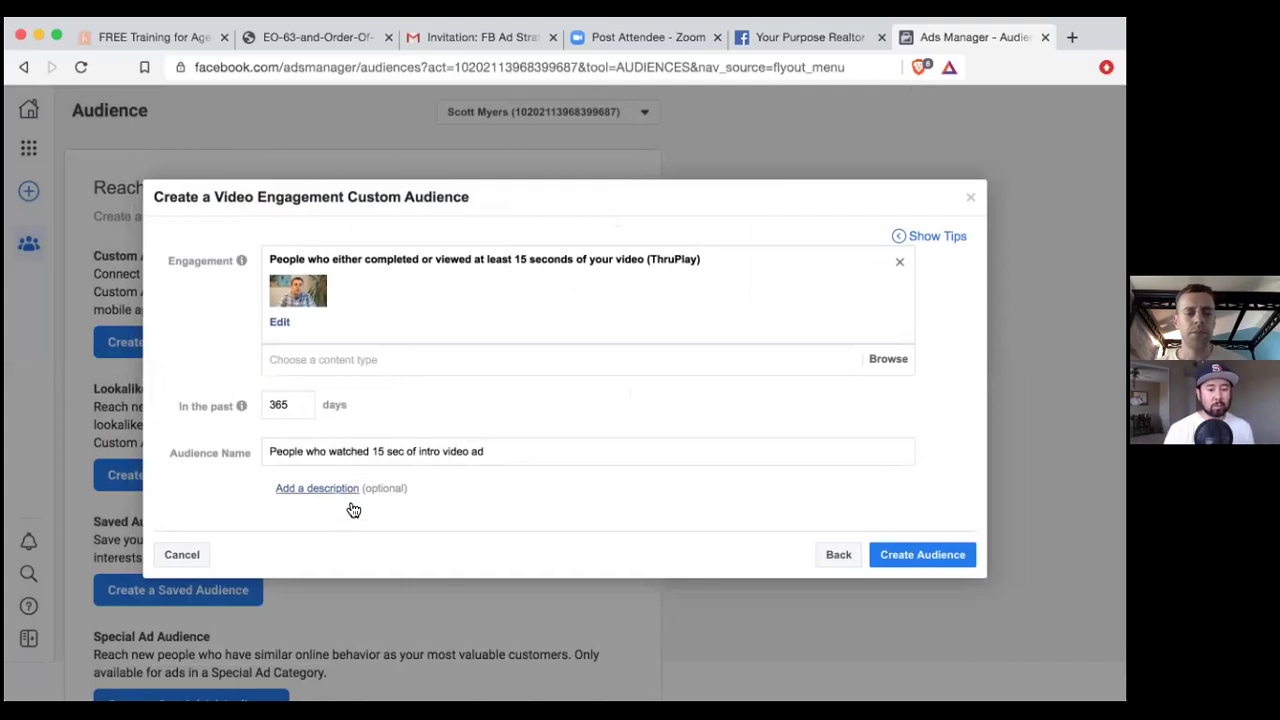
{"action": "left_click", "coordinate": [940, 558]}
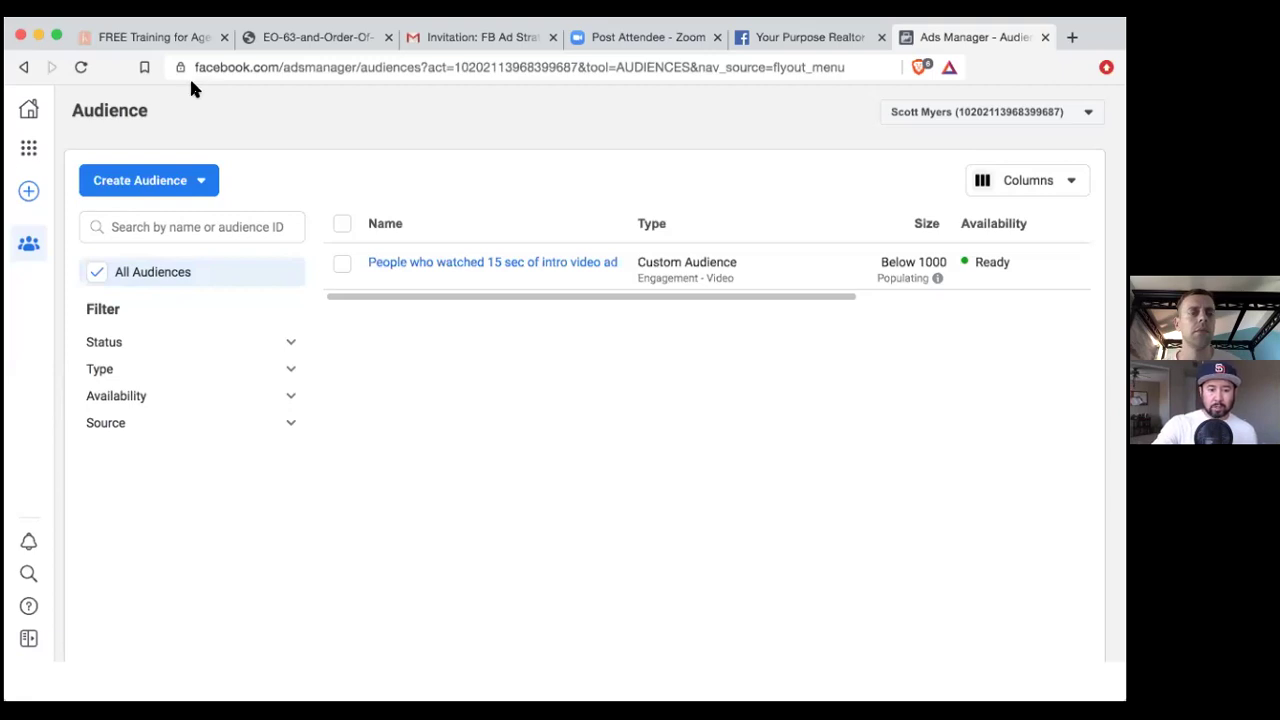
Bookmark the Audiences page showing the new Ready video engagement audience
{"action": "left_click", "coordinate": [144, 67]}
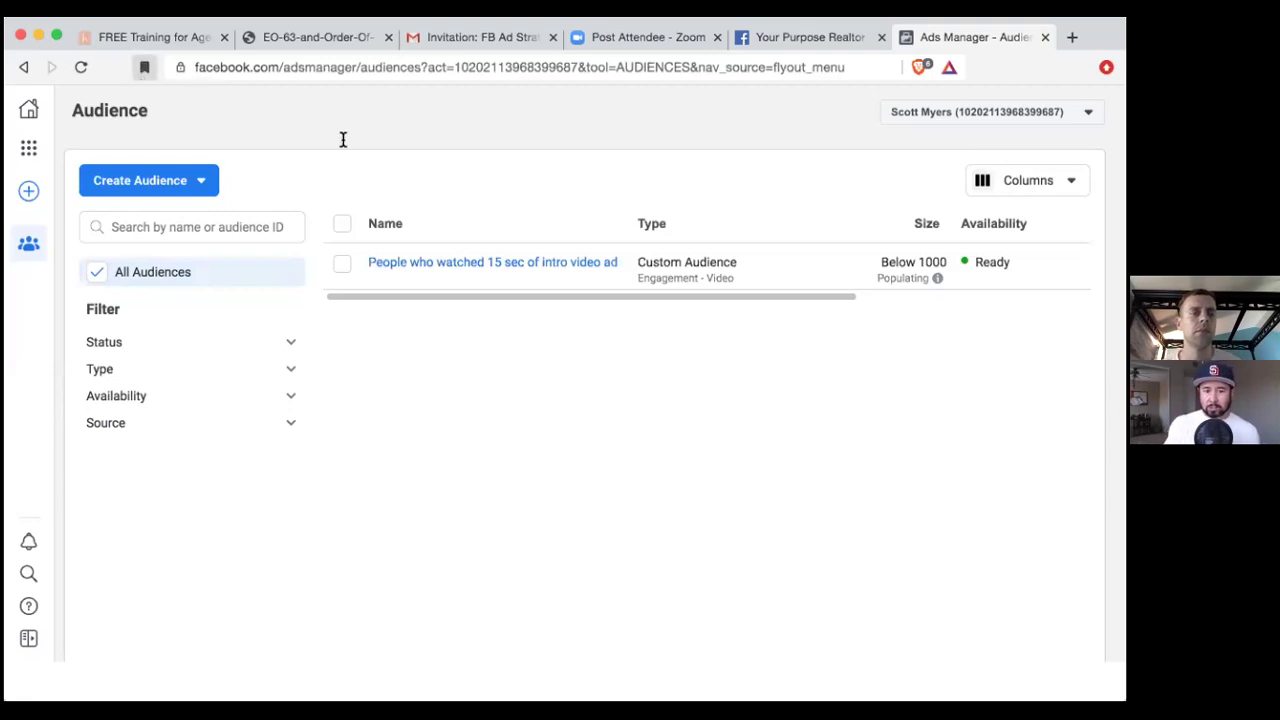
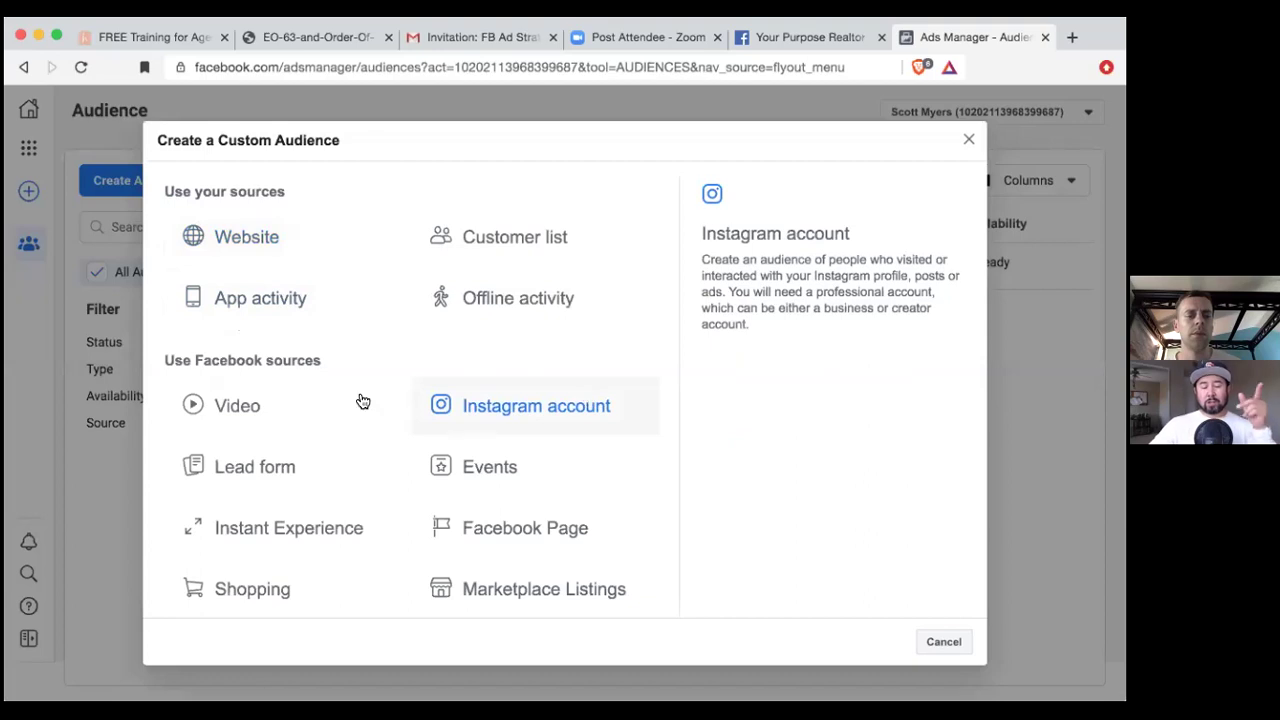
Pick Video as the audience source and review its Engagement options, then cancel without creating an audience
{"action": "left_click", "coordinate": [265, 400]}
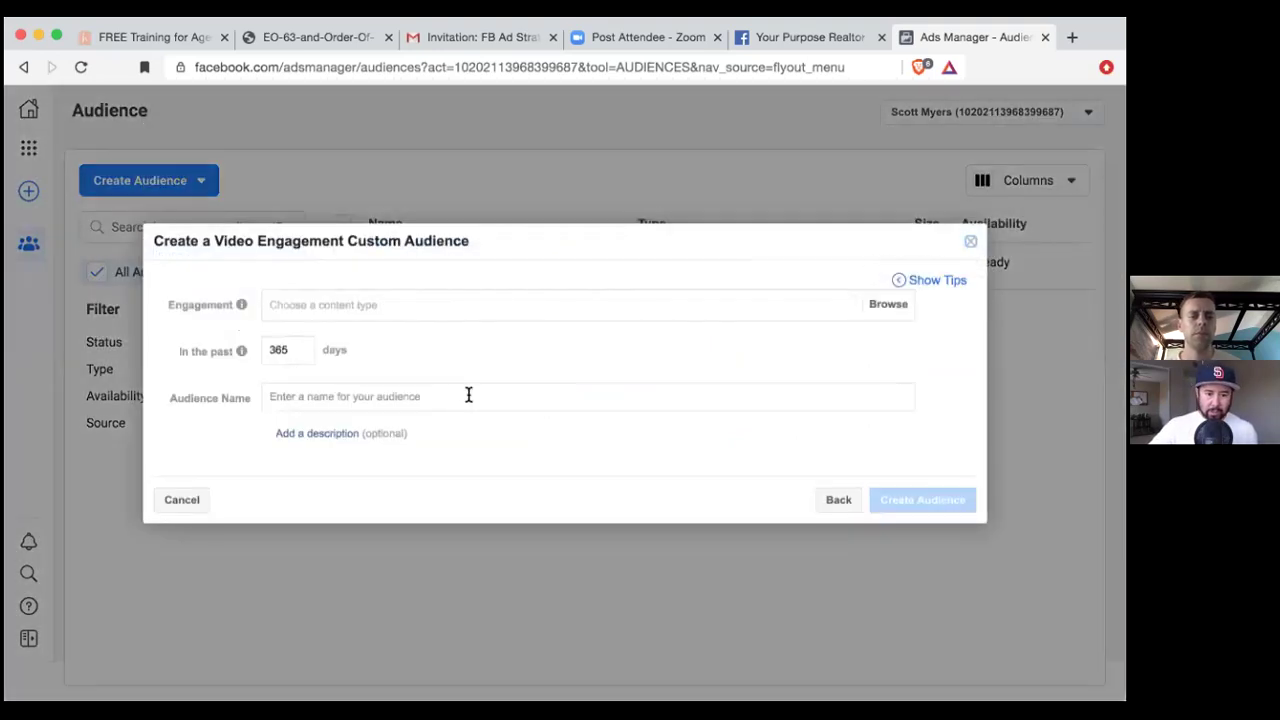
{"action": "left_click", "coordinate": [442, 302]}
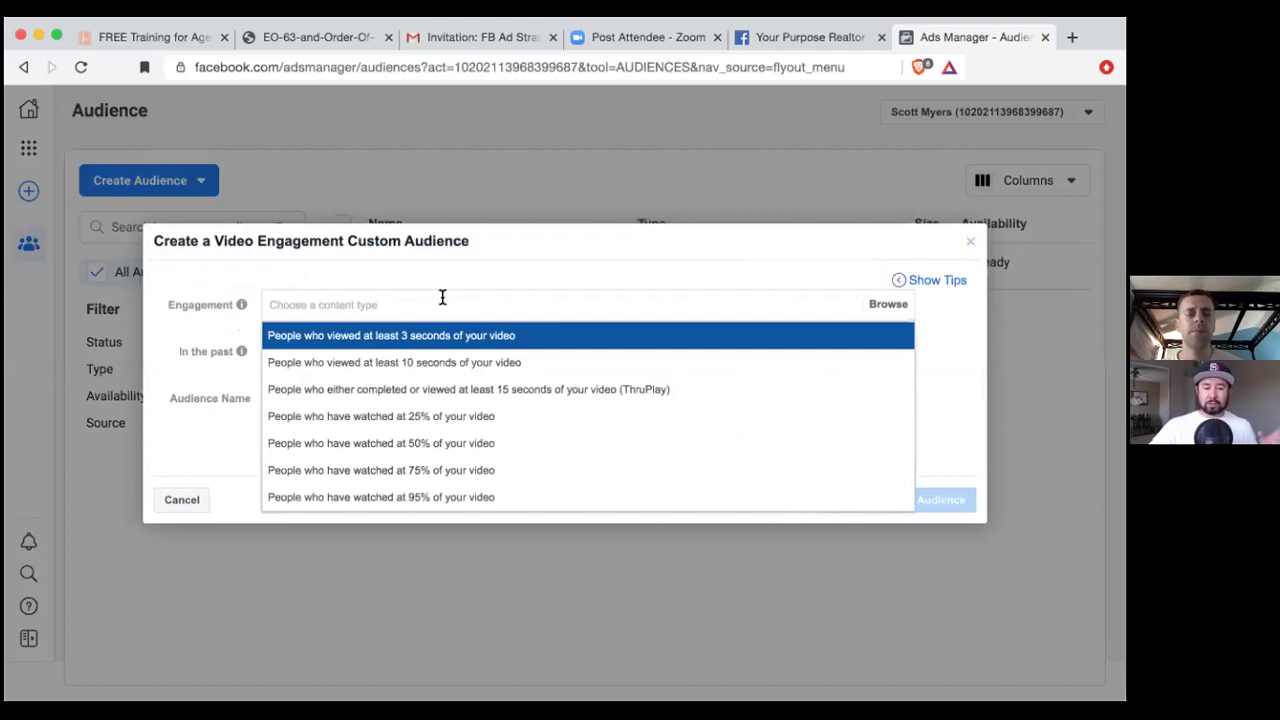
{"action": "left_click", "coordinate": [341, 270]}
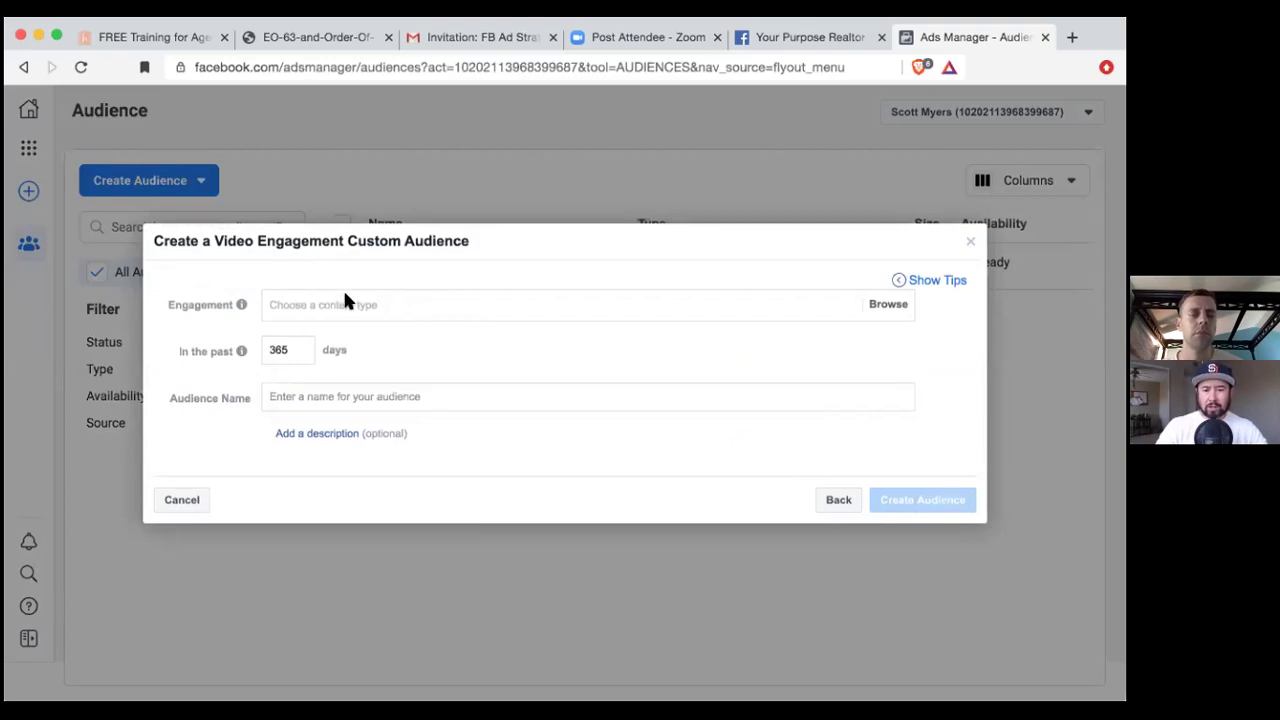
{"action": "left_click", "coordinate": [345, 291]}
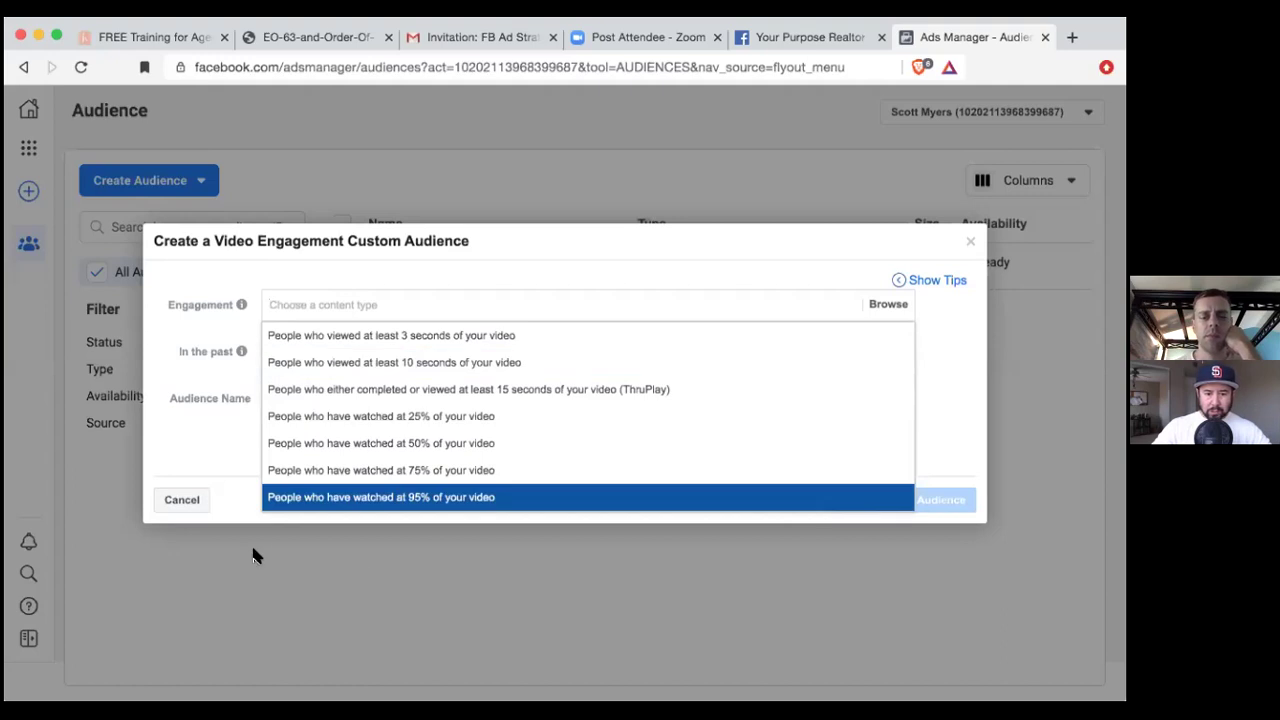
{"action": "left_click", "coordinate": [192, 499]}
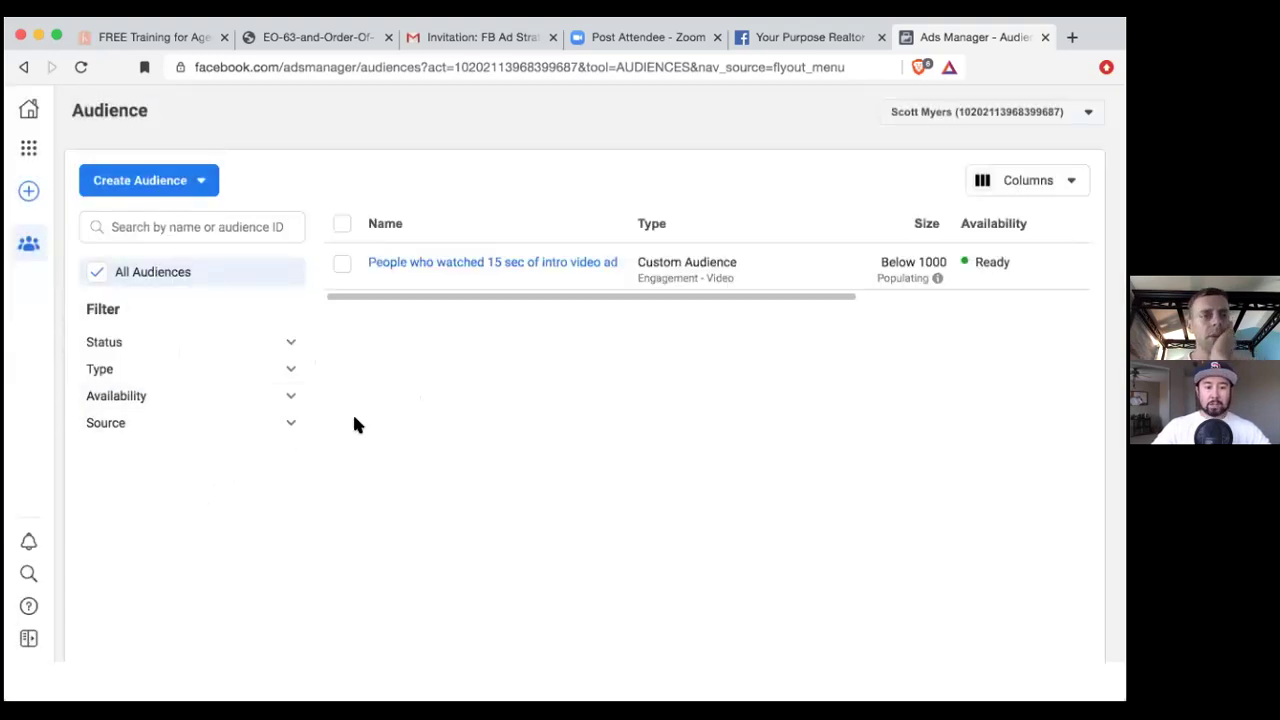
Start a new Custom Audience from Create Audience and choose Website visitors as its source
{"action": "left_click", "coordinate": [160, 184]}
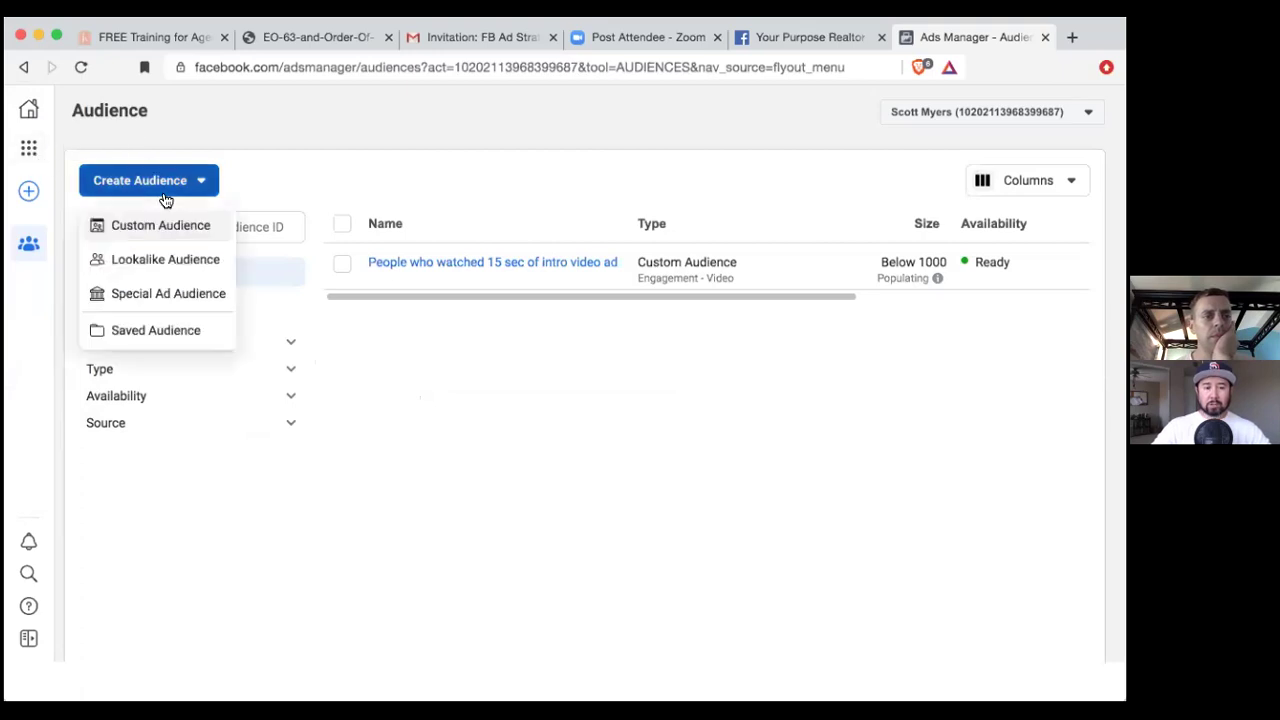
{"action": "mouse_move", "coordinate": [165, 230]}
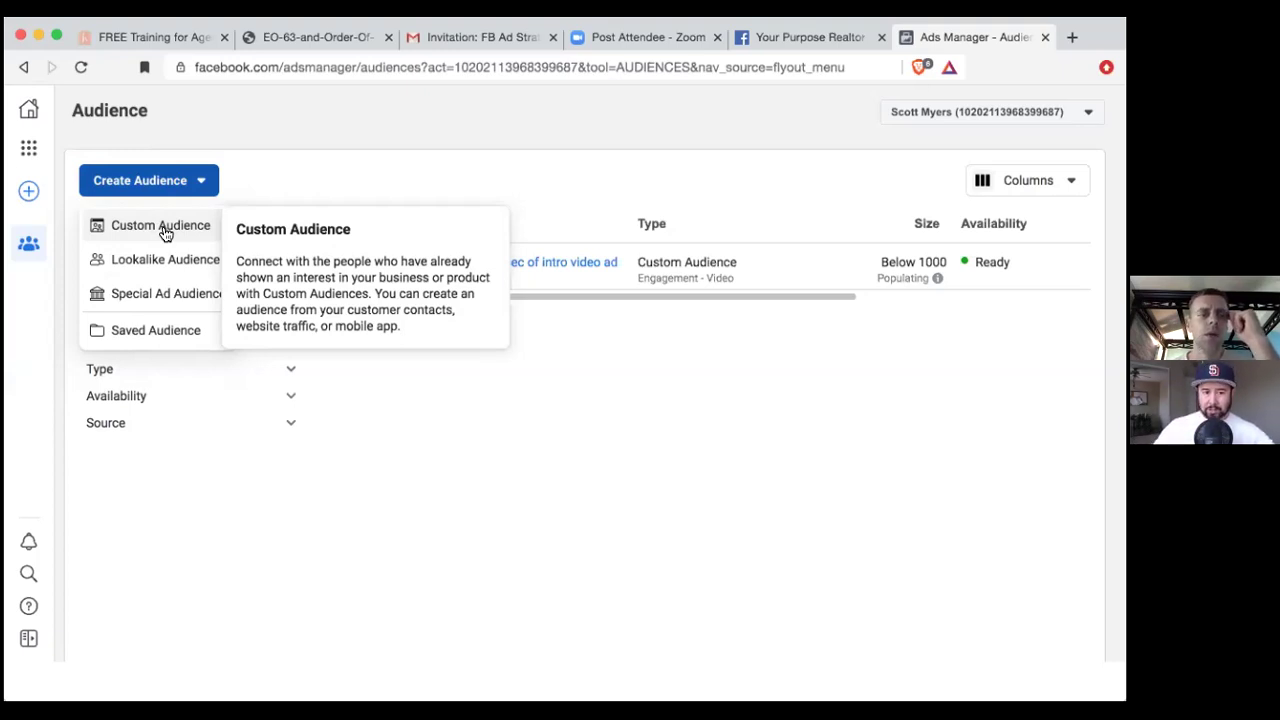
{"action": "left_click", "coordinate": [160, 228]}
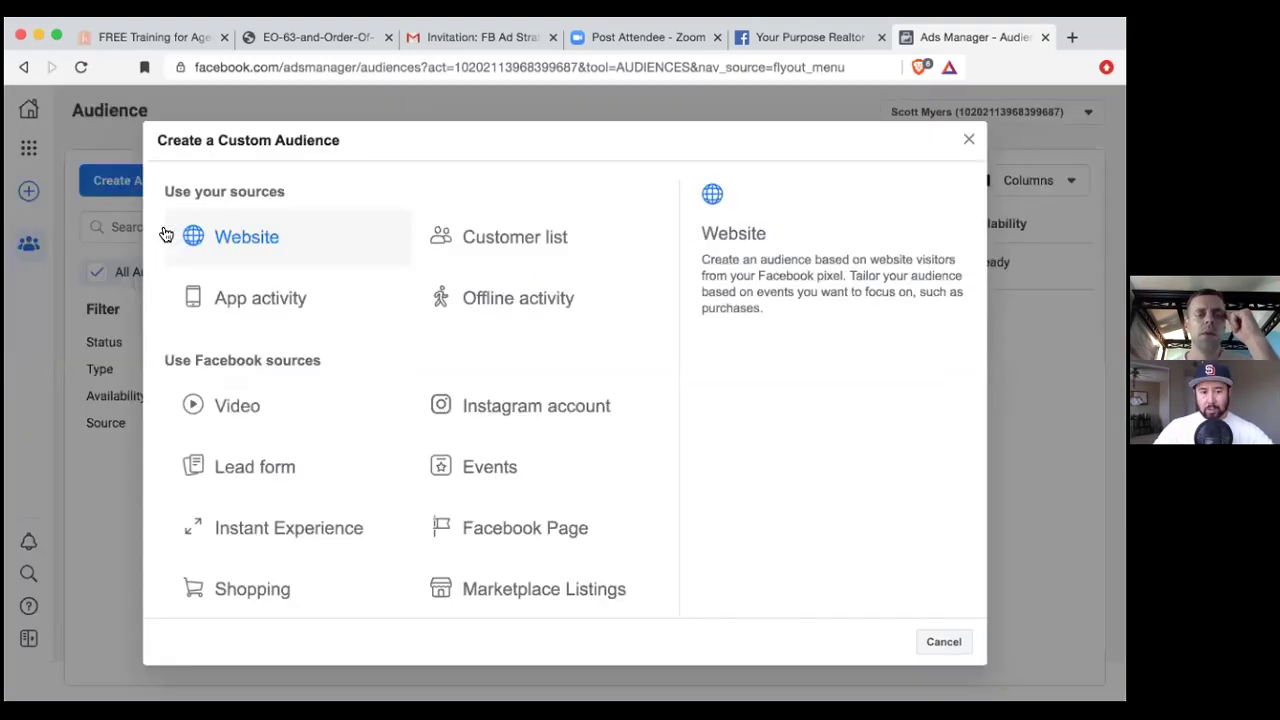
{"action": "key", "text": "Escape"}
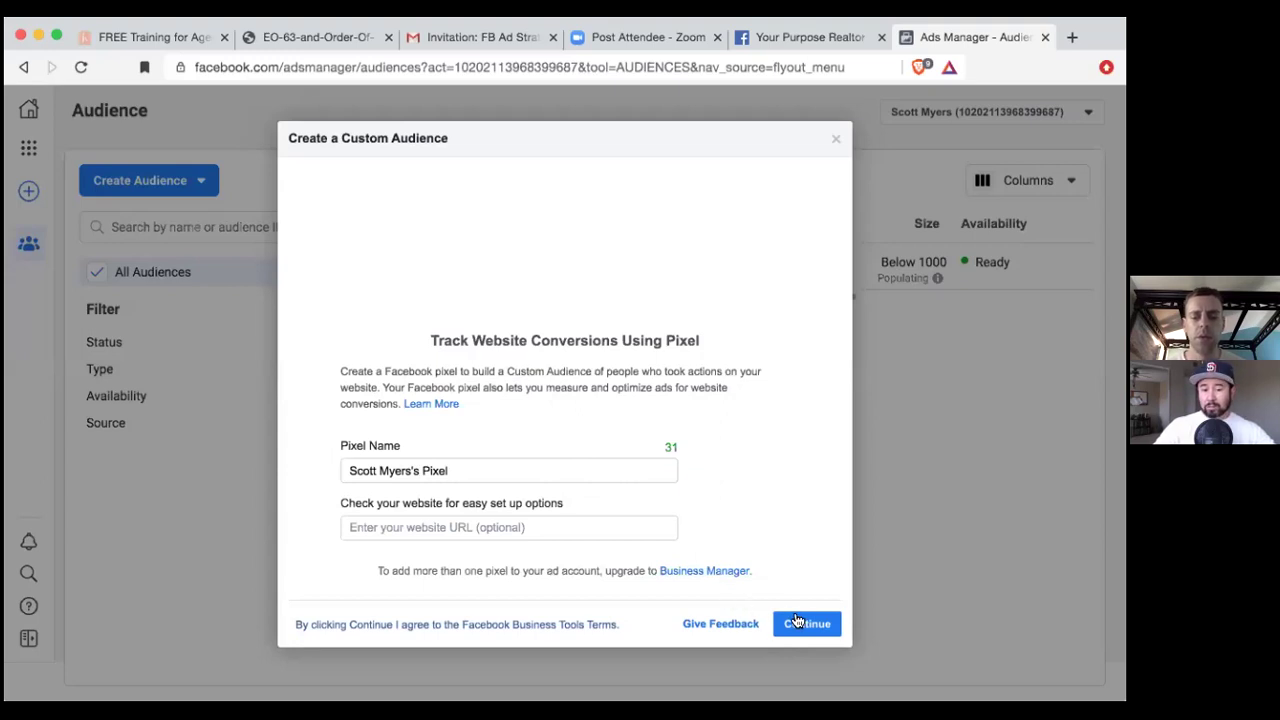
Rename the default pixel to 'Your Purpose Realtor' and create it
{"action": "left_click", "coordinate": [419, 469]}
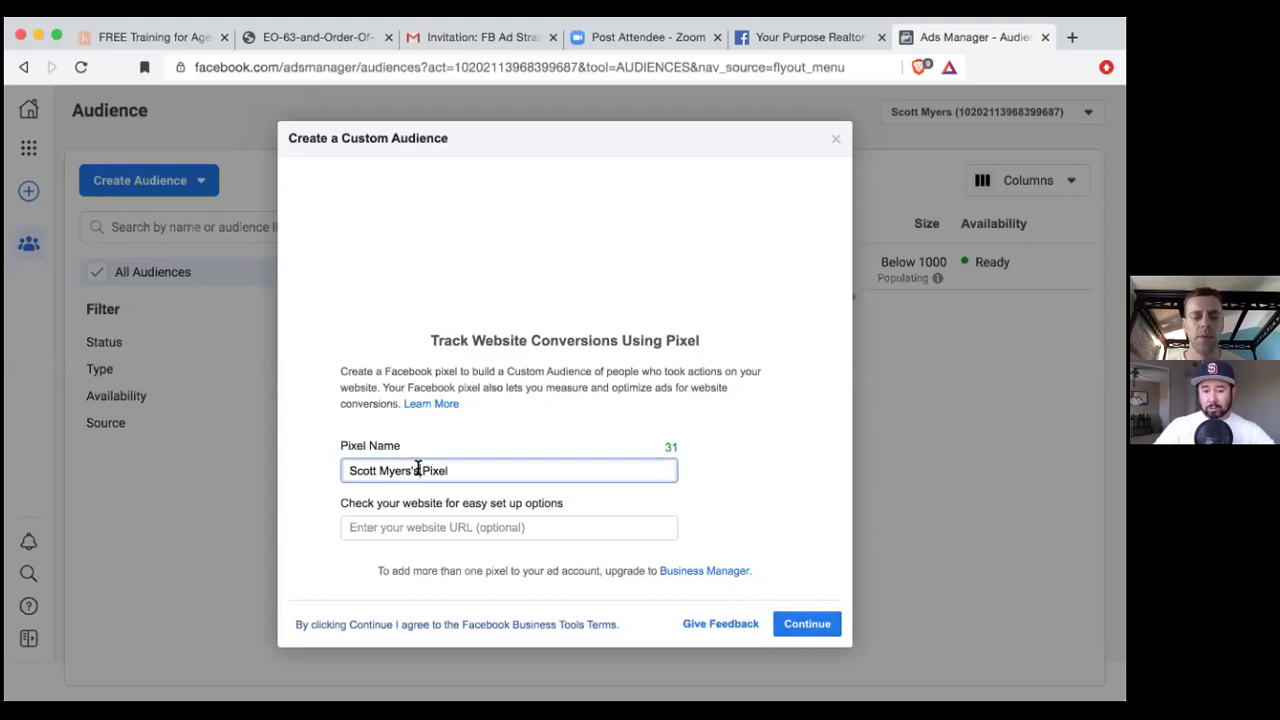
{"action": "key", "text": "BackSpace"}
{"action": "key", "text": "BackSpace"}
{"action": "key", "text": "BackSpace"}
{"action": "key", "text": "BackSpace"}
{"action": "key", "text": "BackSpace"}
{"action": "key", "text": "BackSpace"}
{"action": "key", "text": "BackSpace"}
{"action": "key", "text": "BackSpace"}
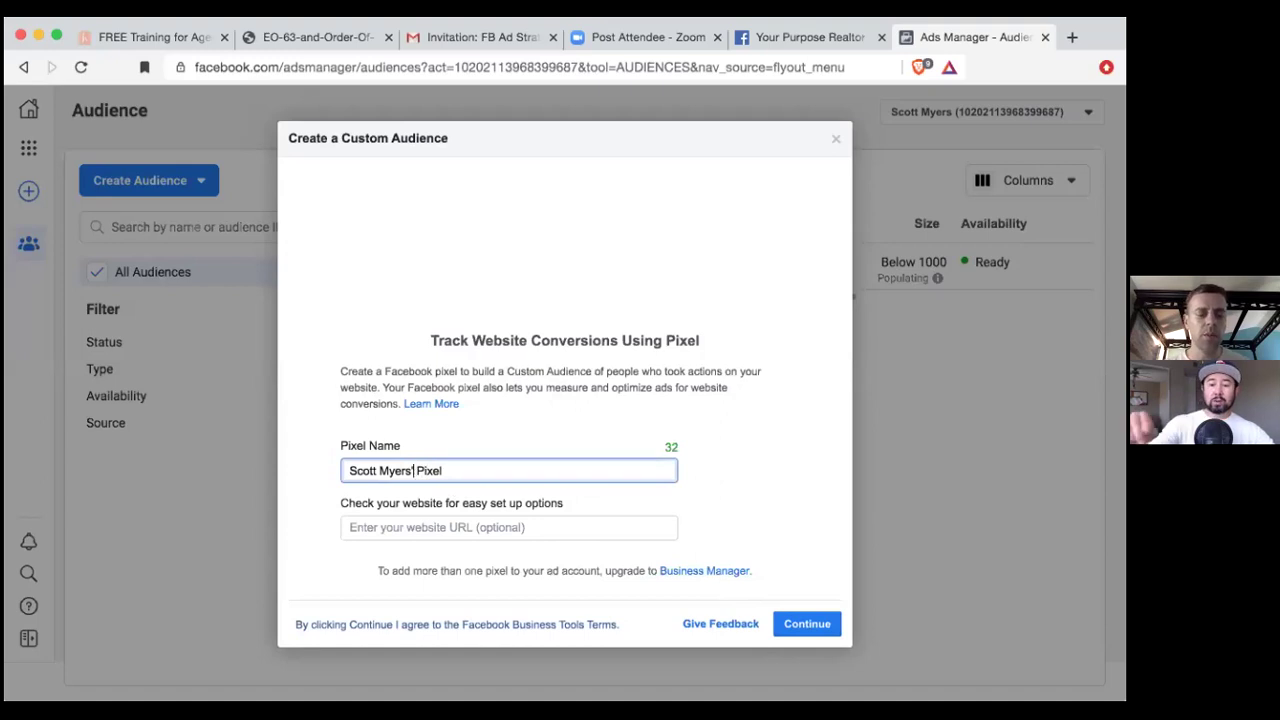
{"action": "key", "text": "BackSpace"}
{"action": "key", "text": "BackSpace"}
{"action": "key", "text": "BackSpace"}
{"action": "key", "text": "BackSpace"}
{"action": "key", "text": "BackSpace"}
{"action": "key", "text": "BackSpace"}
{"action": "type", "text": "Your "}
{"action": "type", "text": "Purpo"}
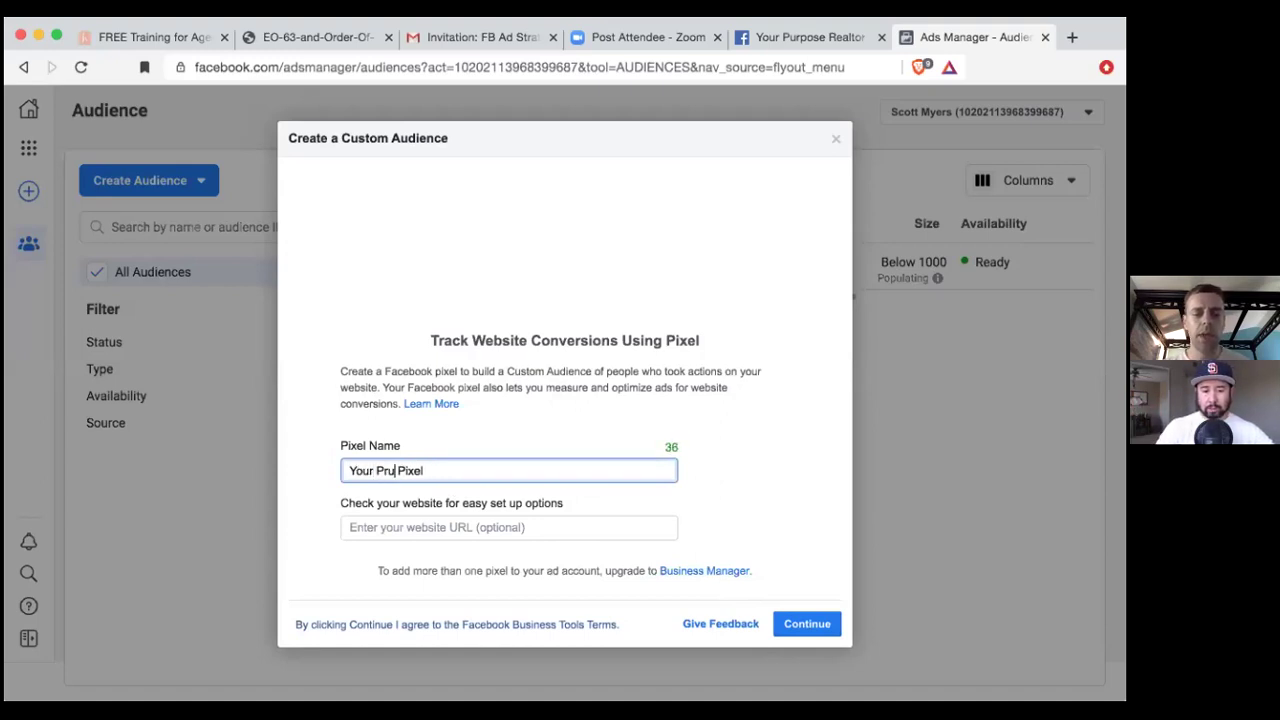
{"action": "type", "text": "se Realtor"}
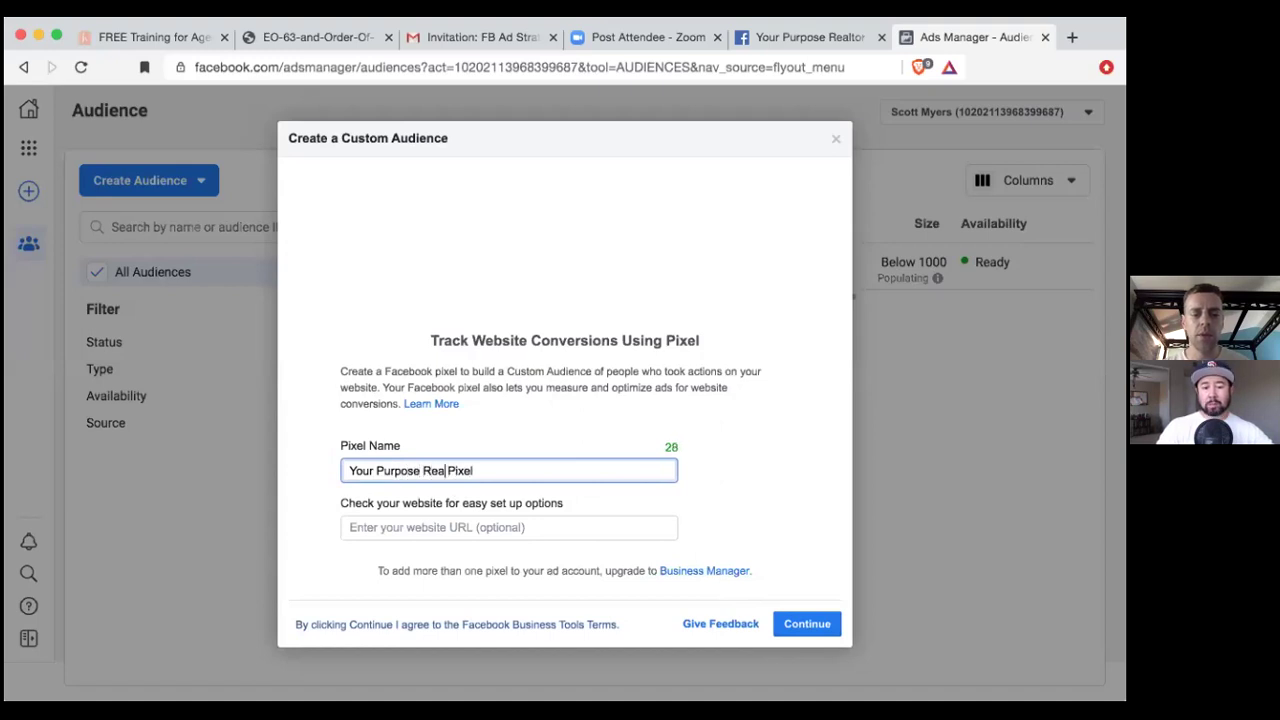
{"action": "left_click", "coordinate": [494, 470]}
{"action": "key", "text": "BackSpace"}
{"action": "key", "text": "BackSpace"}
{"action": "key", "text": "BackSpace"}
{"action": "key", "text": "BackSpace"}
{"action": "key", "text": "BackSpace"}
{"action": "key", "text": "BackSpace"}
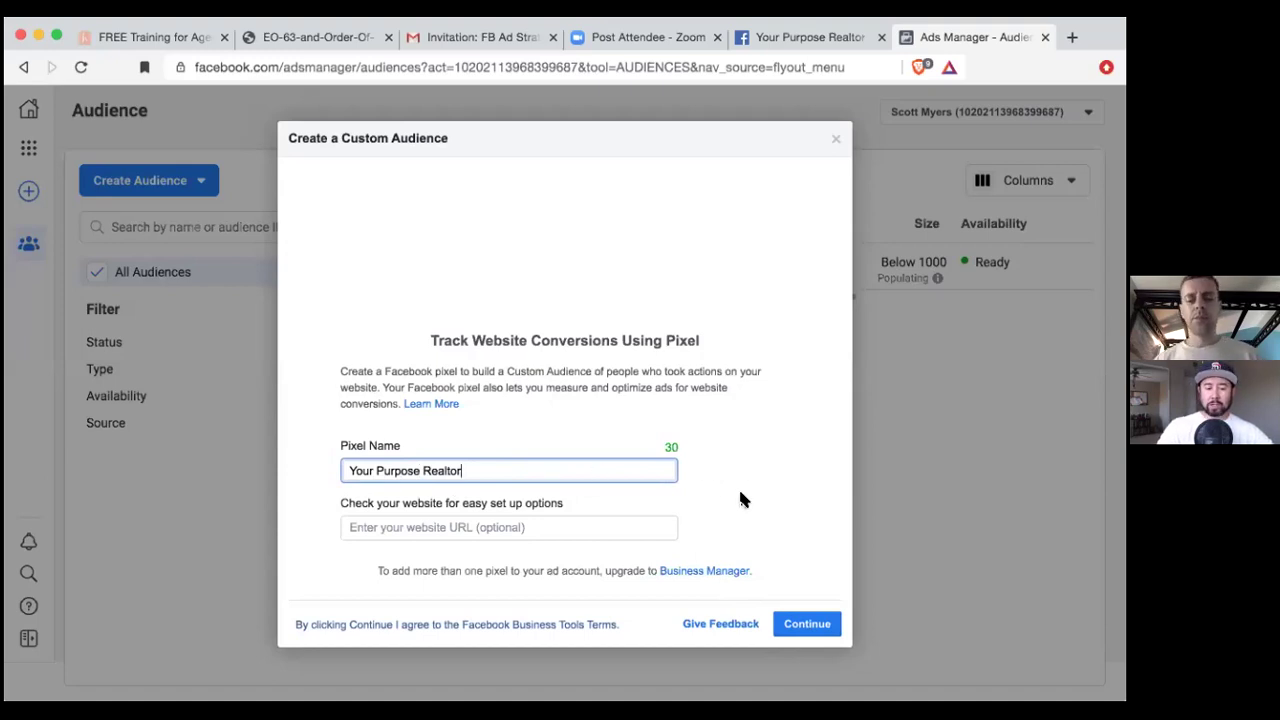
{"action": "left_click", "coordinate": [812, 625]}
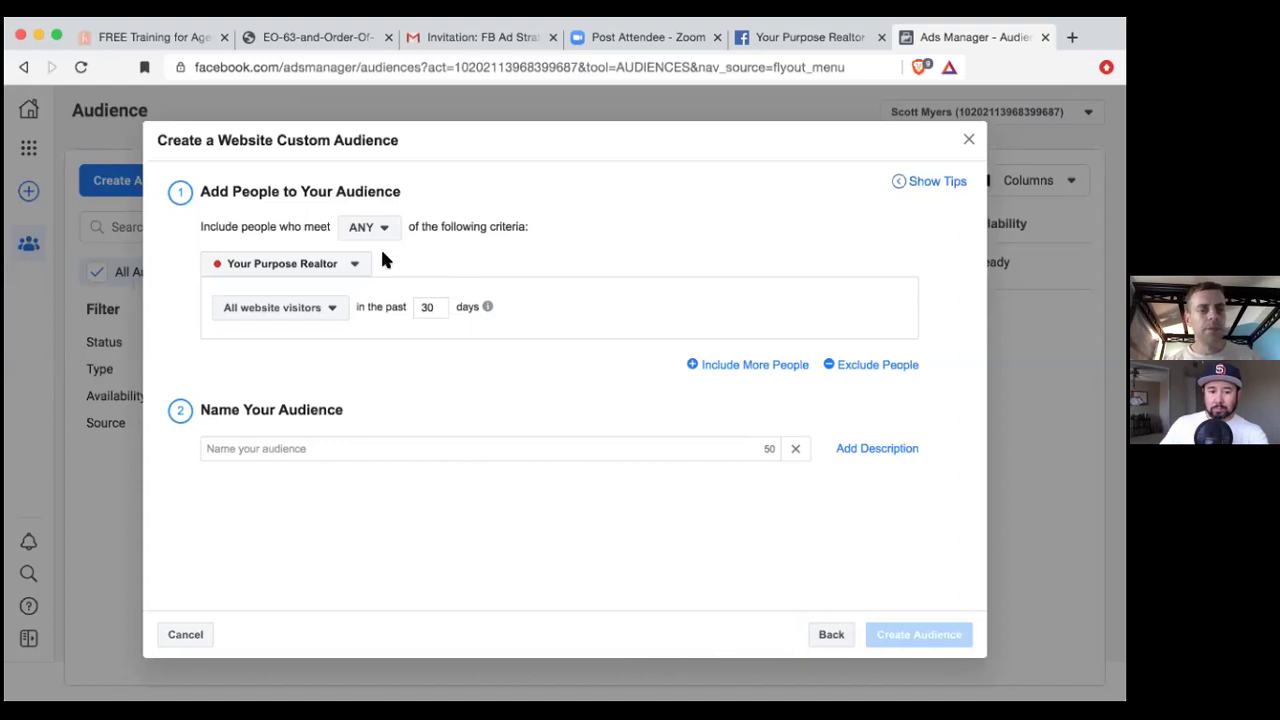
Change the visitor rule from All website visitors to People who visited specific web pages, and check the available pixels
{"action": "left_click", "coordinate": [320, 309]}
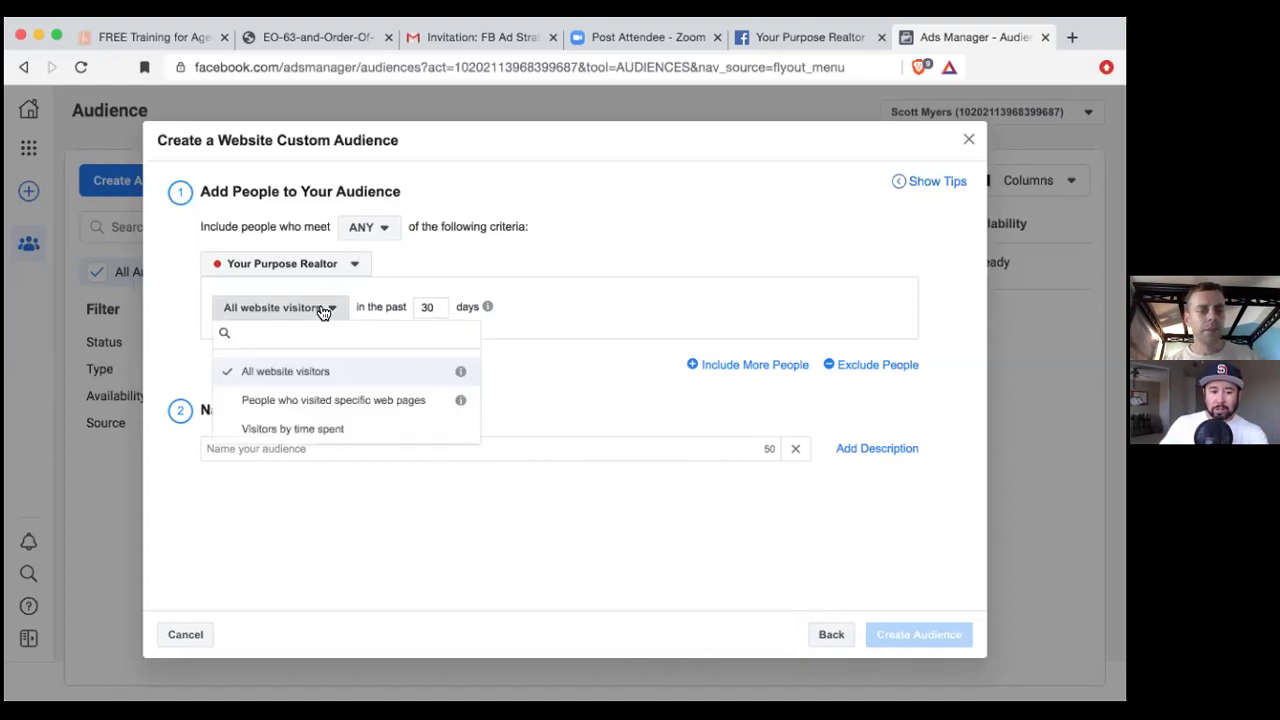
{"action": "left_click", "coordinate": [349, 400]}
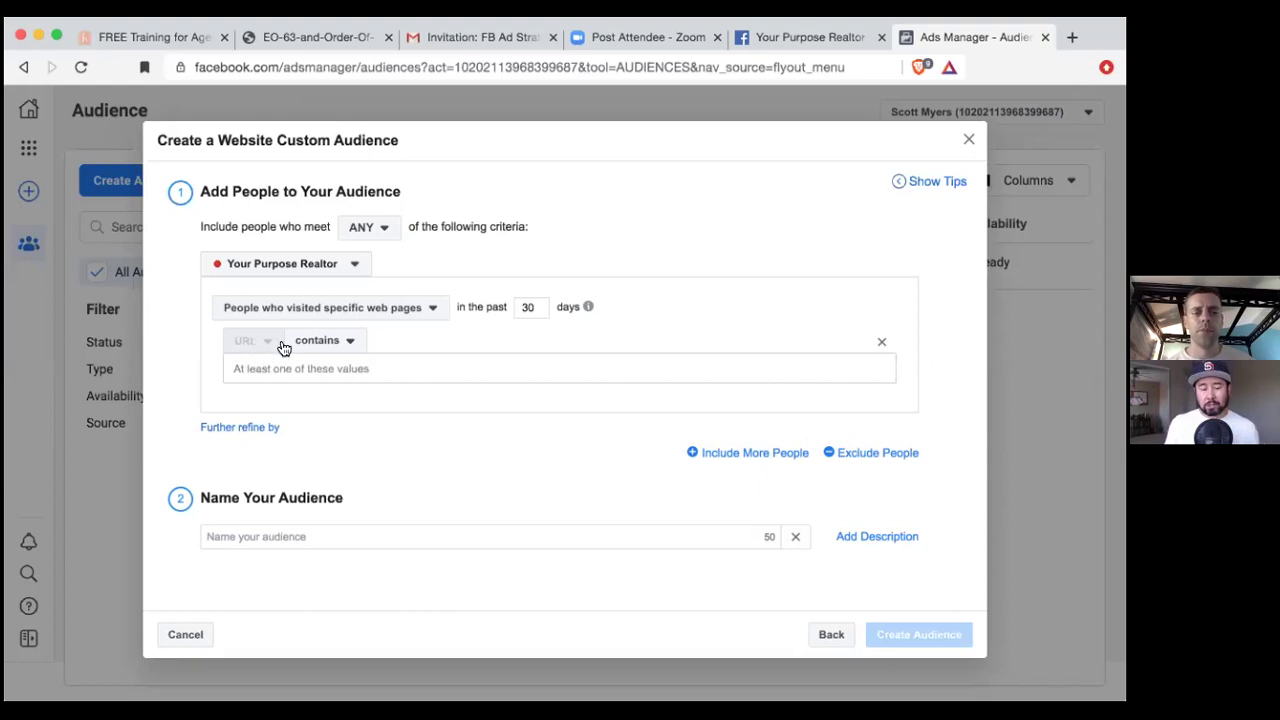
{"action": "left_click", "coordinate": [354, 266]}
{"action": "left_click", "coordinate": [412, 248]}
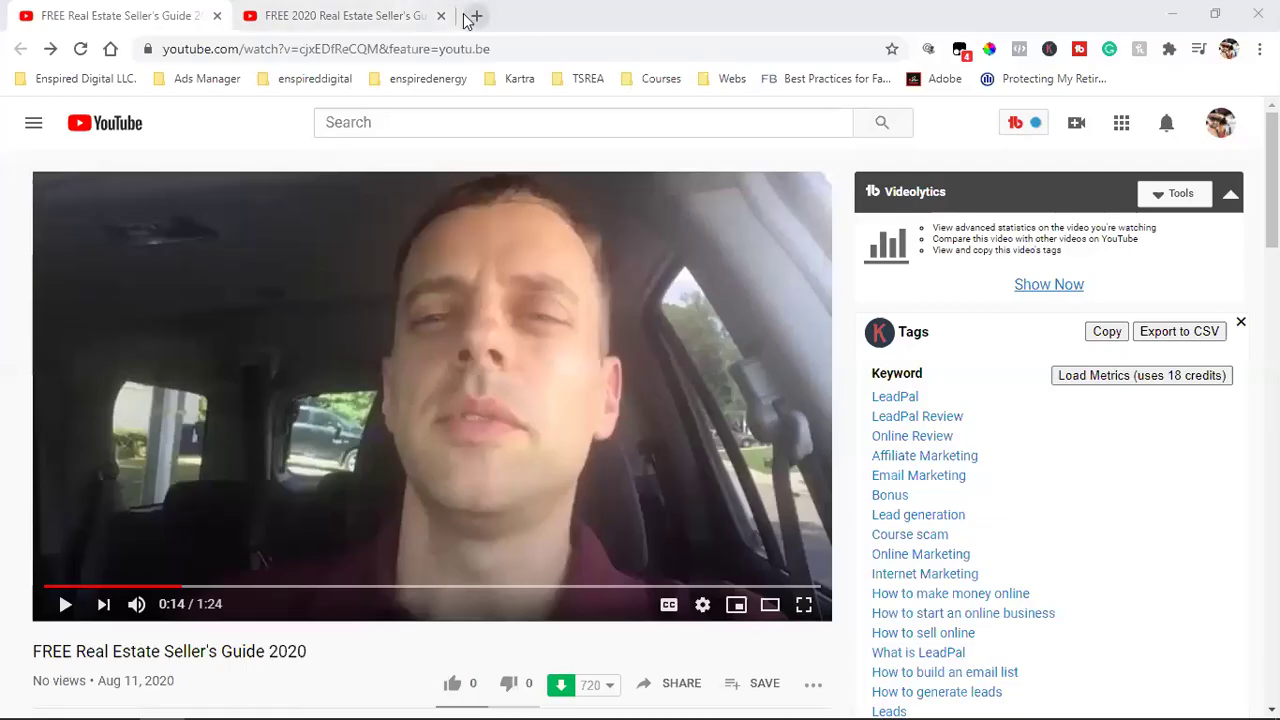
In a new tab, load the Open House 444 3rd Ave page from the TSREA bookmarks
{"action": "left_click", "coordinate": [471, 16]}
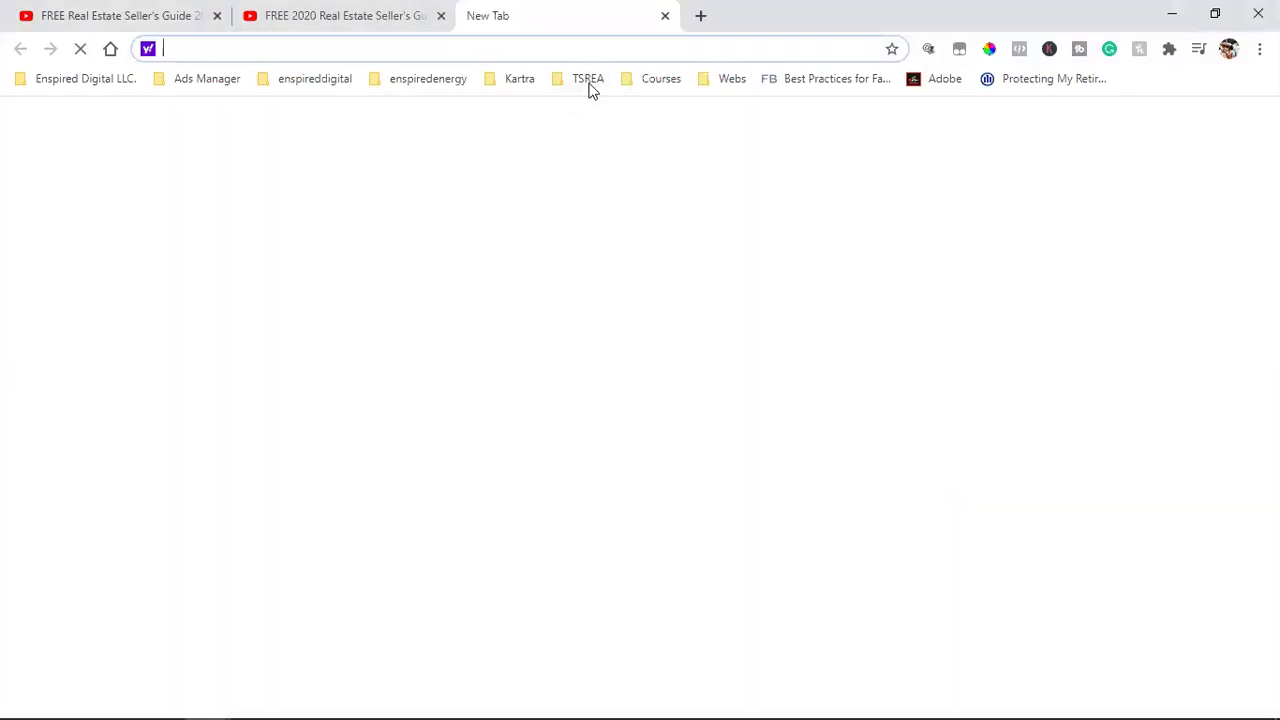
{"action": "left_click", "coordinate": [588, 78]}
{"action": "left_click", "coordinate": [628, 258]}
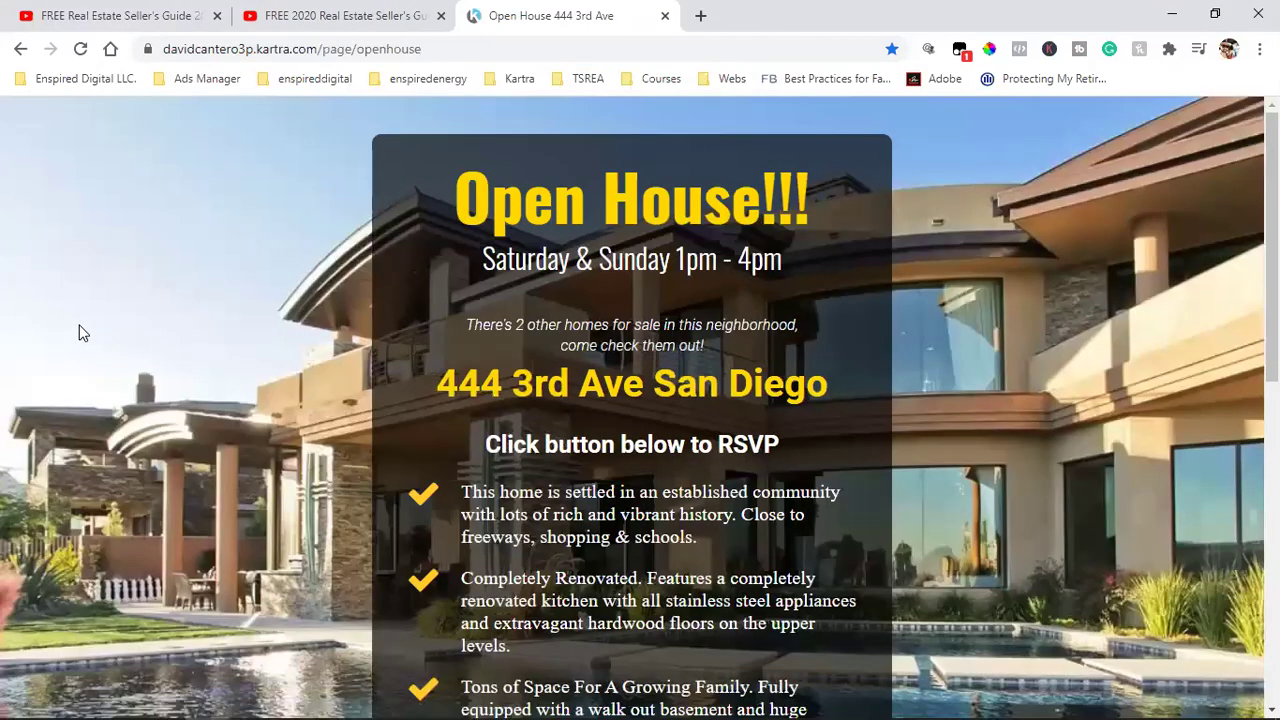
In another new tab, open the business's Facebook page from the enspireddigital bookmarks
{"action": "left_click", "coordinate": [696, 20]}
{"action": "left_click", "coordinate": [314, 78]}
{"action": "left_click", "coordinate": [328, 150]}
{"action": "left_click", "coordinate": [318, 78]}
{"action": "left_click", "coordinate": [326, 129]}
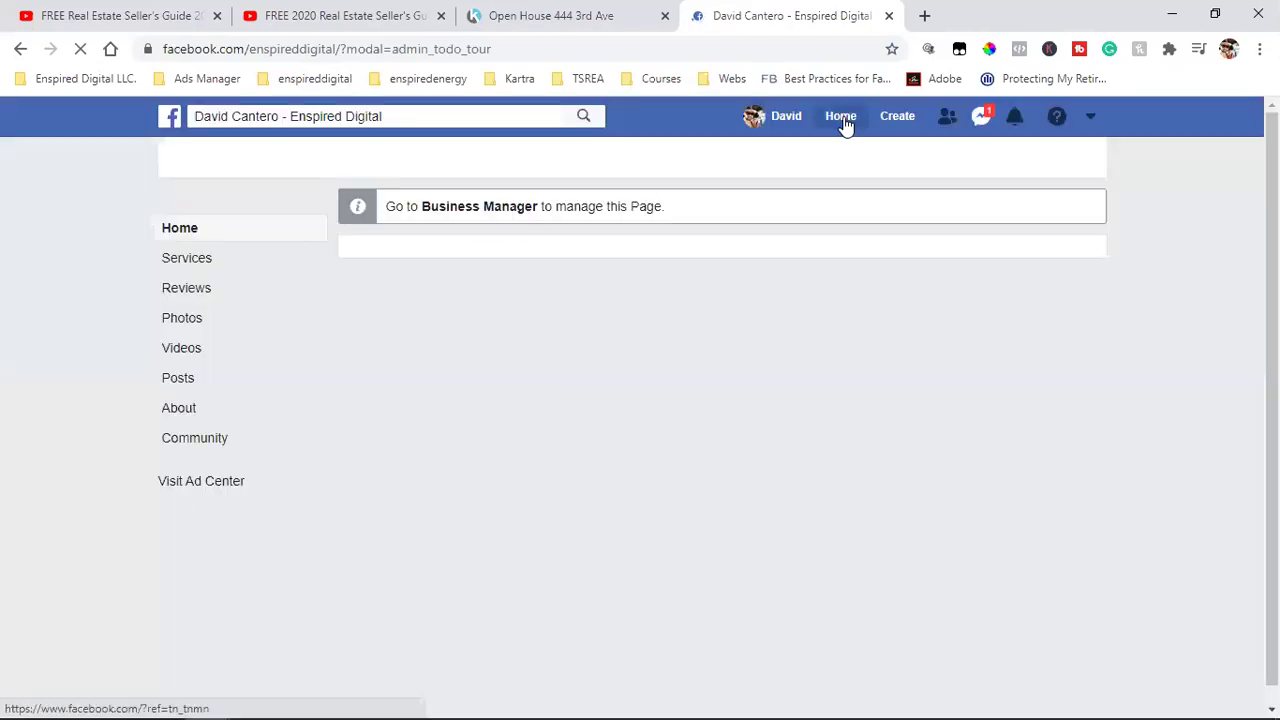
Go to the Facebook News Feed and scroll down to a sponsored video ad
{"action": "left_click", "coordinate": [845, 121]}
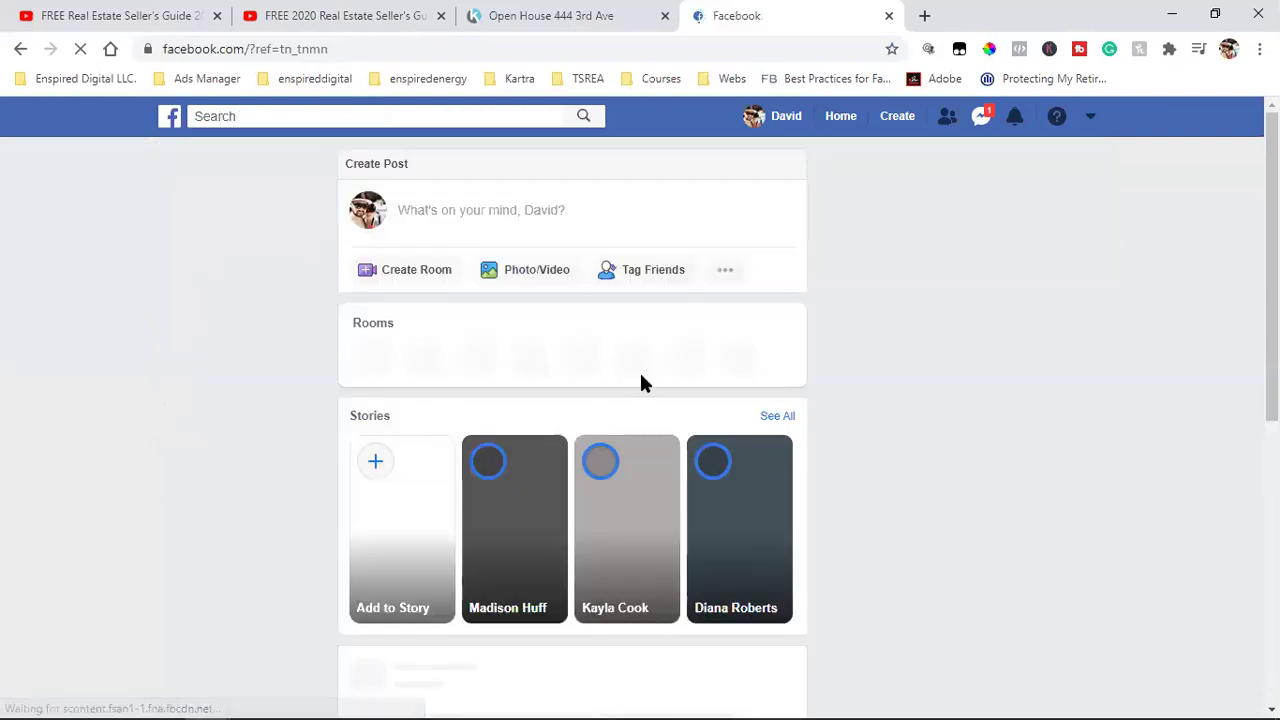
{"action": "scroll", "coordinate": [603, 438], "scroll_direction": "down", "scroll_amount": 1}
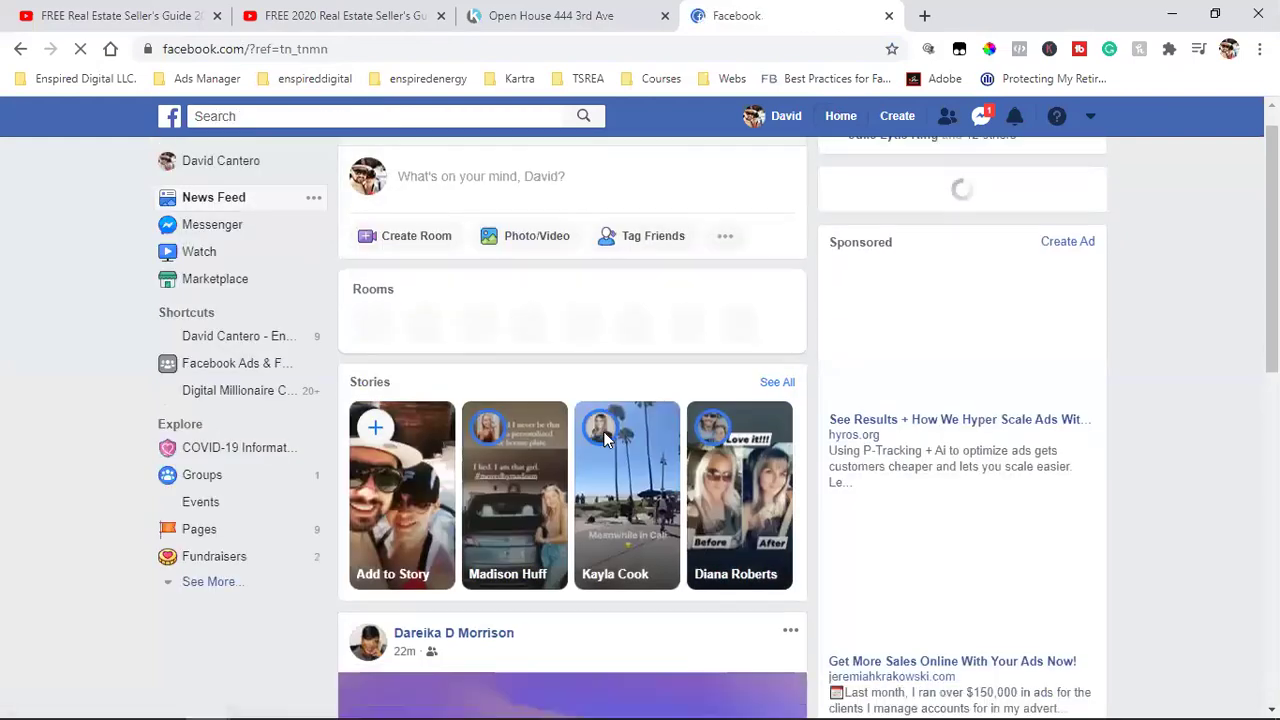
{"action": "scroll", "coordinate": [603, 435], "scroll_direction": "down", "scroll_amount": 10}
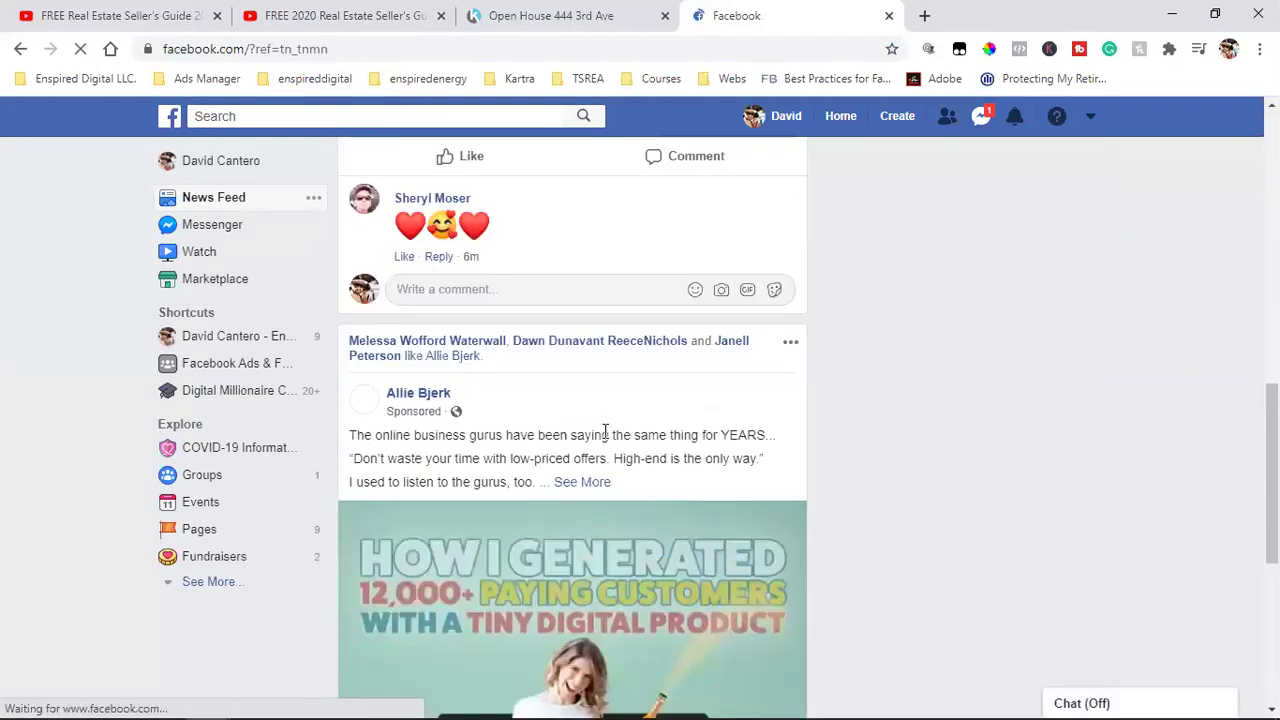
{"action": "scroll", "coordinate": [603, 435], "scroll_direction": "down", "scroll_amount": 4}
{"action": "scroll", "coordinate": [604, 438], "scroll_direction": "up", "scroll_amount": 2}
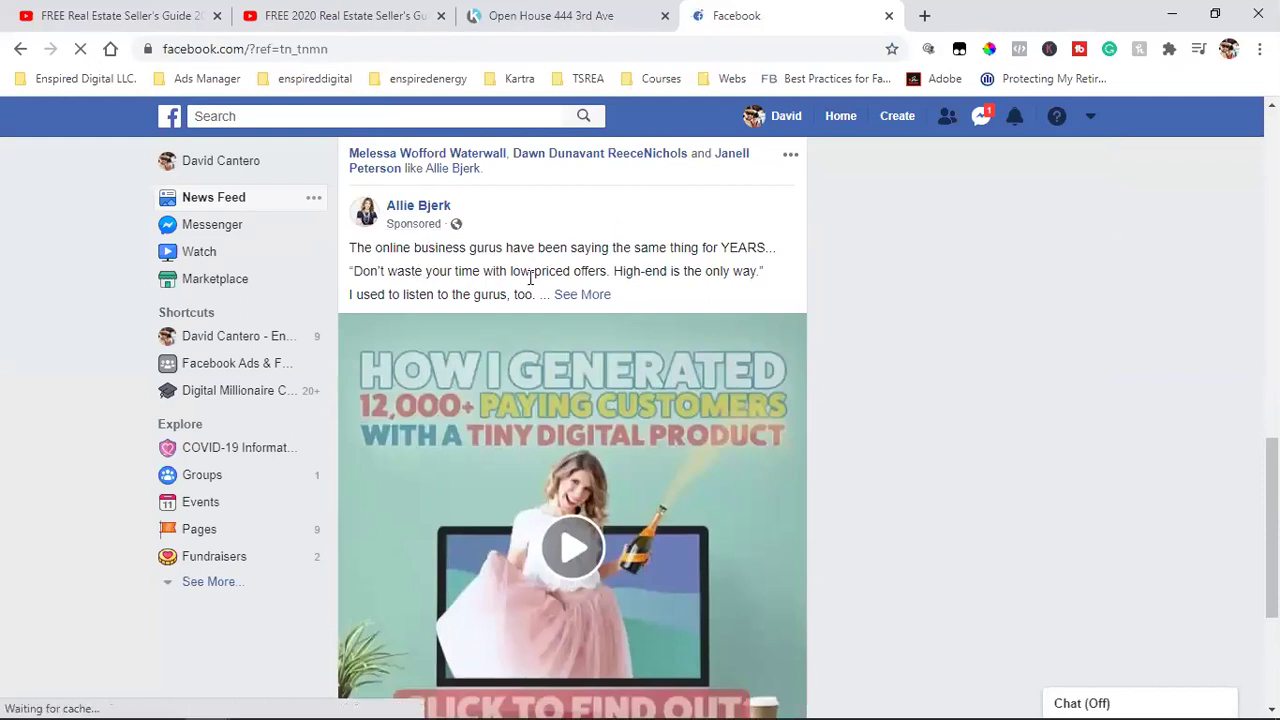
{"action": "scroll", "coordinate": [545, 330], "scroll_direction": "down", "scroll_amount": 1}
{"action": "scroll", "coordinate": [548, 422], "scroll_direction": "down", "scroll_amount": 1}
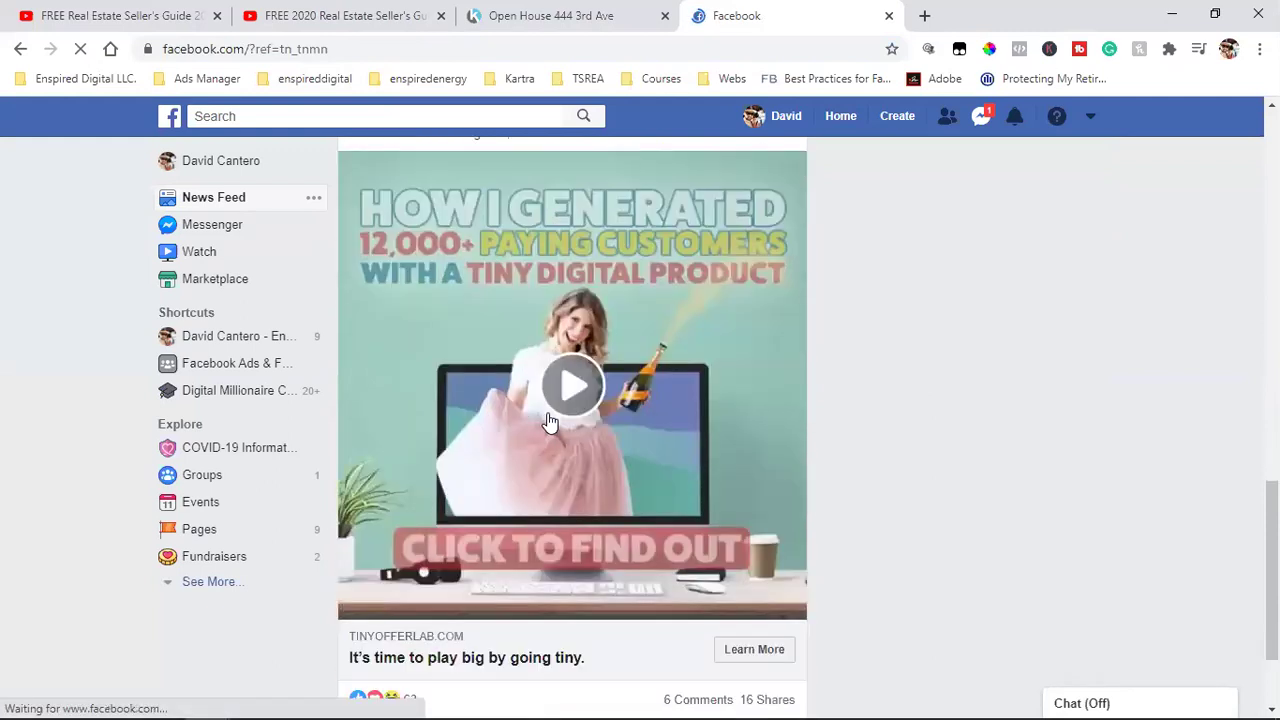
{"action": "scroll", "coordinate": [548, 422], "scroll_direction": "down", "scroll_amount": 1}
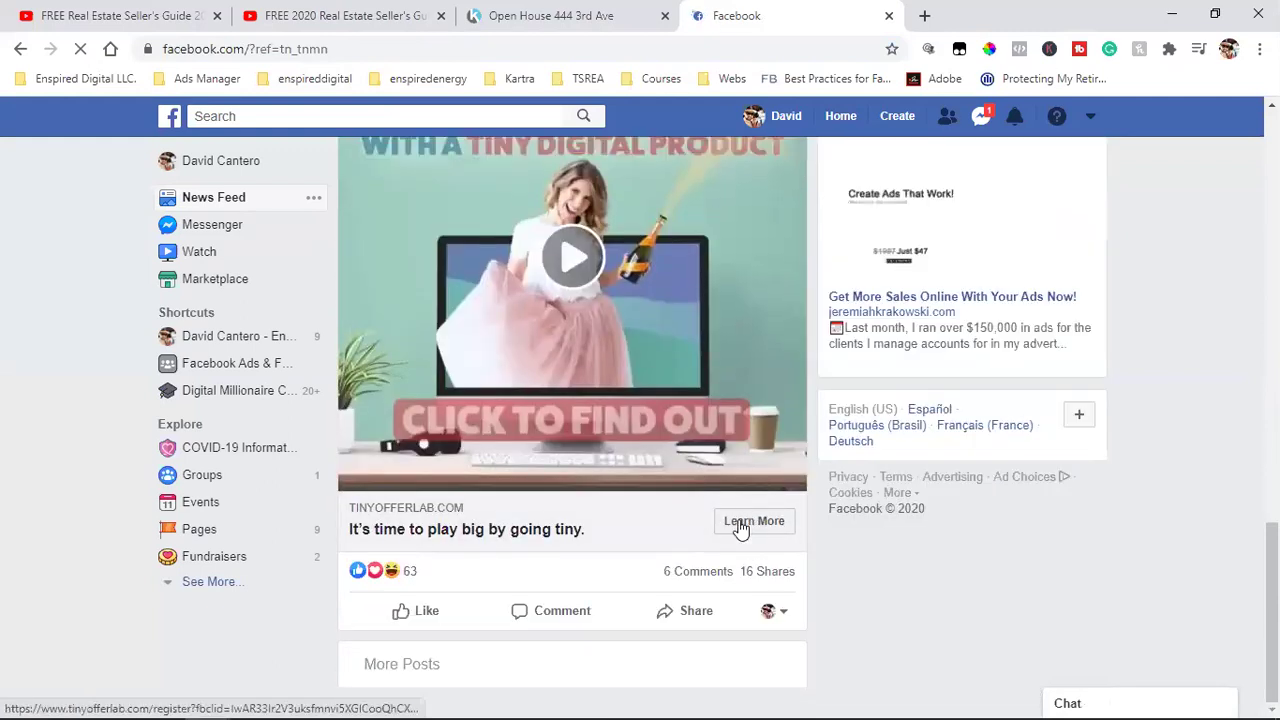
Switch to the Open House 444 3rd Ave tab and scroll through the landing page
{"action": "left_click", "coordinate": [522, 12]}
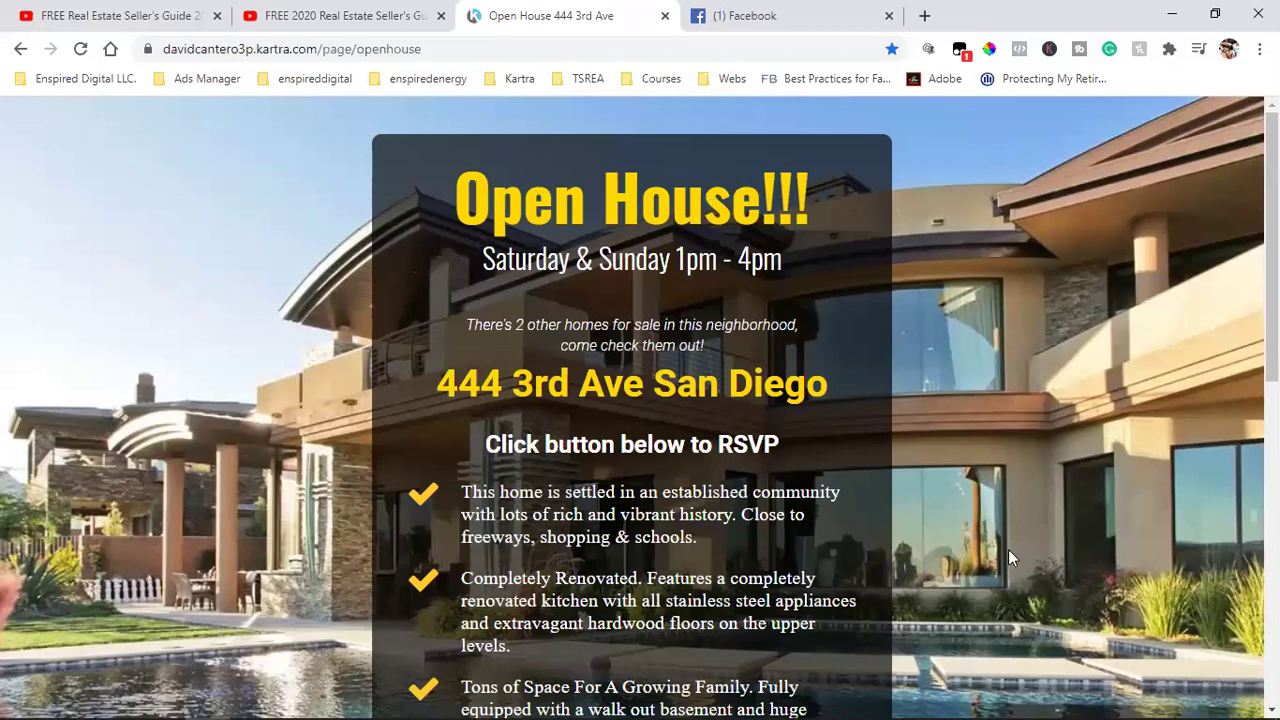
{"action": "scroll", "coordinate": [1008, 549], "scroll_direction": "down", "scroll_amount": 4}
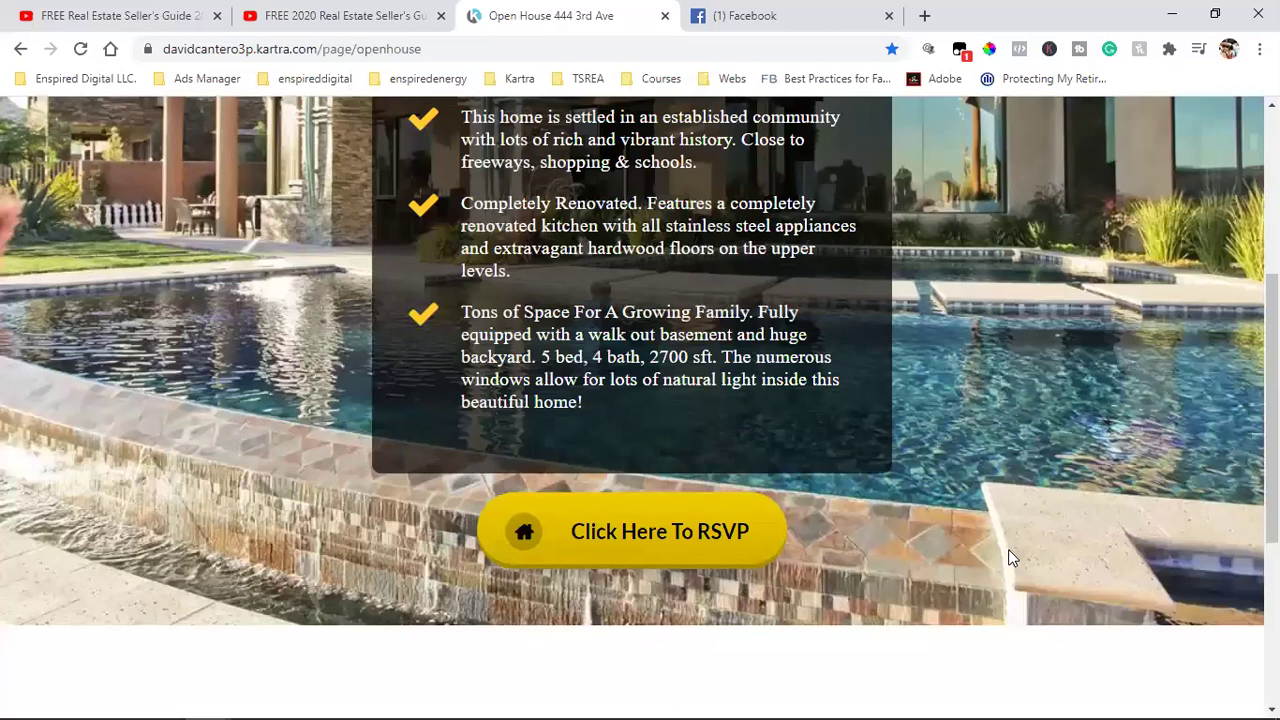
{"action": "scroll", "coordinate": [824, 540], "scroll_direction": "up", "scroll_amount": 4}
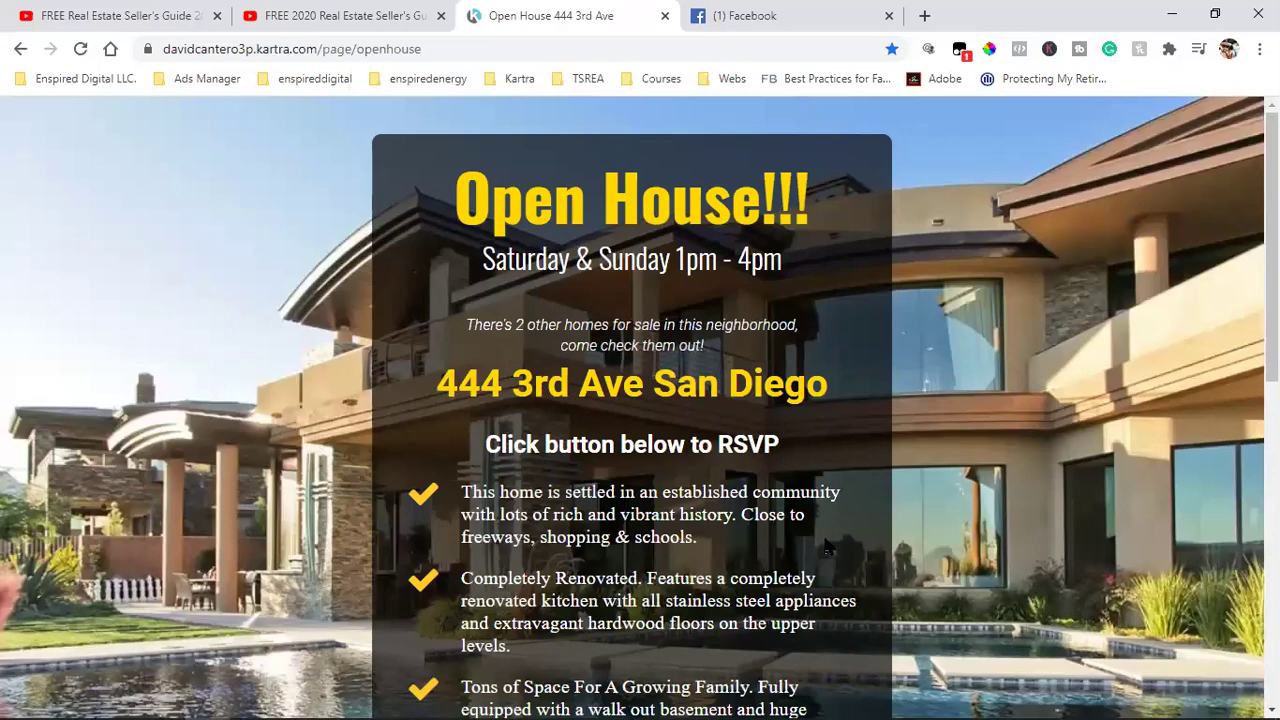
{"action": "scroll", "coordinate": [826, 546], "scroll_direction": "down", "scroll_amount": 2}
{"action": "scroll", "coordinate": [812, 530], "scroll_direction": "up", "scroll_amount": 1}
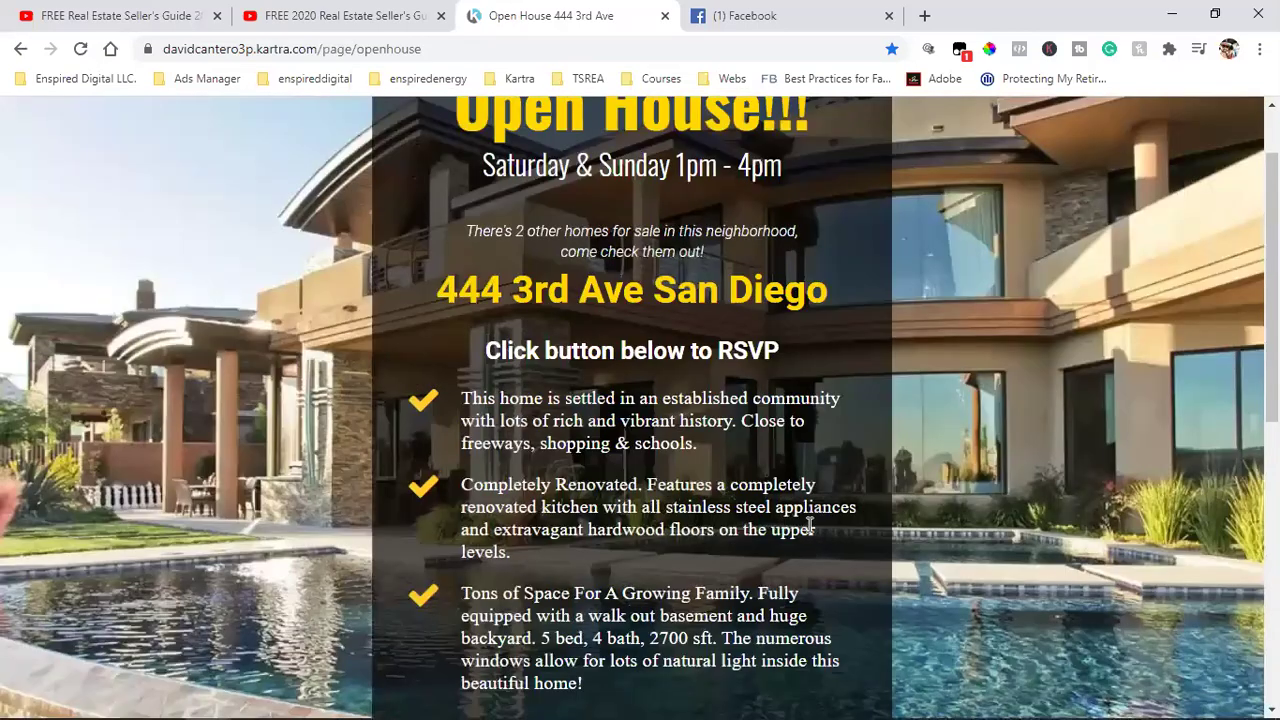
{"action": "scroll", "coordinate": [810, 527], "scroll_direction": "down", "scroll_amount": 3}
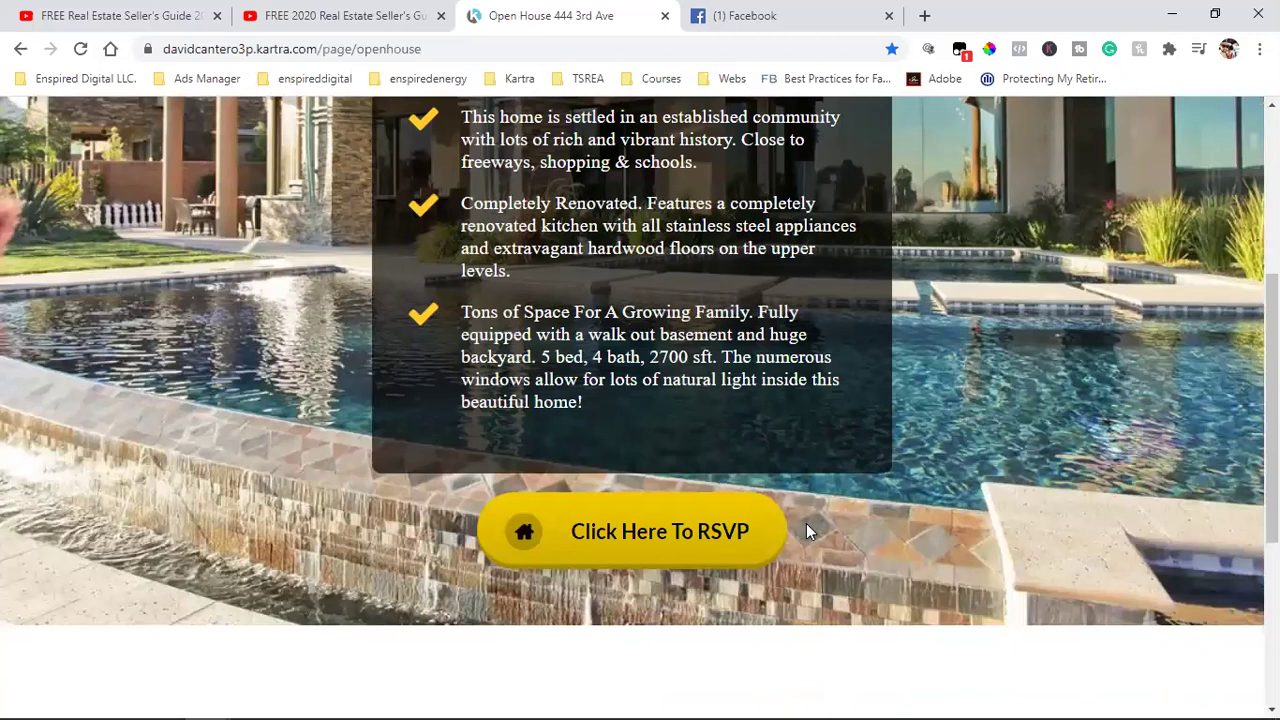
Glance at the Facebook feed, then return to the landing page and review it down to the RSVP button
{"action": "left_click", "coordinate": [700, 14]}
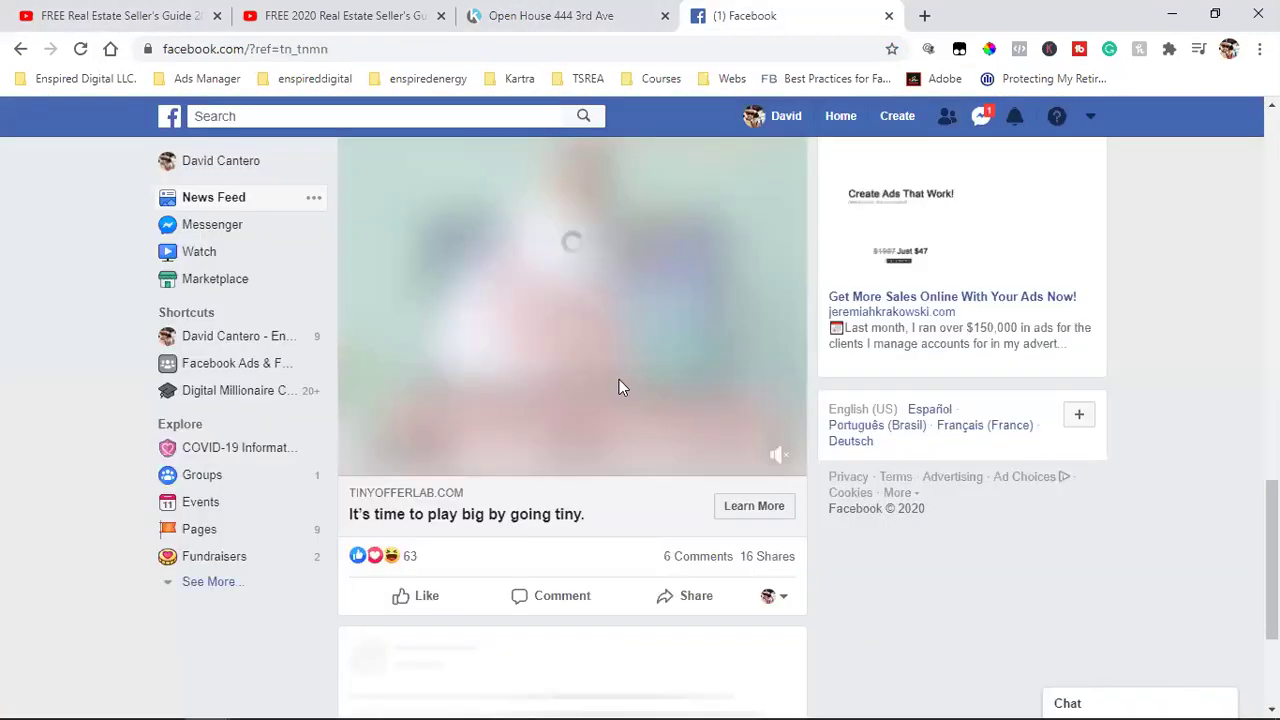
{"action": "scroll", "coordinate": [602, 398], "scroll_direction": "up", "scroll_amount": 3}
{"action": "scroll", "coordinate": [602, 398], "scroll_direction": "down", "scroll_amount": 2}
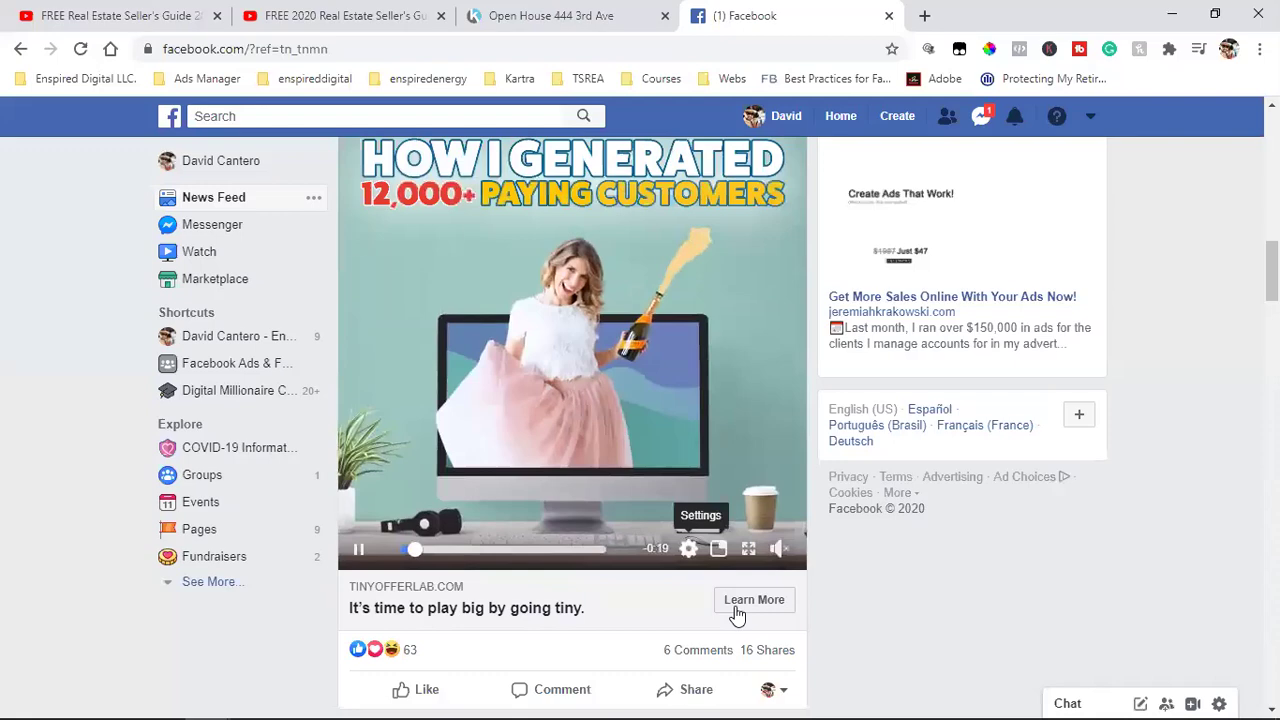
{"action": "left_click", "coordinate": [580, 15]}
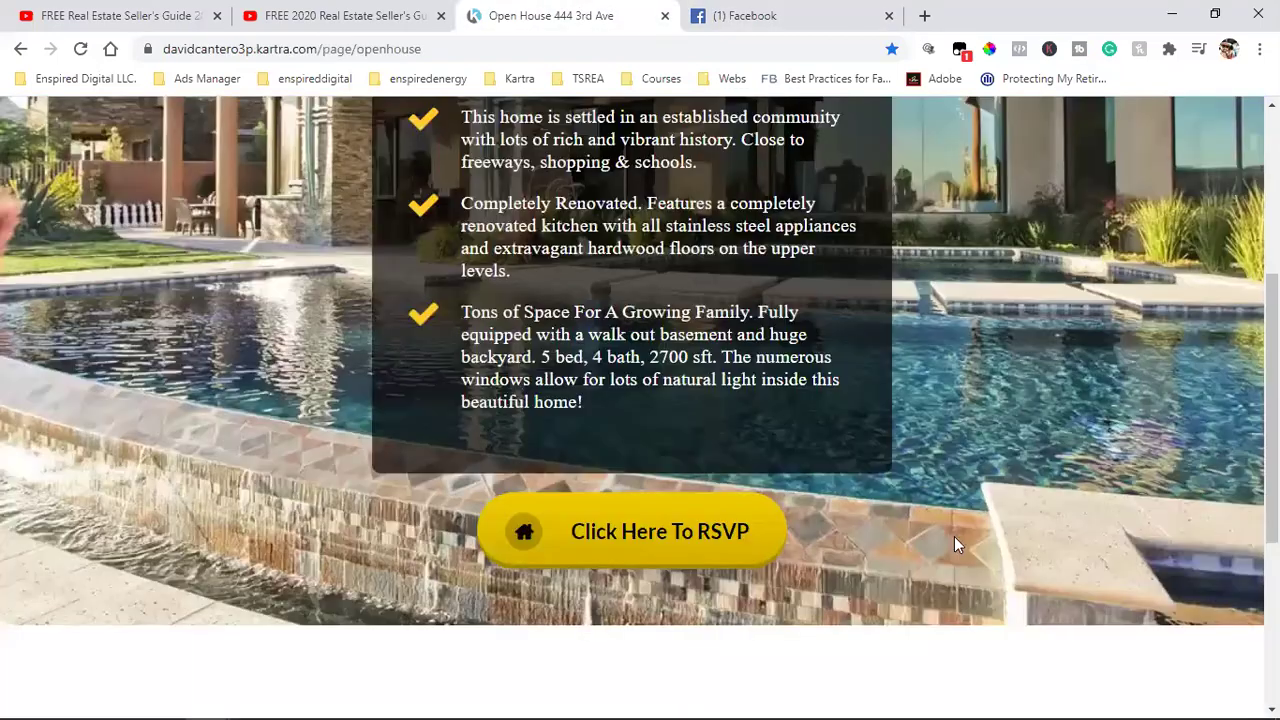
{"action": "scroll", "coordinate": [954, 536], "scroll_direction": "up", "scroll_amount": 3}
{"action": "scroll", "coordinate": [718, 608], "scroll_direction": "down", "scroll_amount": 3}
{"action": "scroll", "coordinate": [949, 494], "scroll_direction": "up", "scroll_amount": 3}
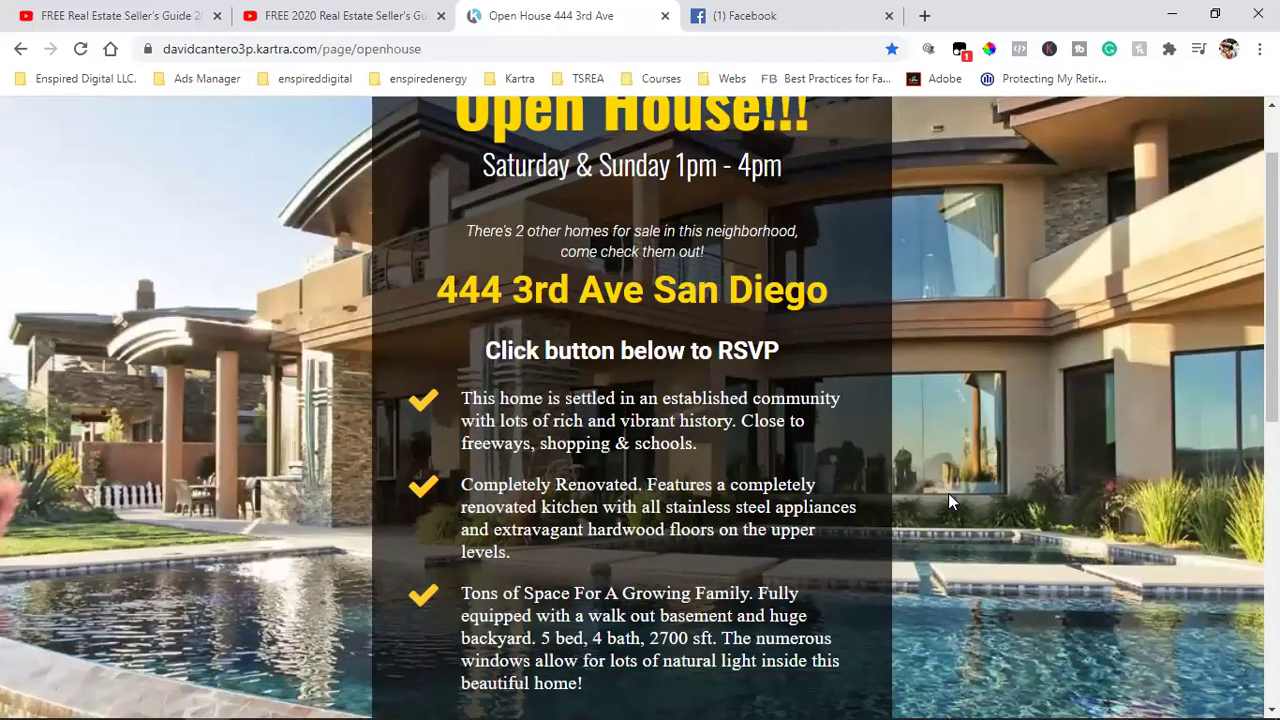
{"action": "scroll", "coordinate": [948, 493], "scroll_direction": "down", "scroll_amount": 3}
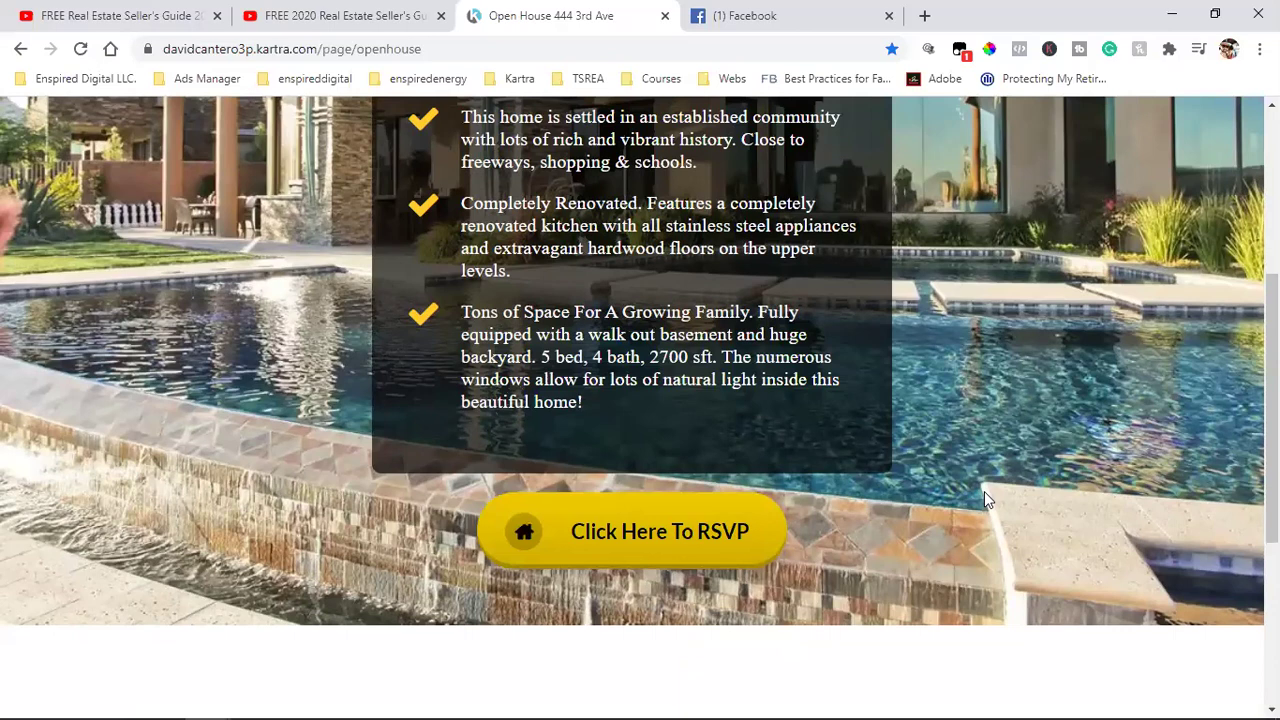
{"action": "scroll", "coordinate": [984, 498], "scroll_direction": "up", "scroll_amount": 4}
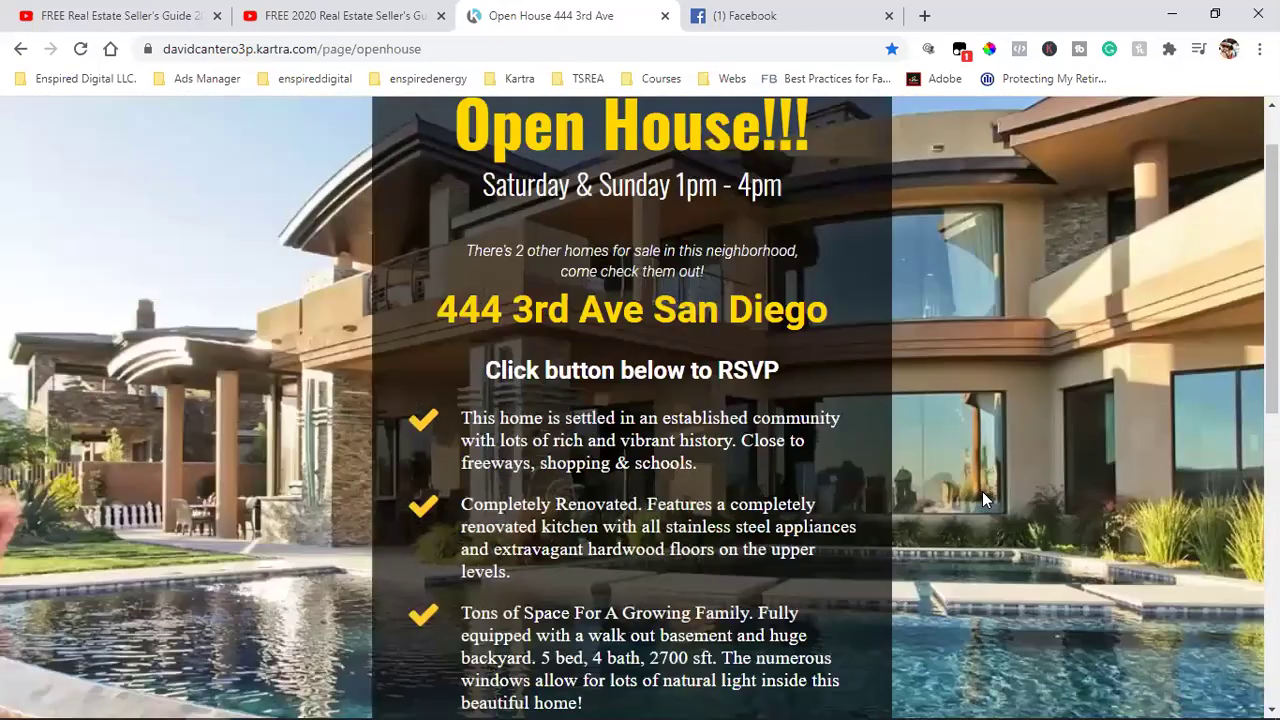
{"action": "scroll", "coordinate": [950, 470], "scroll_direction": "down", "scroll_amount": 3}
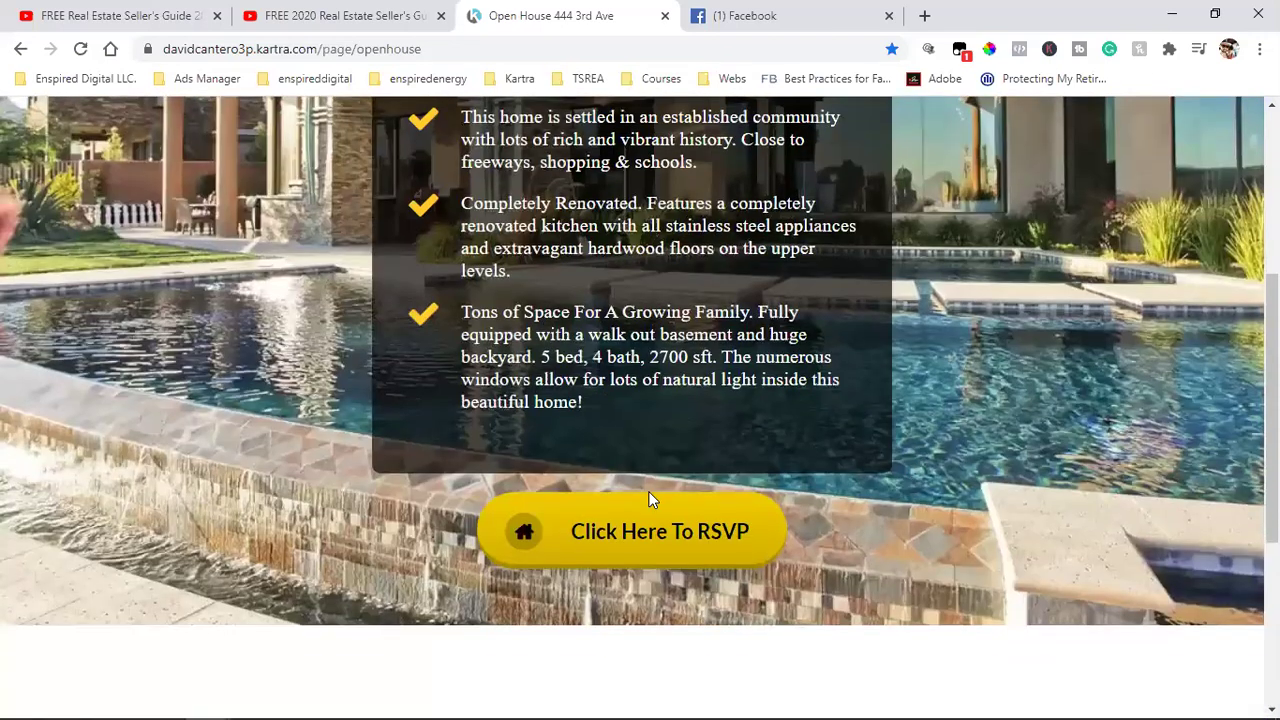
{"action": "scroll", "coordinate": [712, 340], "scroll_direction": "up", "scroll_amount": 3}
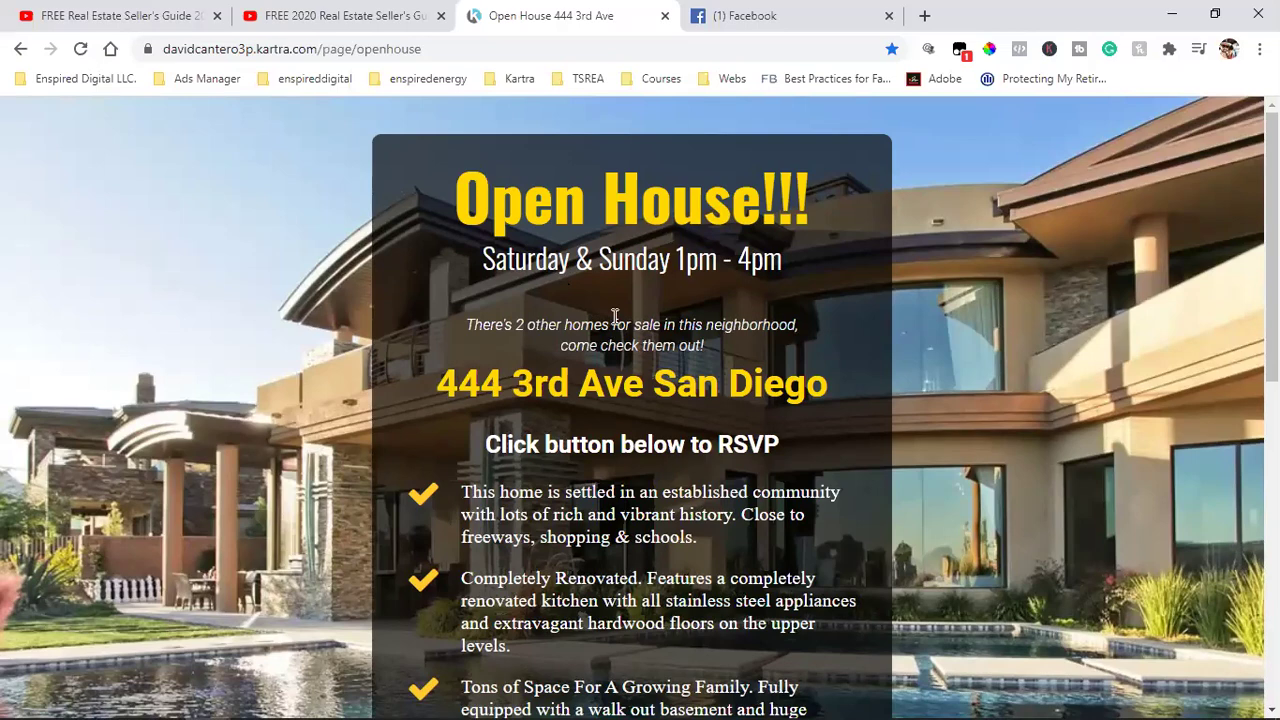
{"action": "scroll", "coordinate": [615, 316], "scroll_direction": "down", "scroll_amount": 4}
Open the RSVP form, remove the stray character from the email field, and submit it
{"action": "left_click", "coordinate": [605, 533]}
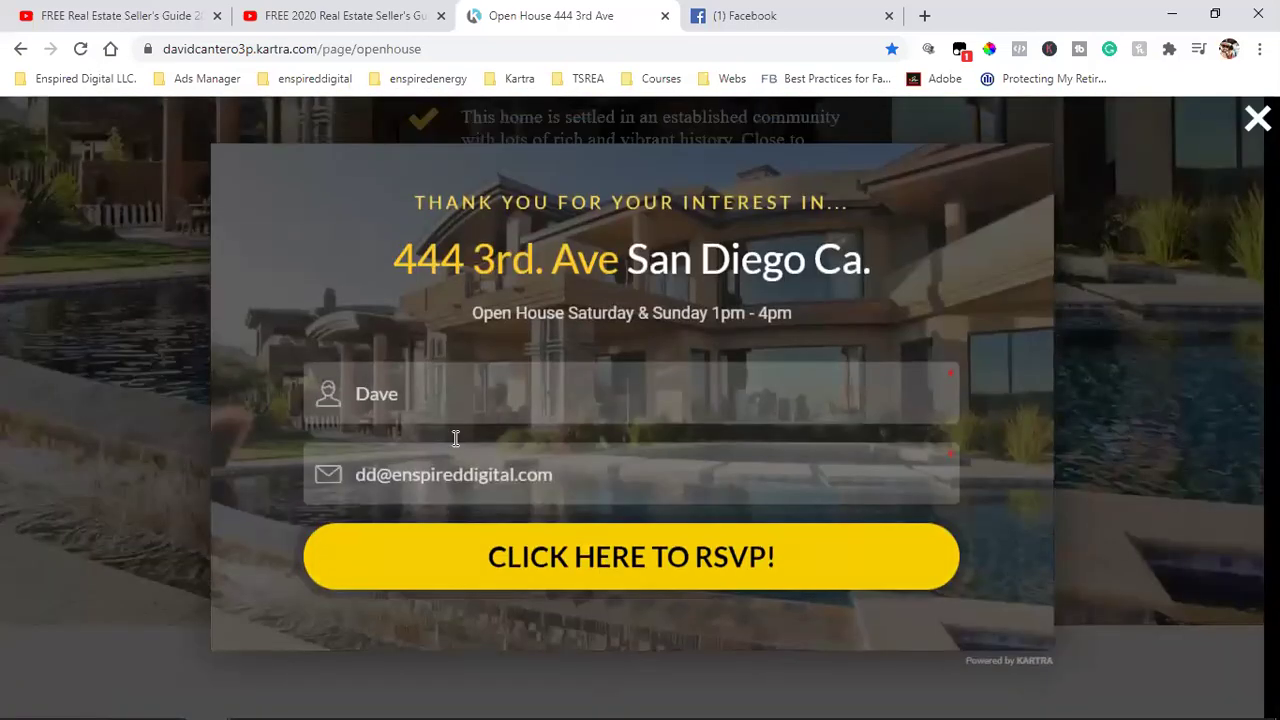
{"action": "left_click", "coordinate": [374, 480]}
{"action": "key", "text": "BackSpace"}
{"action": "left_click", "coordinate": [536, 545]}
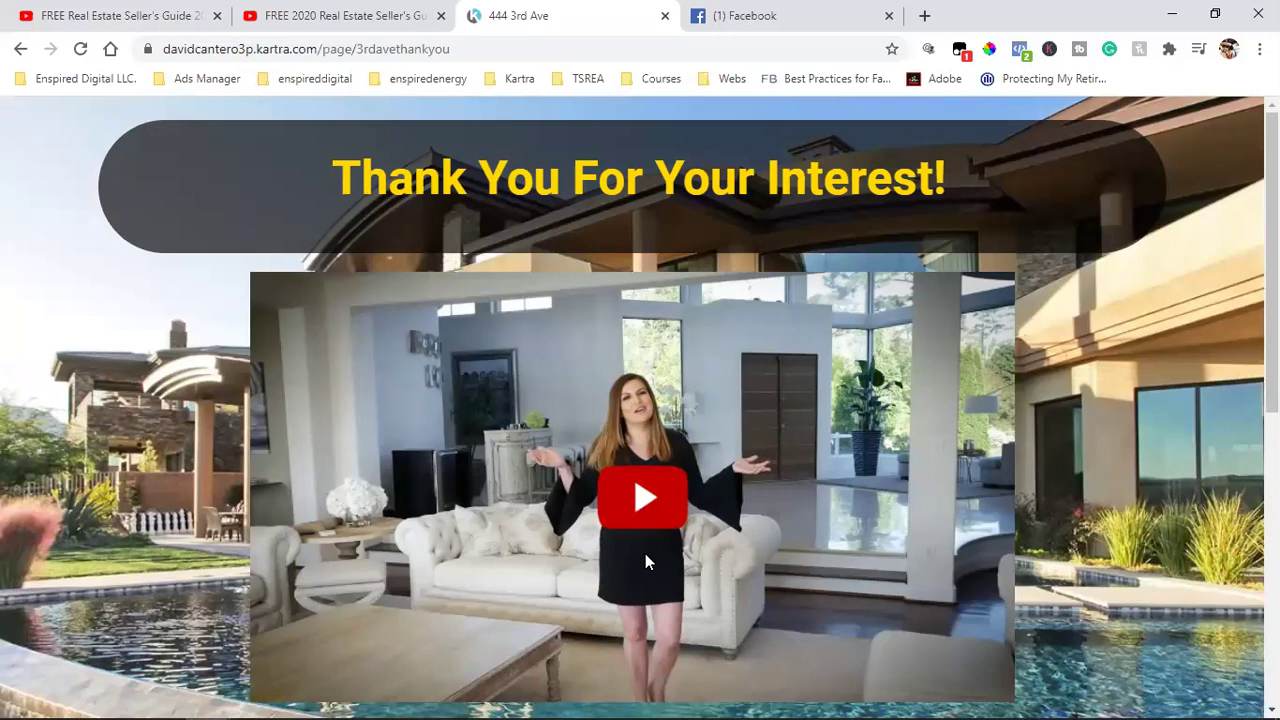
{"action": "scroll", "coordinate": [645, 553], "scroll_direction": "down", "scroll_amount": 1}
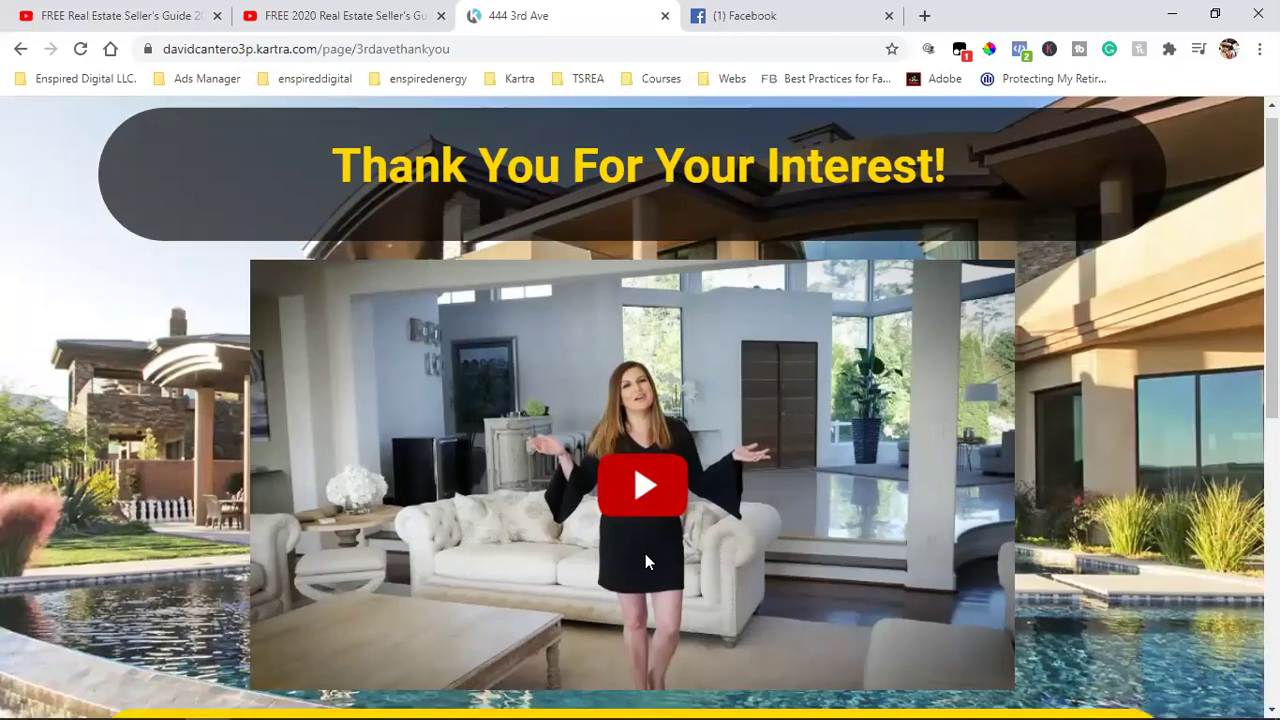
{"action": "scroll", "coordinate": [551, 502], "scroll_direction": "up", "scroll_amount": 1}
{"action": "scroll", "coordinate": [551, 502], "scroll_direction": "down", "scroll_amount": 1}
{"action": "scroll", "coordinate": [551, 502], "scroll_direction": "down", "scroll_amount": 1}
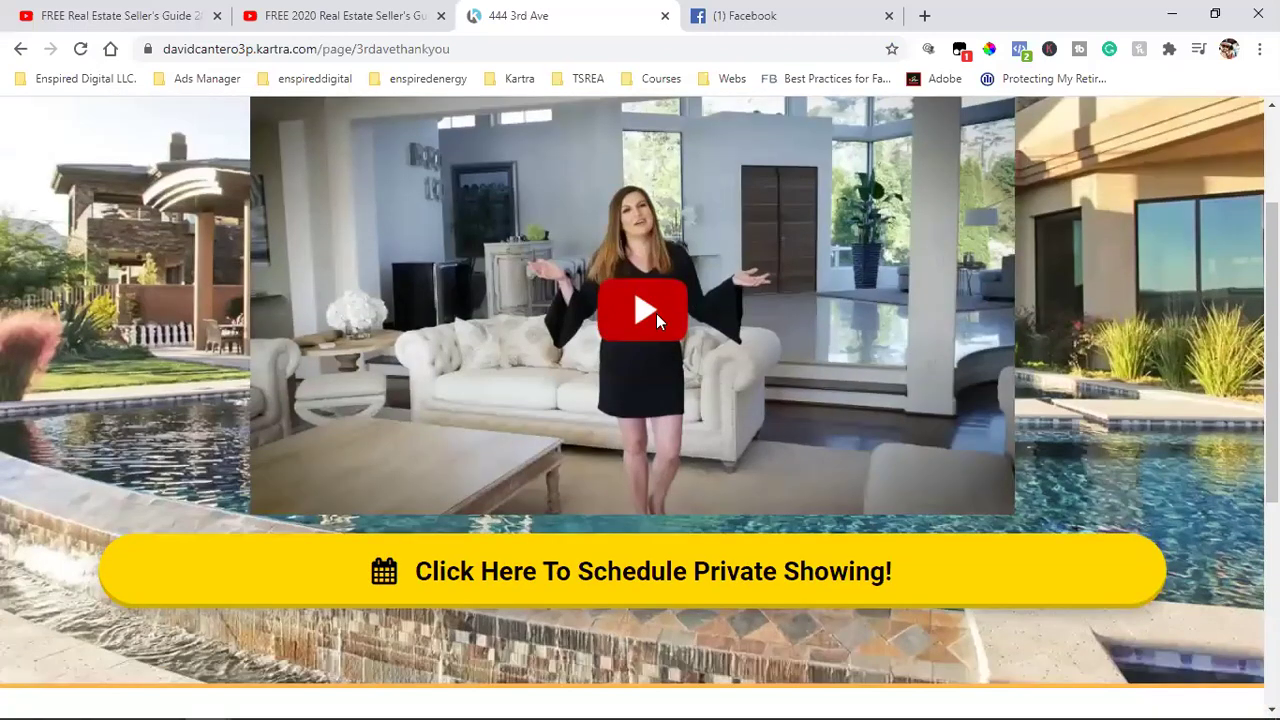
{"action": "scroll", "coordinate": [656, 313], "scroll_direction": "up", "scroll_amount": 2}
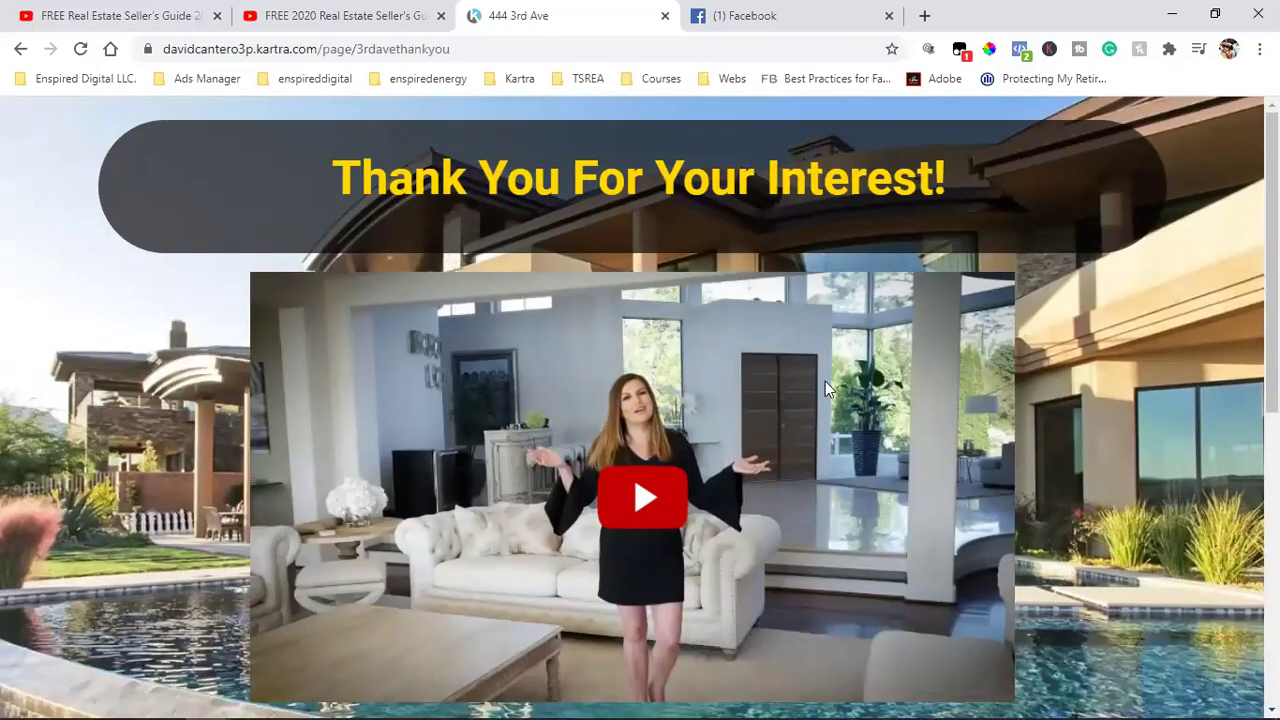
{"action": "scroll", "coordinate": [1025, 436], "scroll_direction": "down", "scroll_amount": 1}
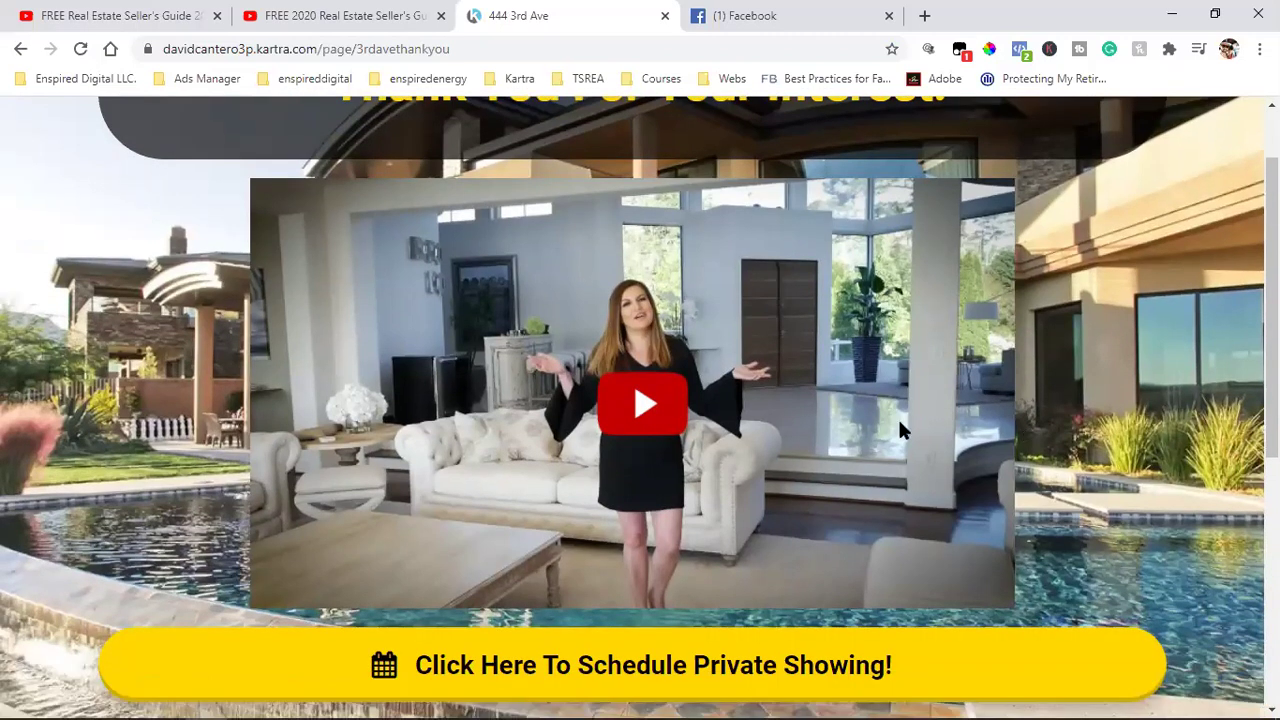
{"action": "scroll", "coordinate": [898, 430], "scroll_direction": "up", "scroll_amount": 1}
{"action": "scroll", "coordinate": [1186, 540], "scroll_direction": "down", "scroll_amount": 2}
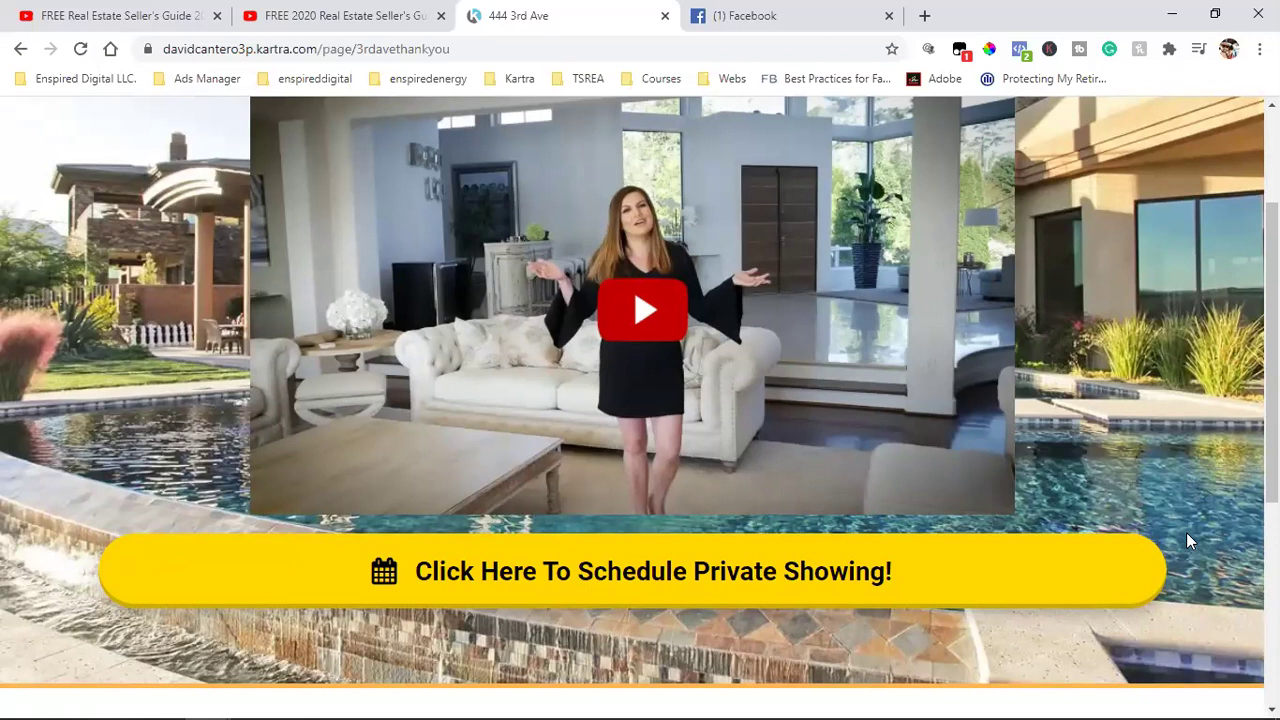
{"action": "scroll", "coordinate": [697, 459], "scroll_direction": "up", "scroll_amount": 2}
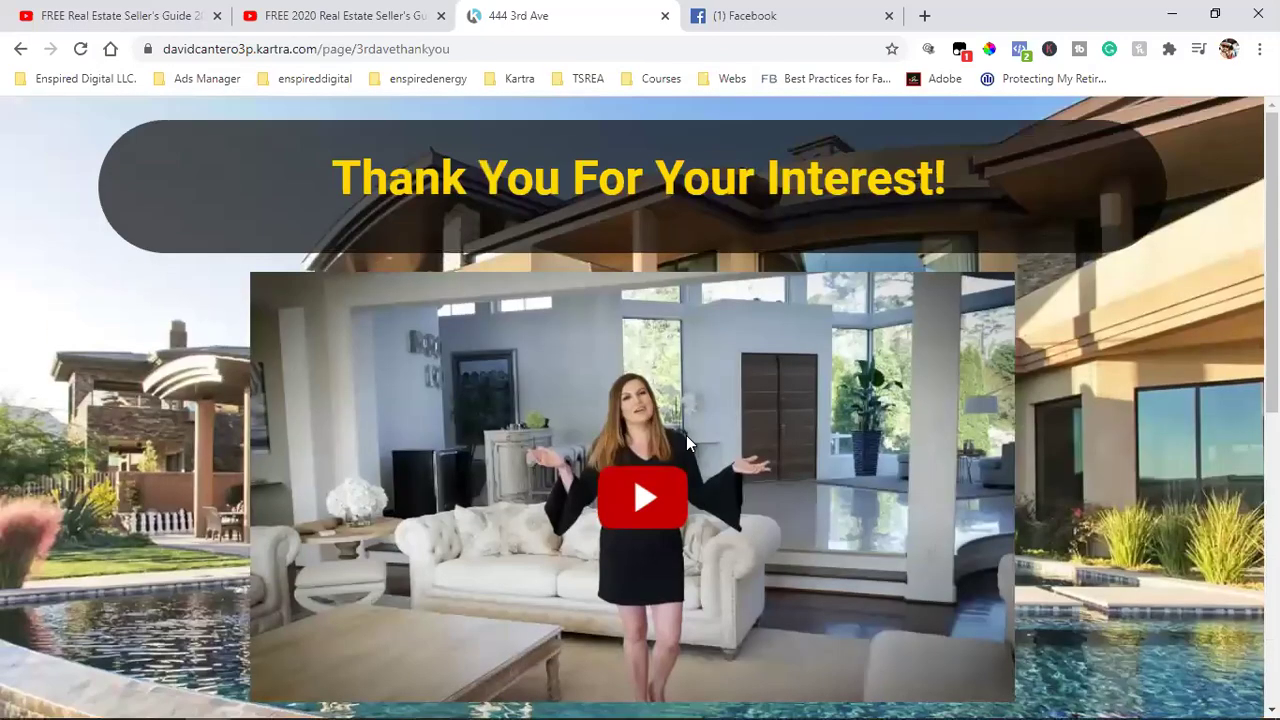
{"action": "scroll", "coordinate": [686, 440], "scroll_direction": "down", "scroll_amount": 1}
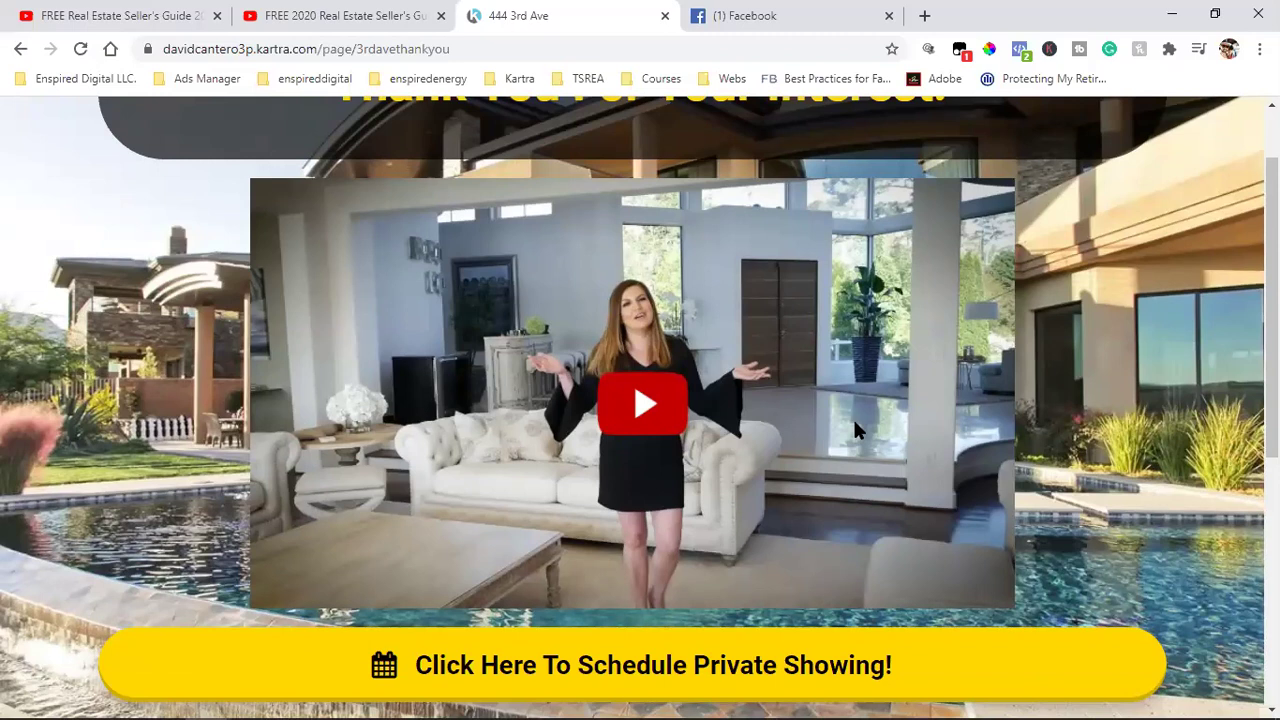
{"action": "scroll", "coordinate": [855, 428], "scroll_direction": "down", "scroll_amount": 1}
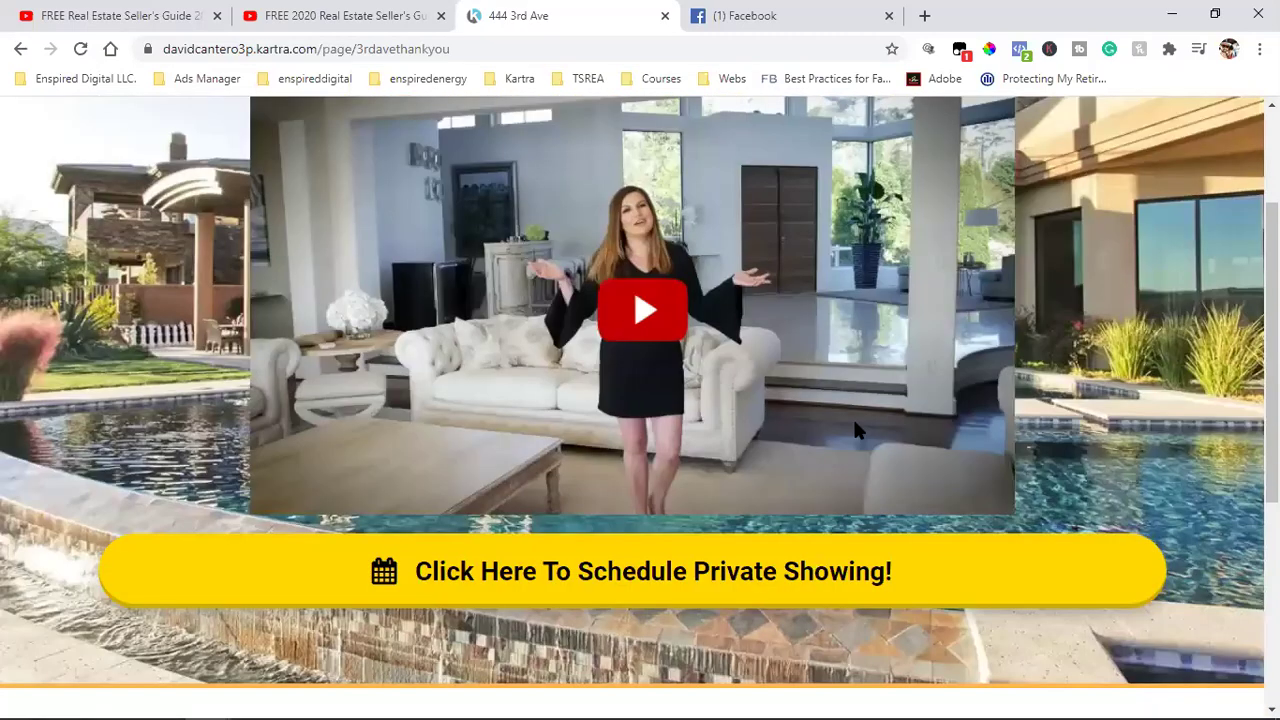
{"action": "scroll", "coordinate": [854, 427], "scroll_direction": "up", "scroll_amount": 2}
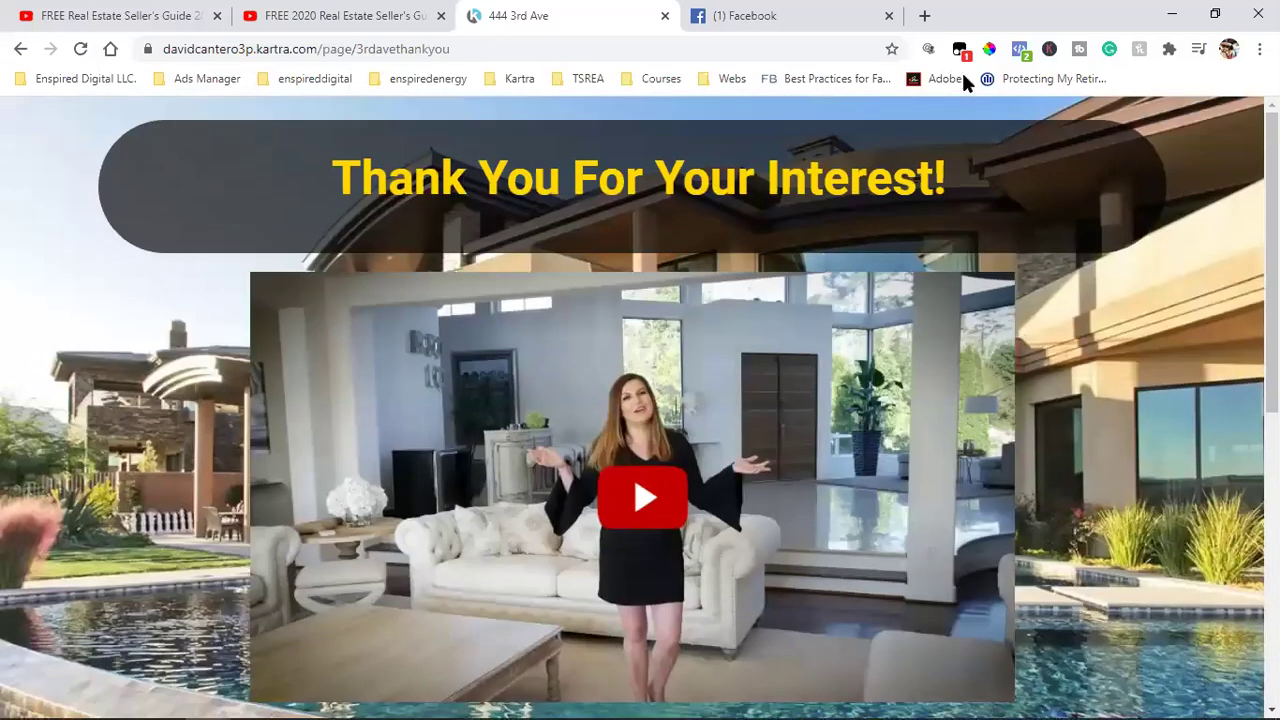
Confirm Pixel Helper shows a PageView event, copy the thank-you page URL, and open a new tab
{"action": "left_click", "coordinate": [1022, 50]}
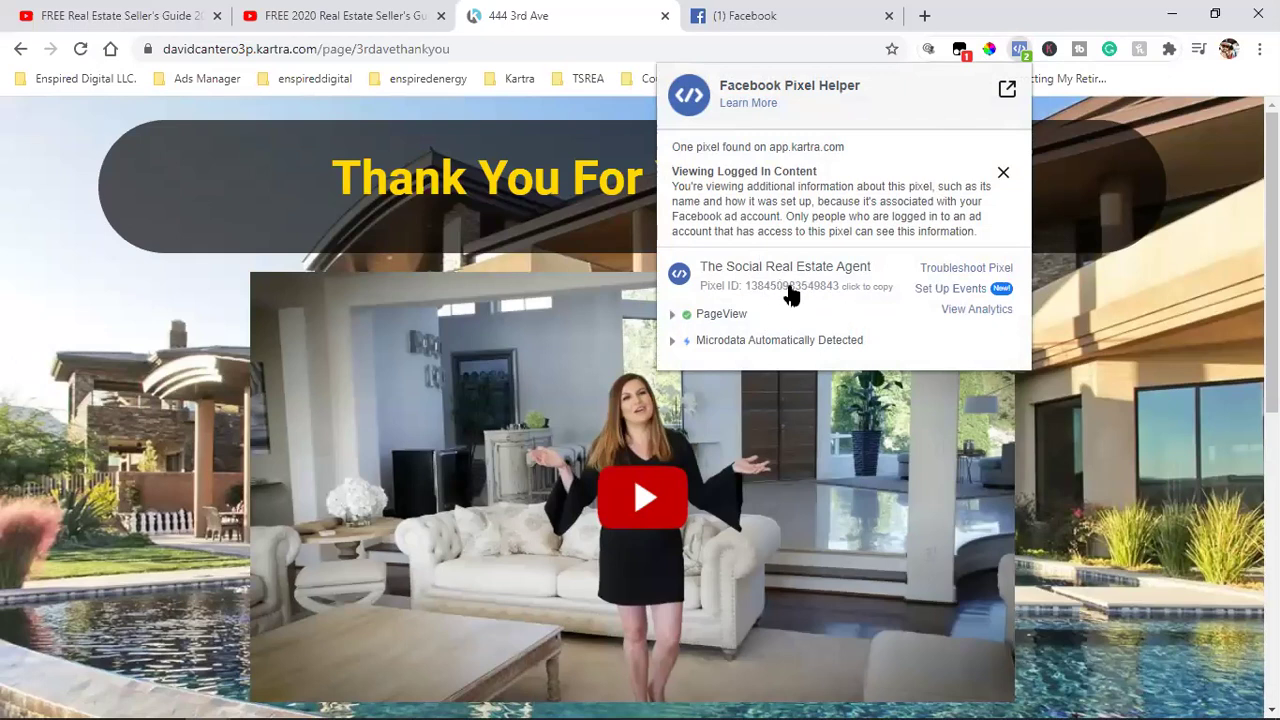
{"action": "key", "text": "Escape"}
{"action": "left_click", "coordinate": [343, 49]}
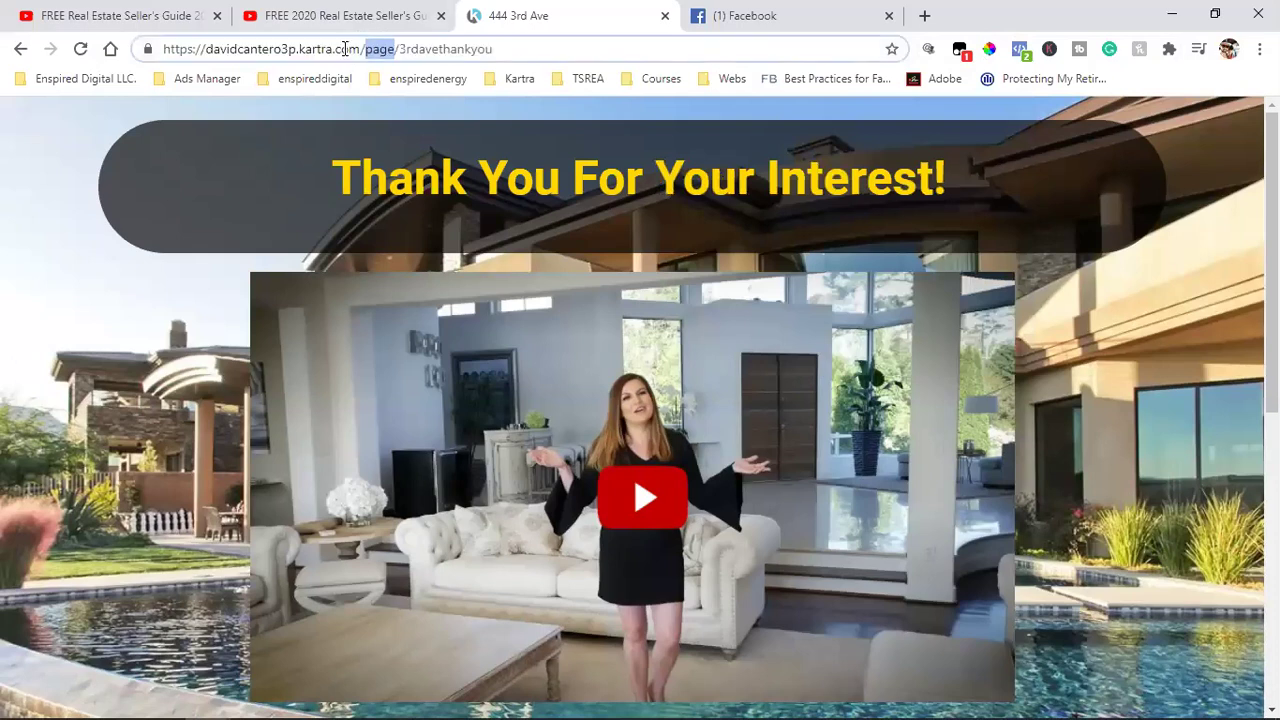
{"action": "right_click", "coordinate": [343, 49]}
{"action": "left_click", "coordinate": [399, 150]}
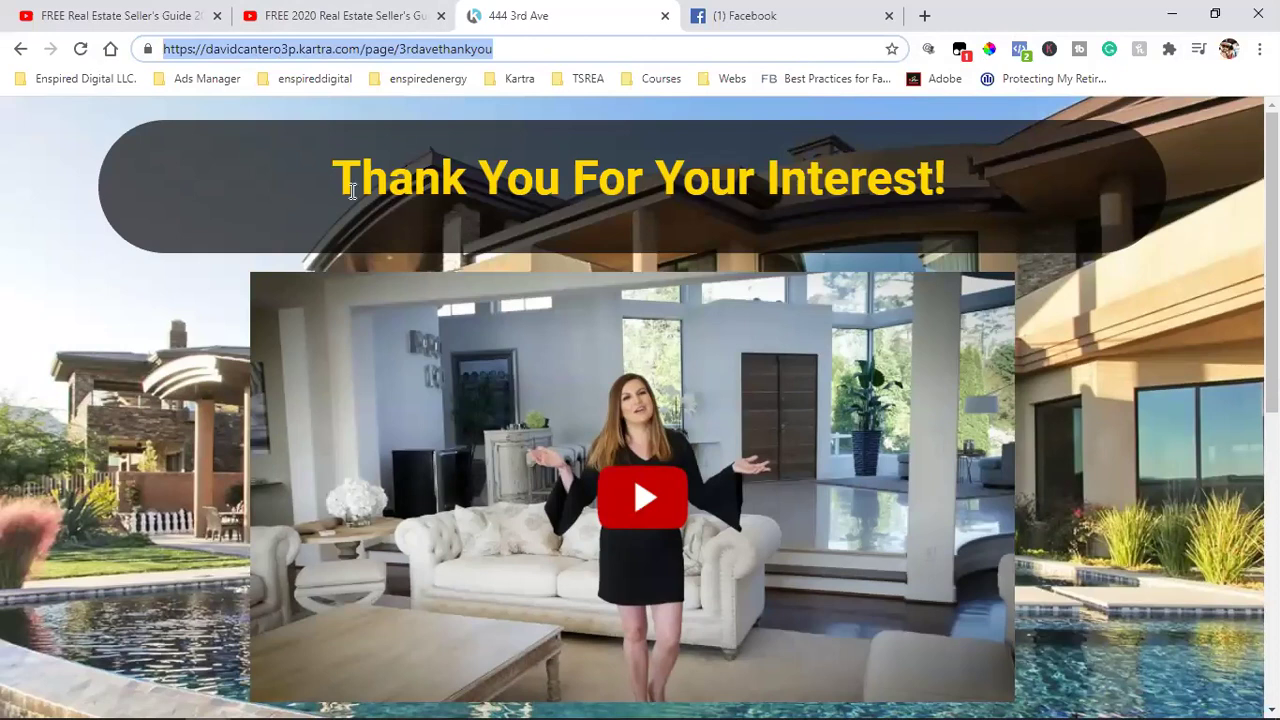
{"action": "left_click", "coordinate": [925, 15]}
{"action": "left_click", "coordinate": [600, 78]}
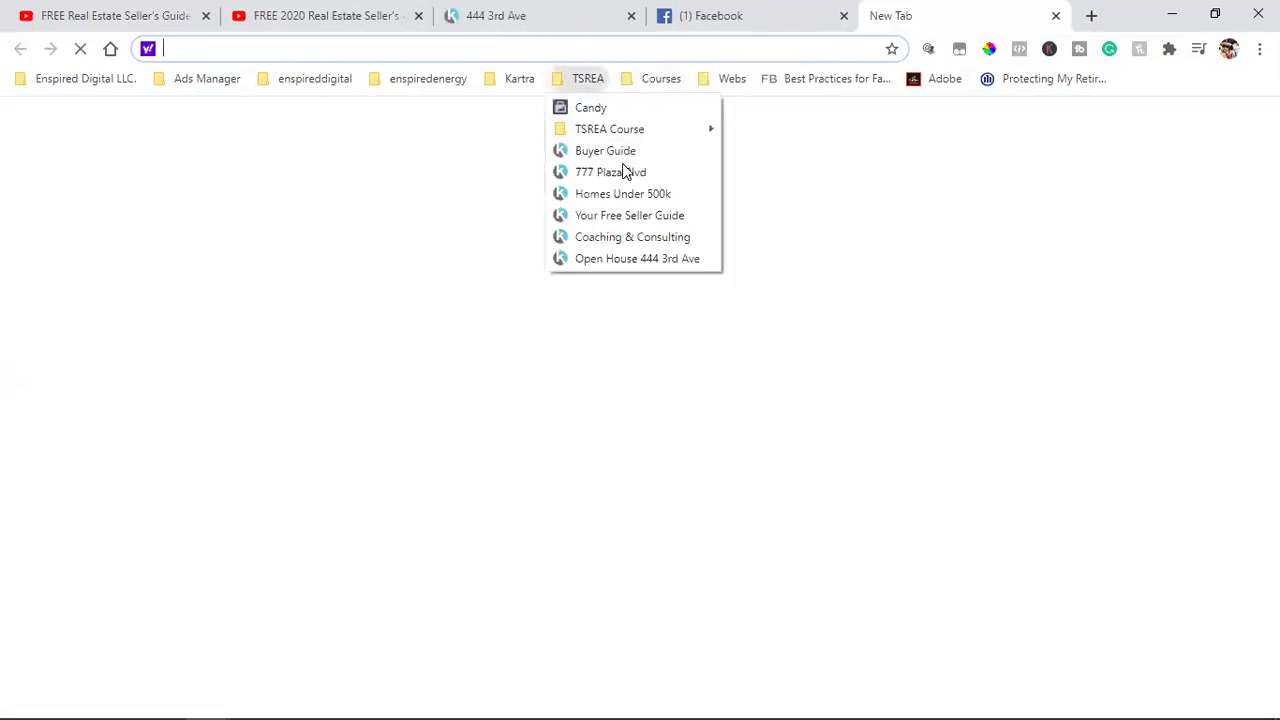
{"action": "left_click", "coordinate": [630, 259]}
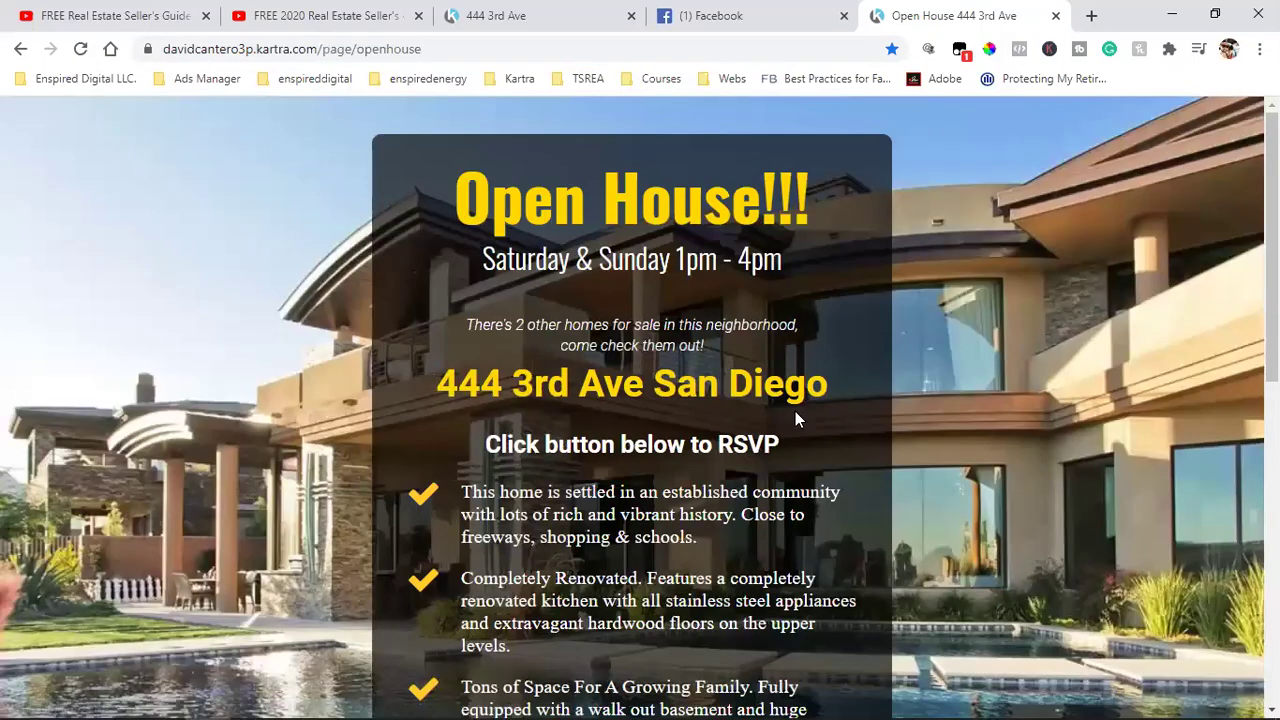
{"action": "left_click", "coordinate": [537, 12]}
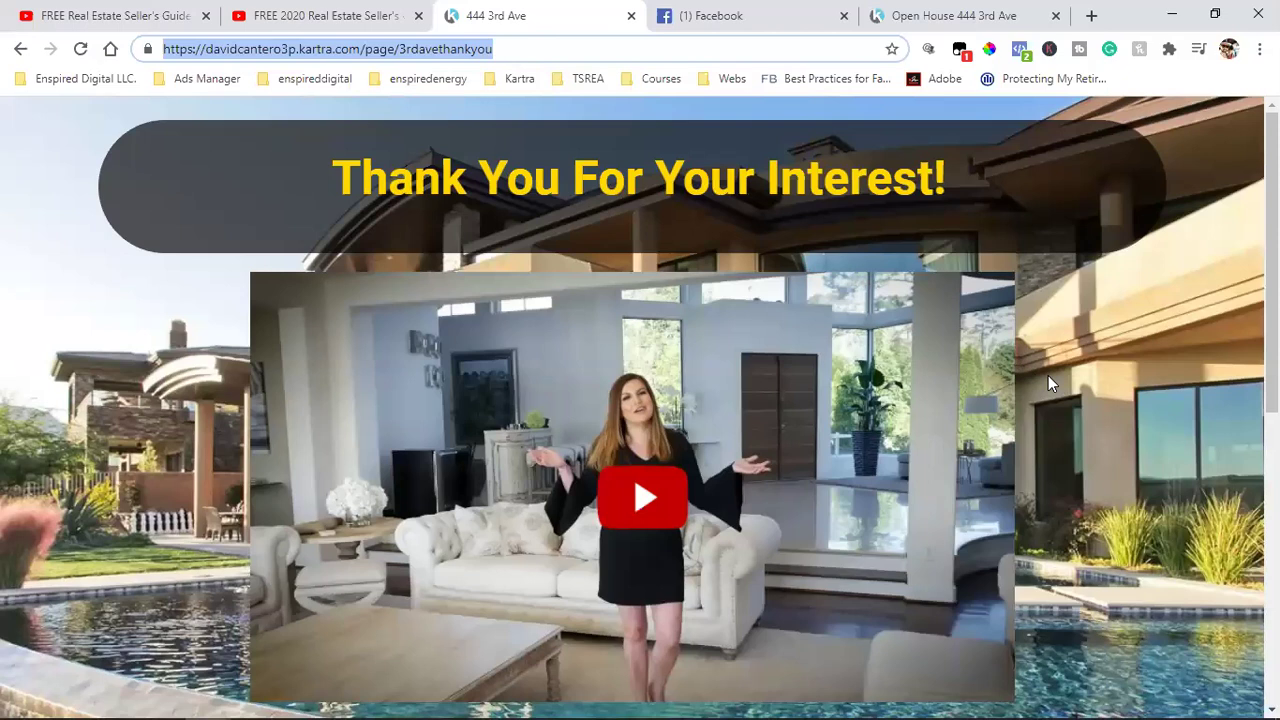
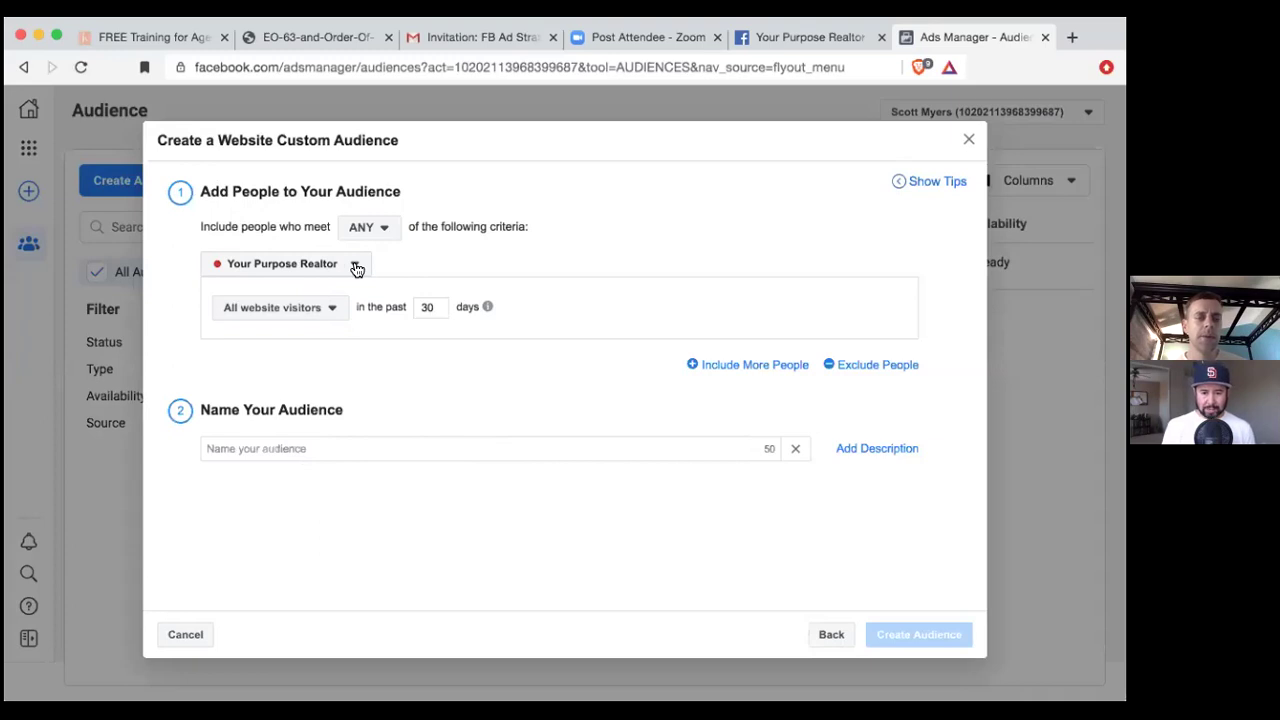
Cancel the unfinished website custom audience, leaving only the 15-second video viewer audience
{"action": "left_click", "coordinate": [208, 634]}
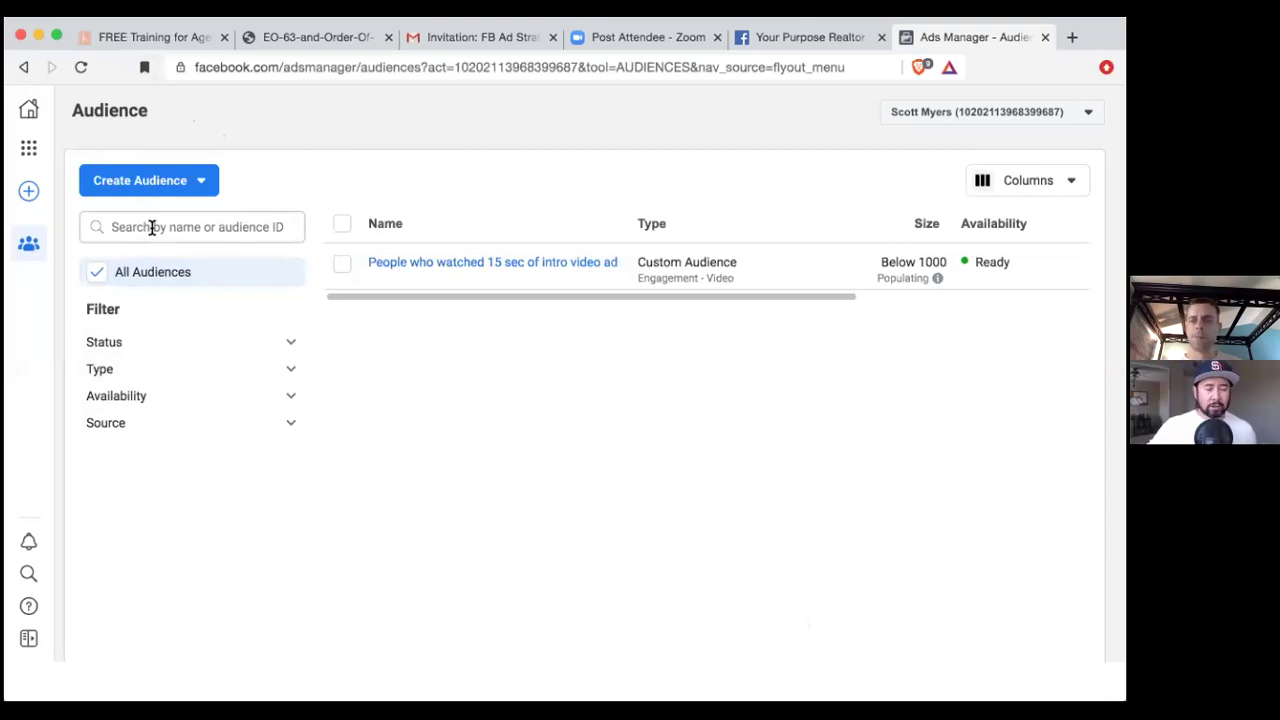
{"action": "mouse_move", "coordinate": [37, 369]}
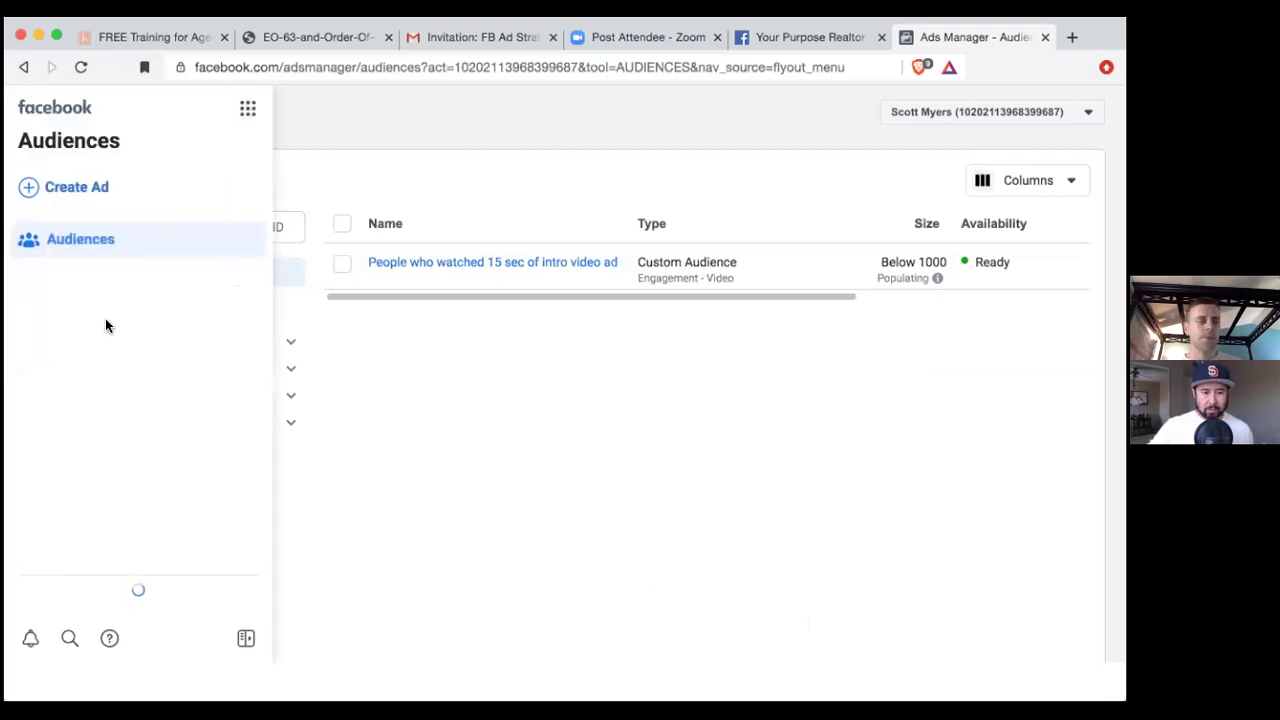
Go to Events Manager from the Business Tools menu to view the Your Purpose Realtor pixel
{"action": "left_click", "coordinate": [242, 116]}
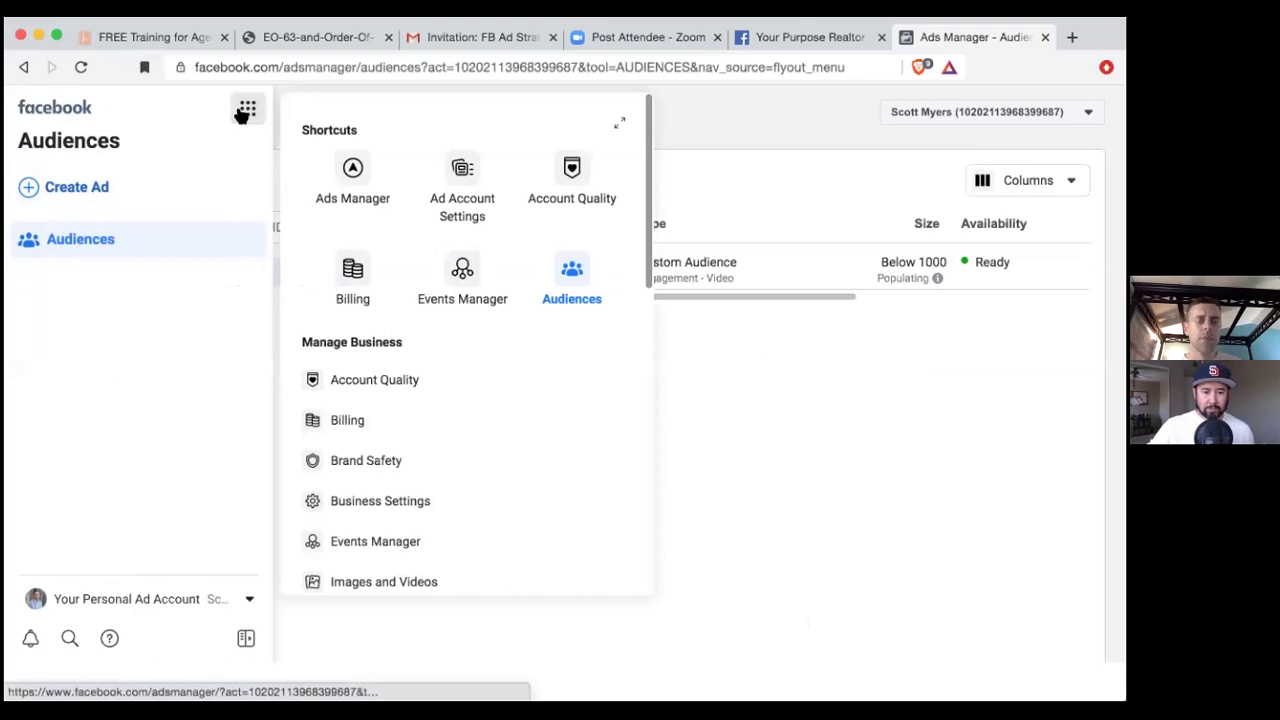
{"action": "left_click", "coordinate": [455, 272]}
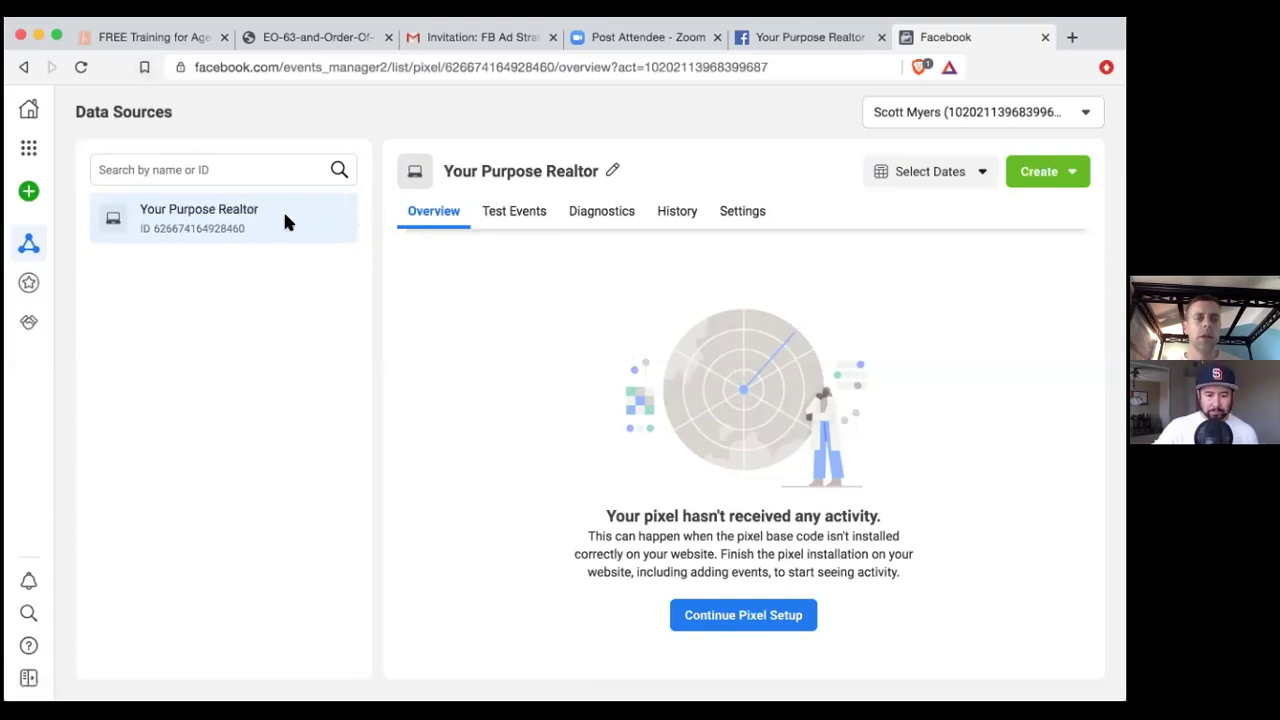
Continue pixel setup, copy the base code for manual installation, then go back to the install-method choice
{"action": "left_click", "coordinate": [734, 622]}
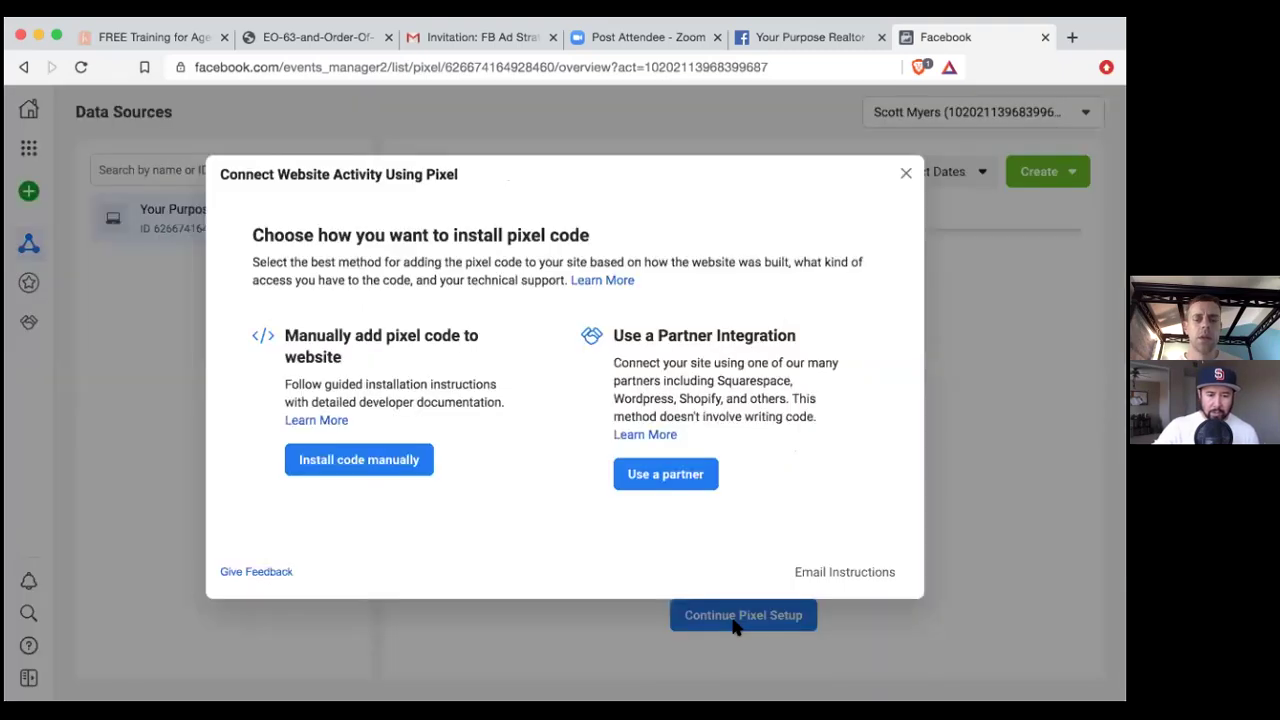
{"action": "left_click", "coordinate": [406, 462]}
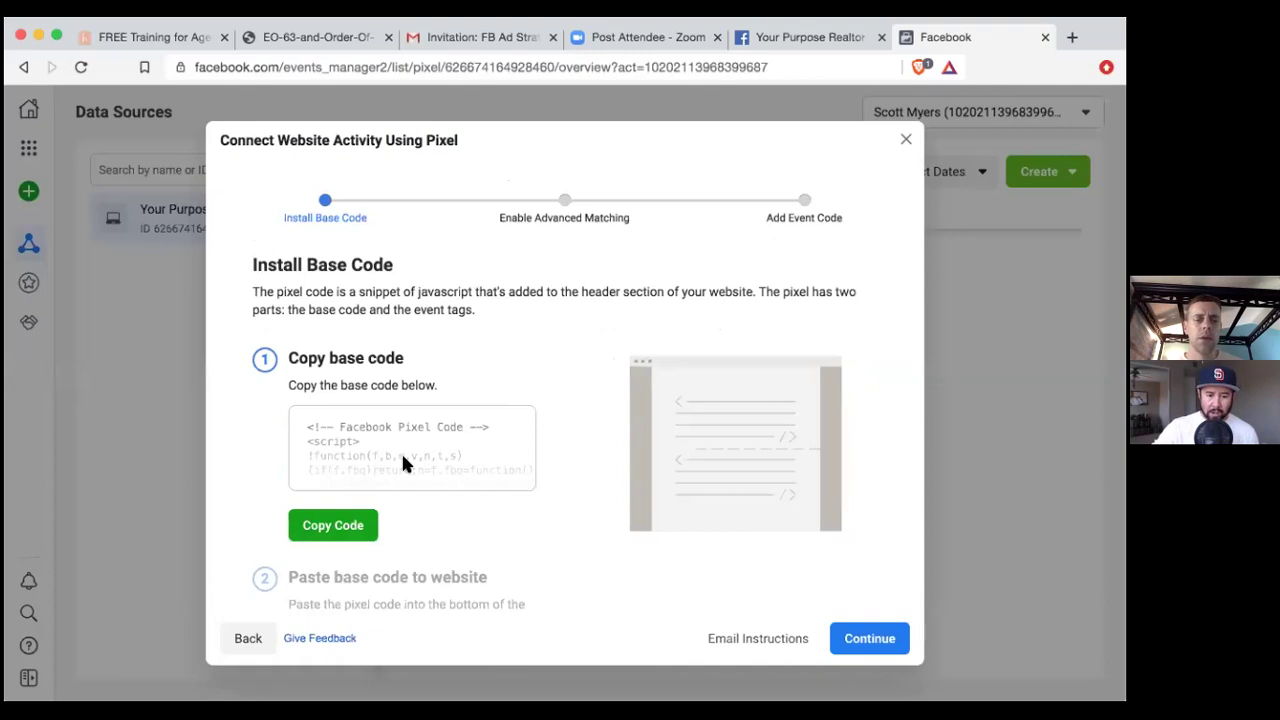
{"action": "left_click", "coordinate": [346, 525]}
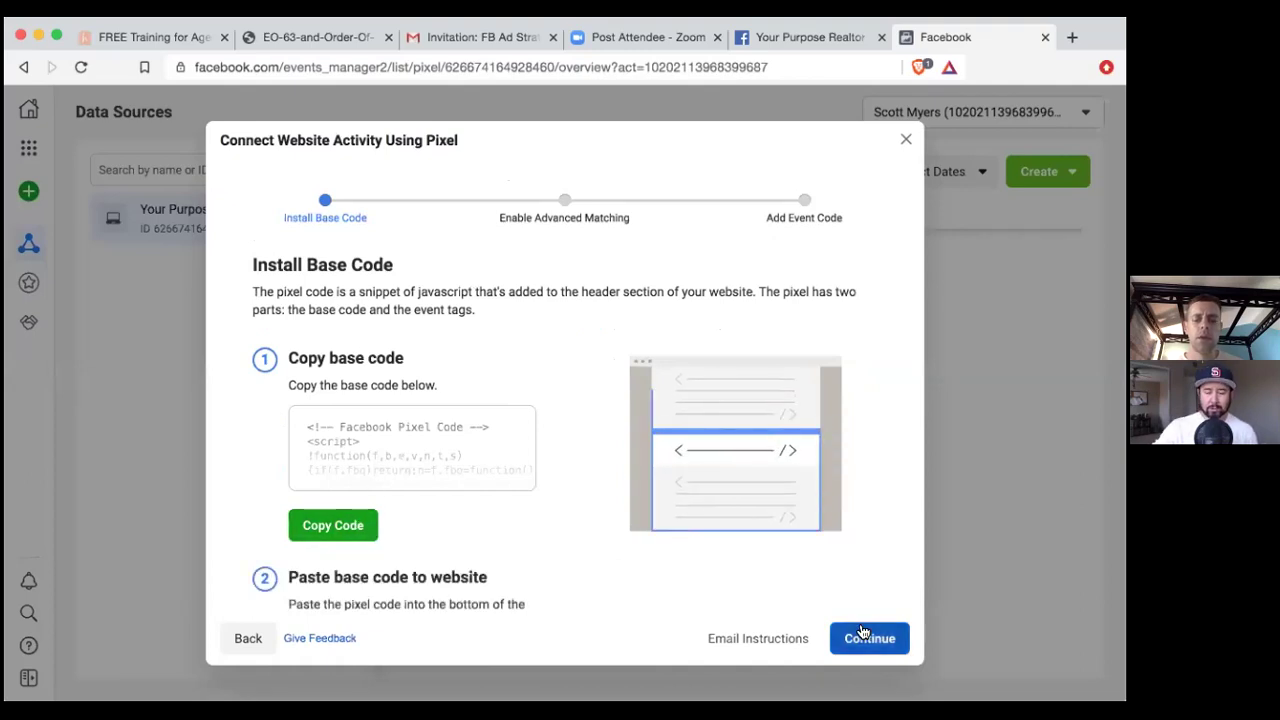
{"action": "left_click", "coordinate": [245, 637]}
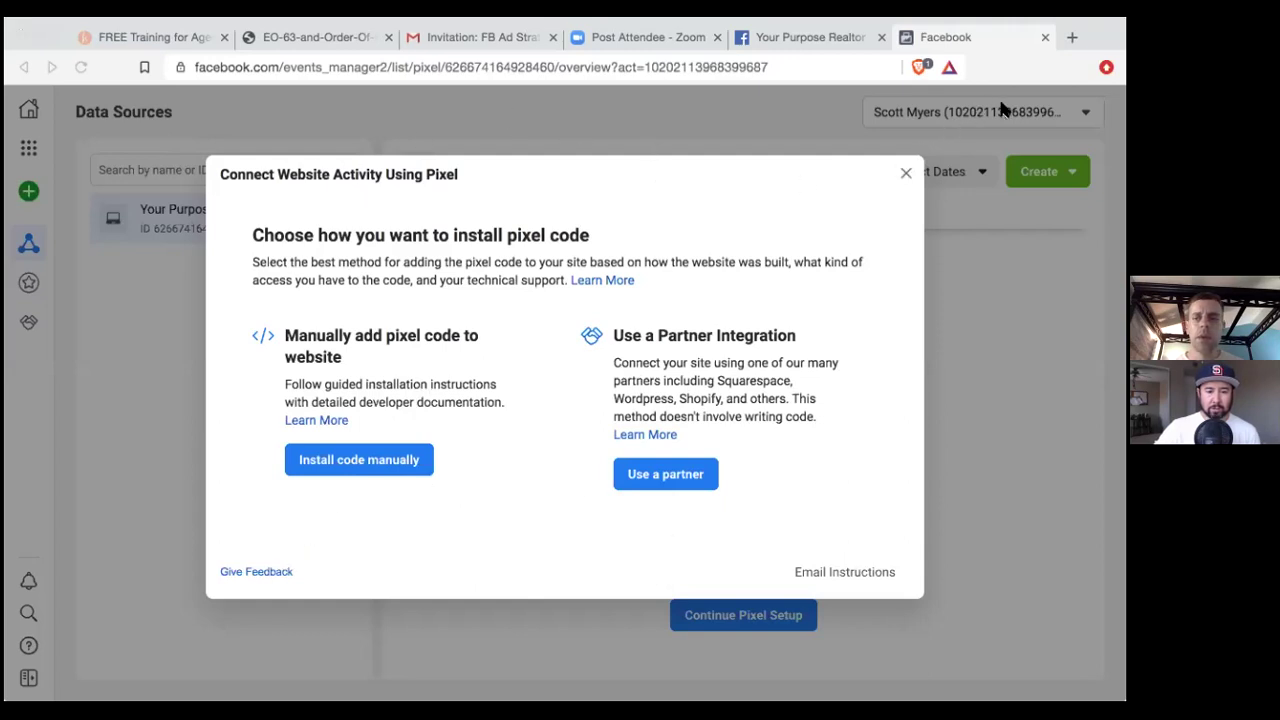
{"action": "left_click", "coordinate": [903, 175]}
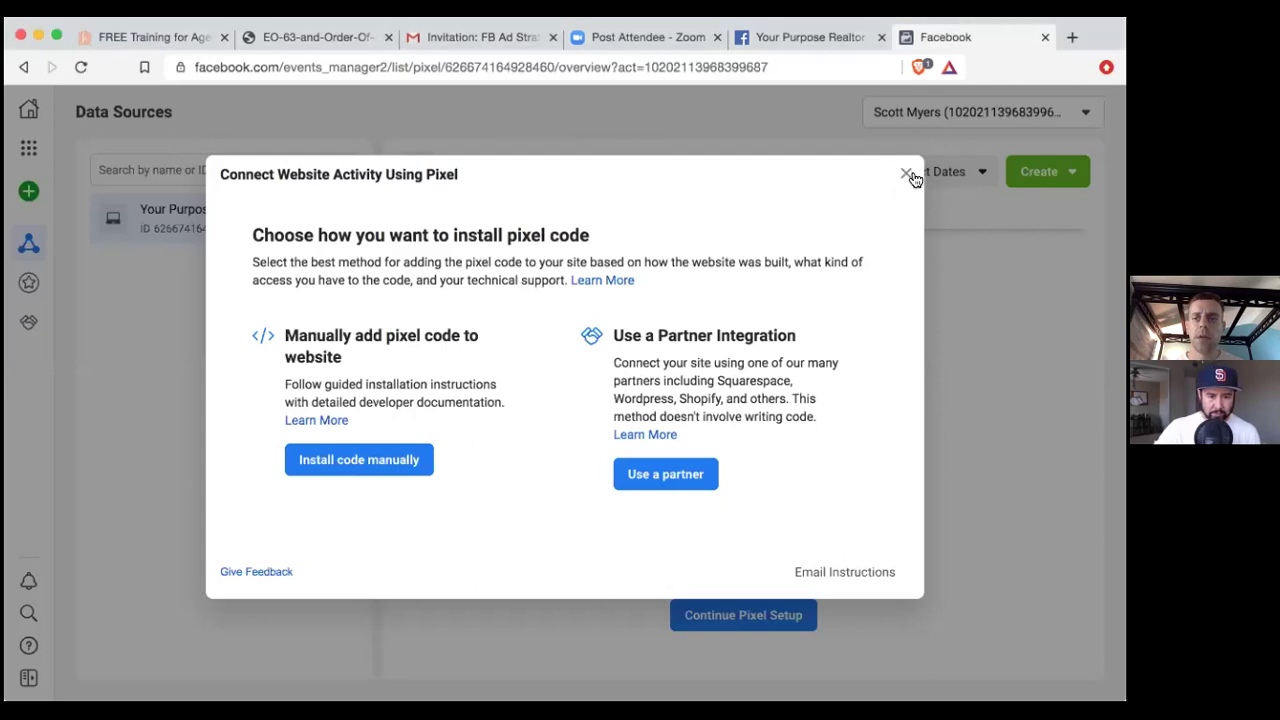
Close the pixel installation dialog
{"action": "left_click", "coordinate": [906, 172]}
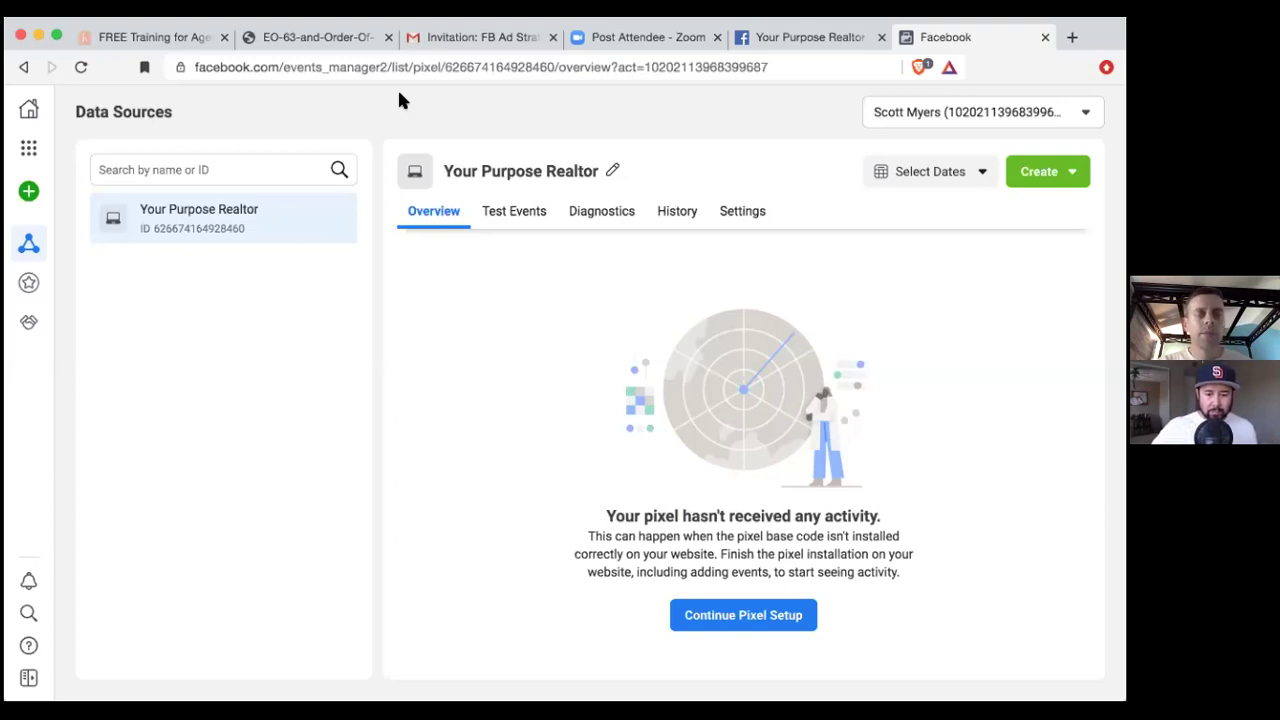
Browse the full Business Tools list, then expand the Events Manager sections navigation
{"action": "left_click", "coordinate": [22, 146]}
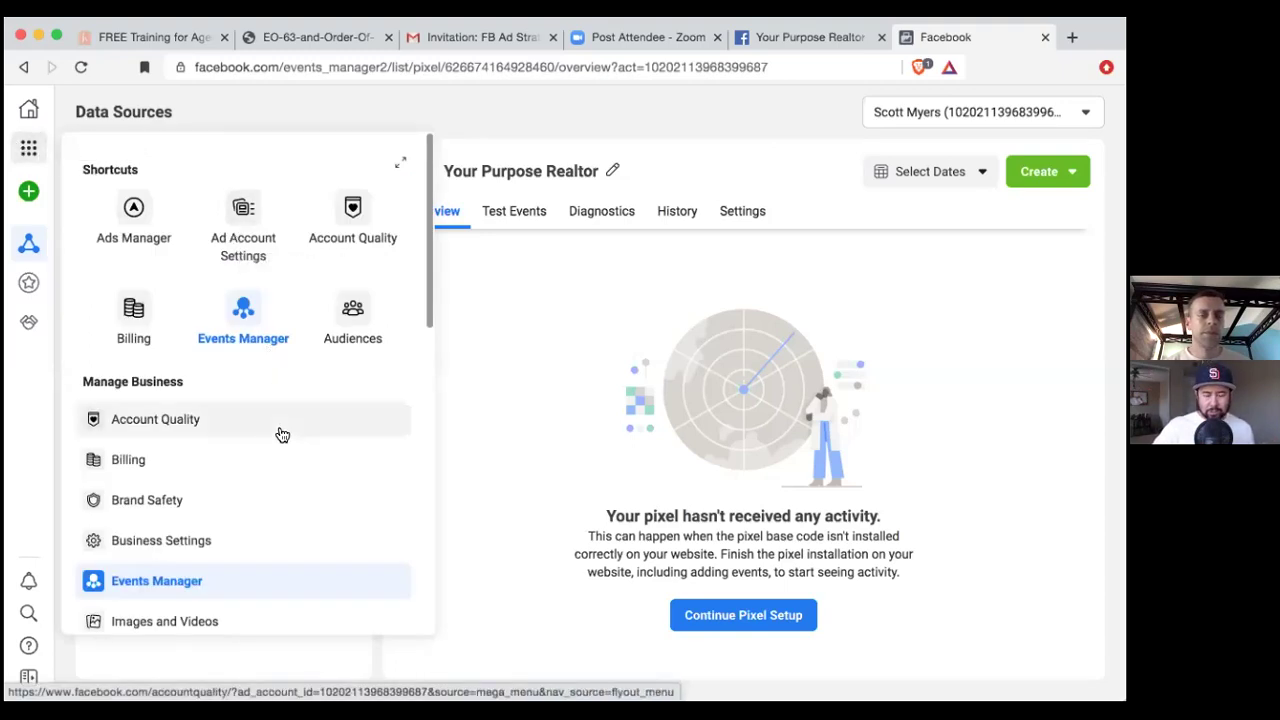
{"action": "scroll", "coordinate": [203, 528], "scroll_direction": "down", "scroll_amount": 5}
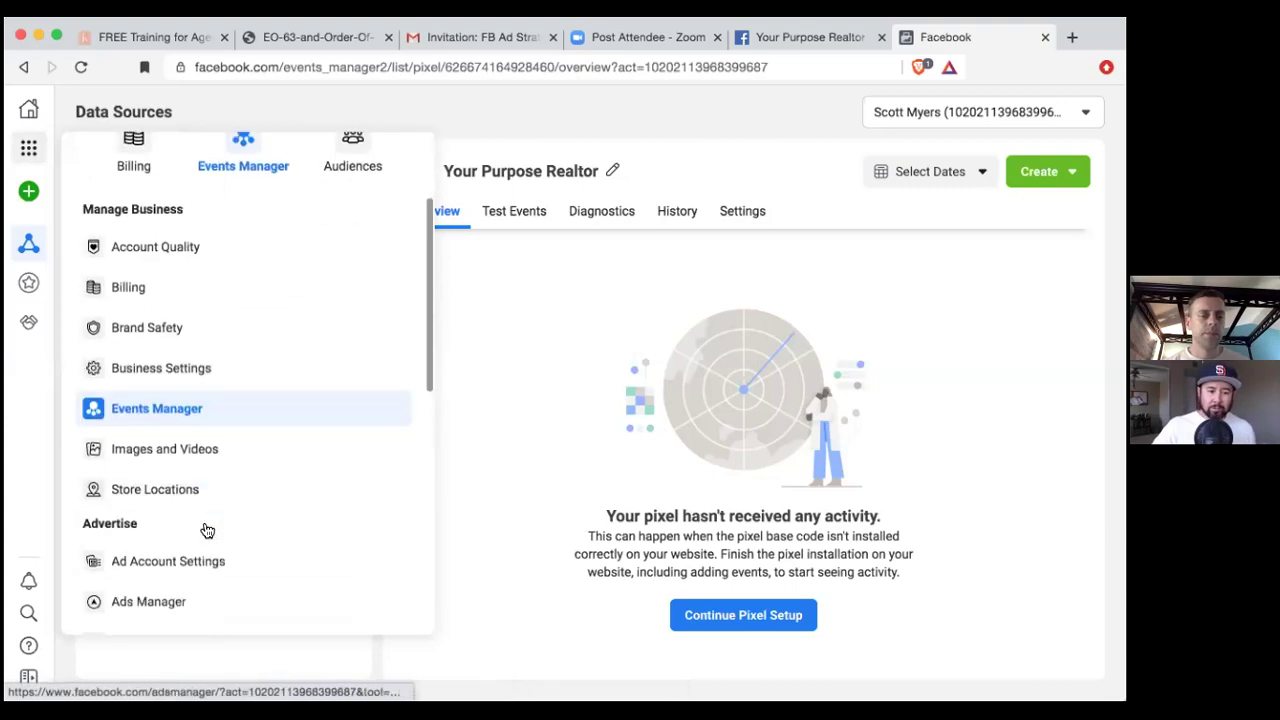
{"action": "scroll", "coordinate": [207, 530], "scroll_direction": "down", "scroll_amount": 9}
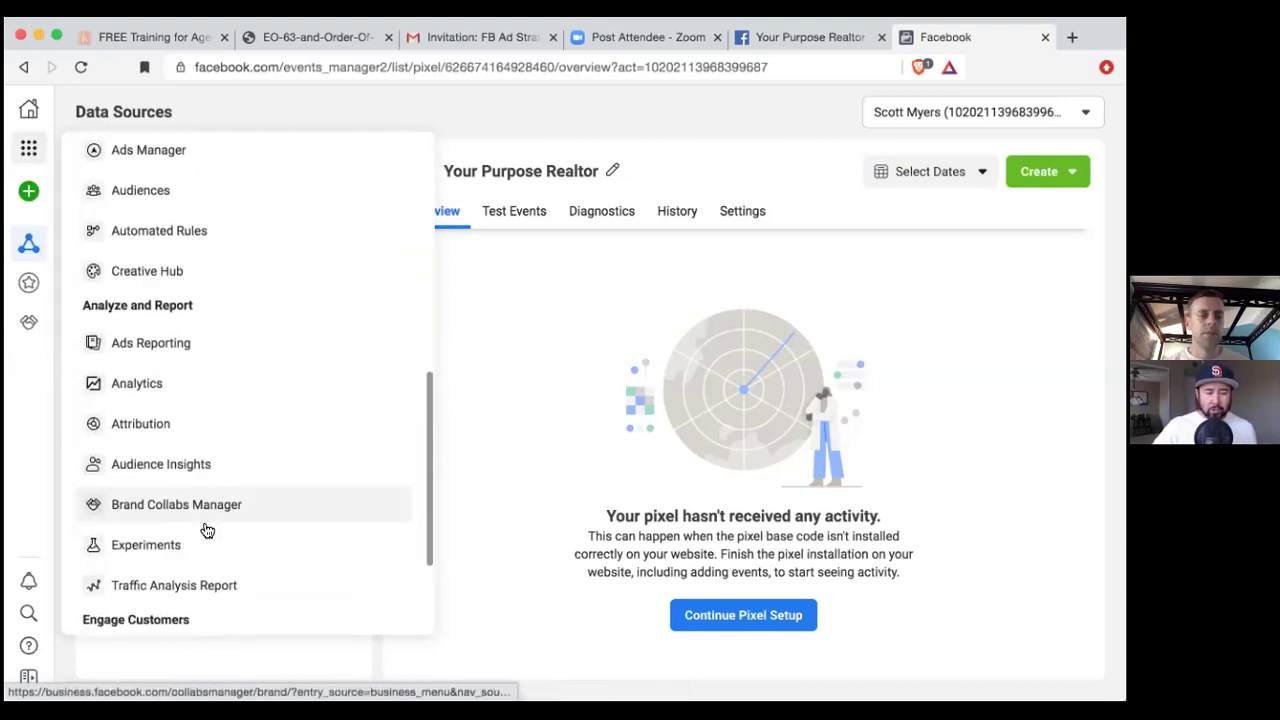
{"action": "scroll", "coordinate": [207, 530], "scroll_direction": "up", "scroll_amount": 14}
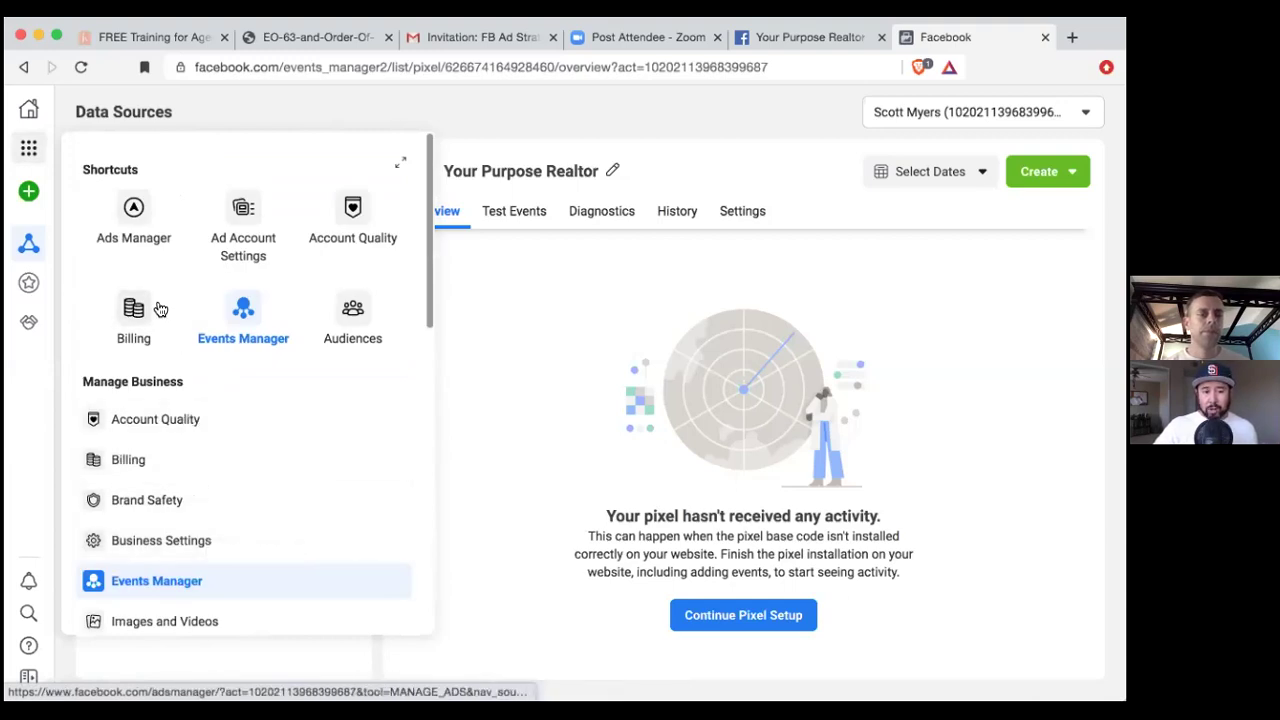
{"action": "left_click", "coordinate": [29, 246]}
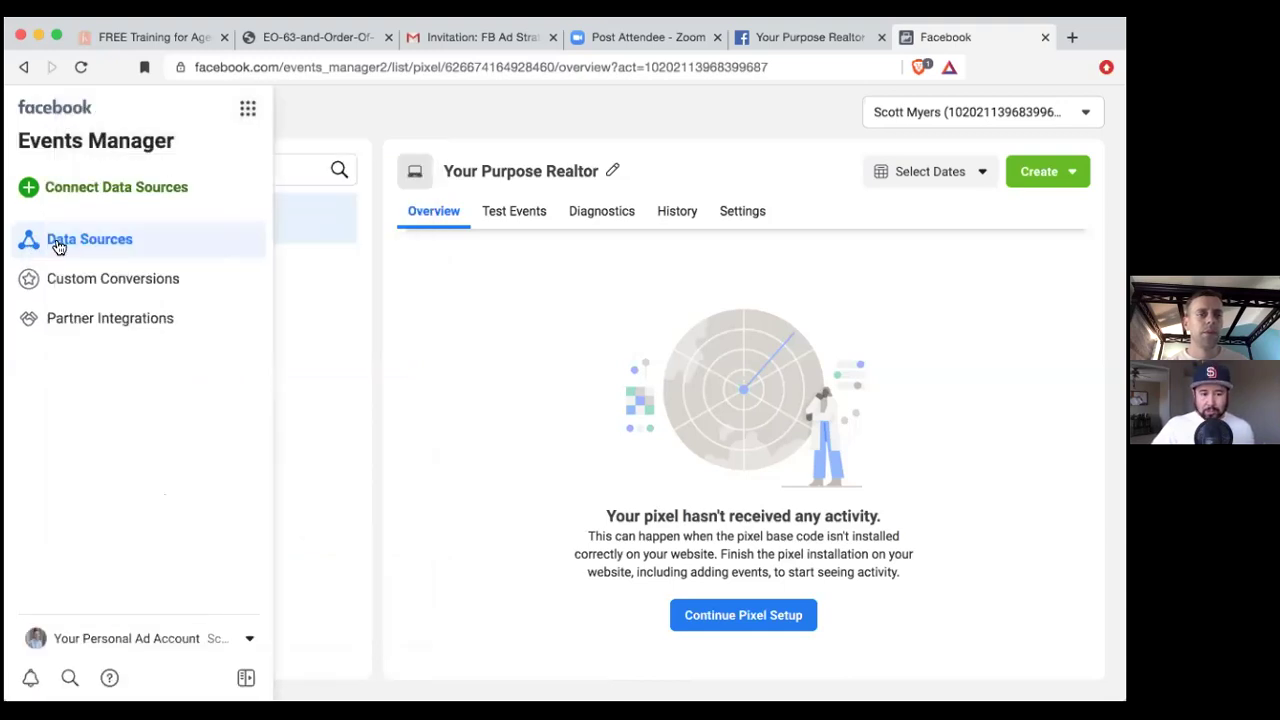
Go to the Custom Conversions page, which has no conversions yet
{"action": "left_click", "coordinate": [79, 285]}
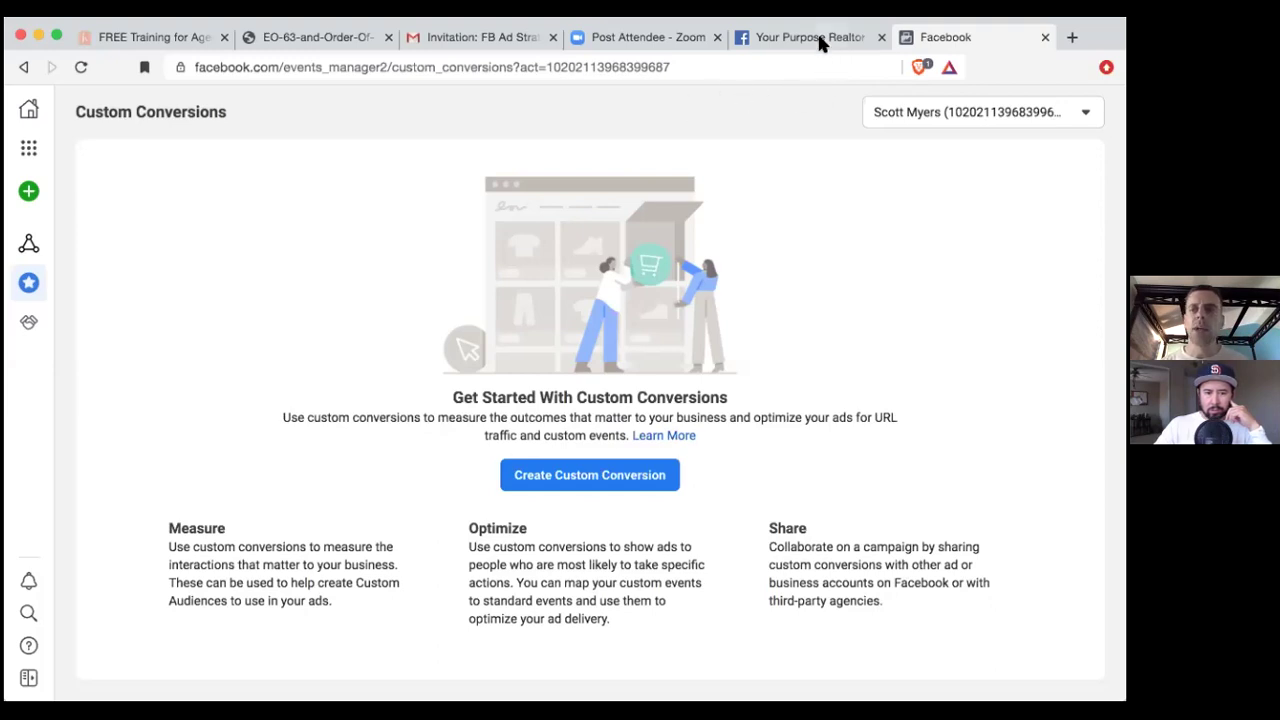
Switch back to the Facebook business tools tab and bring up the shortcuts list
{"action": "left_click", "coordinate": [815, 37]}
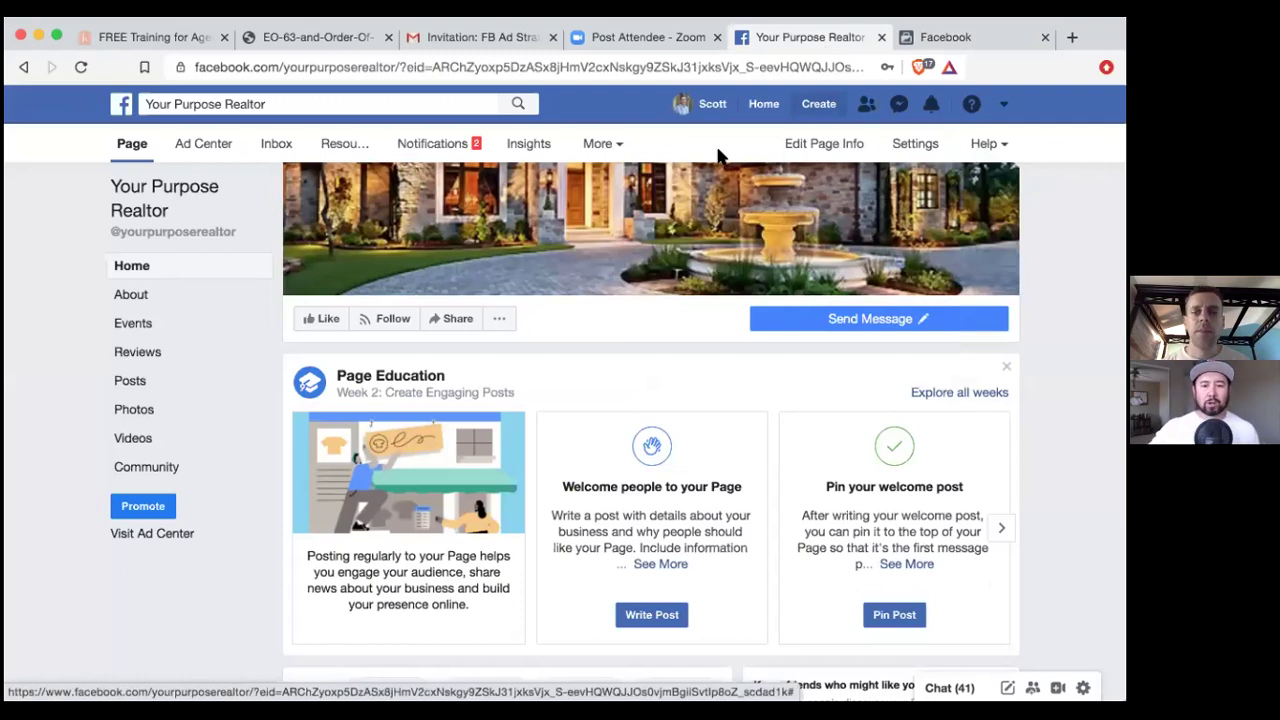
{"action": "left_click", "coordinate": [937, 40]}
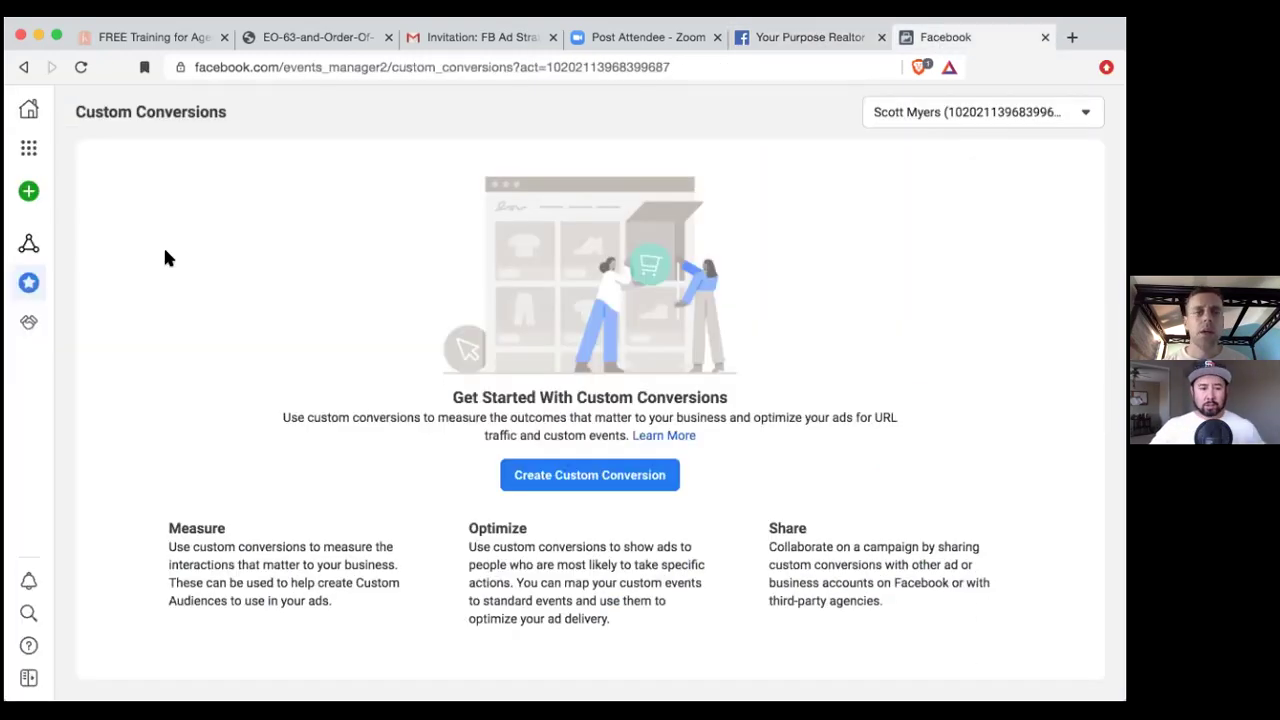
{"action": "left_click", "coordinate": [28, 150]}
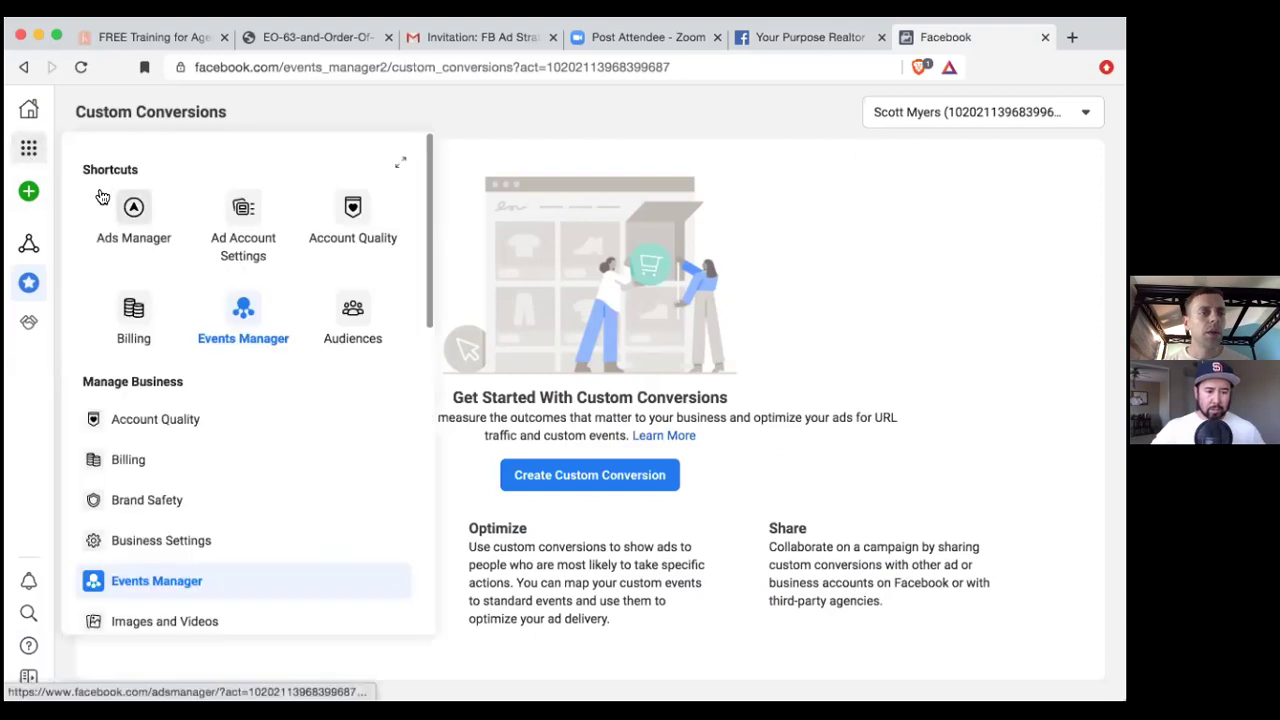
Go to Ads Manager and review the two pending draft ad deletions via Review and Publish (2)
{"action": "left_click", "coordinate": [127, 207]}
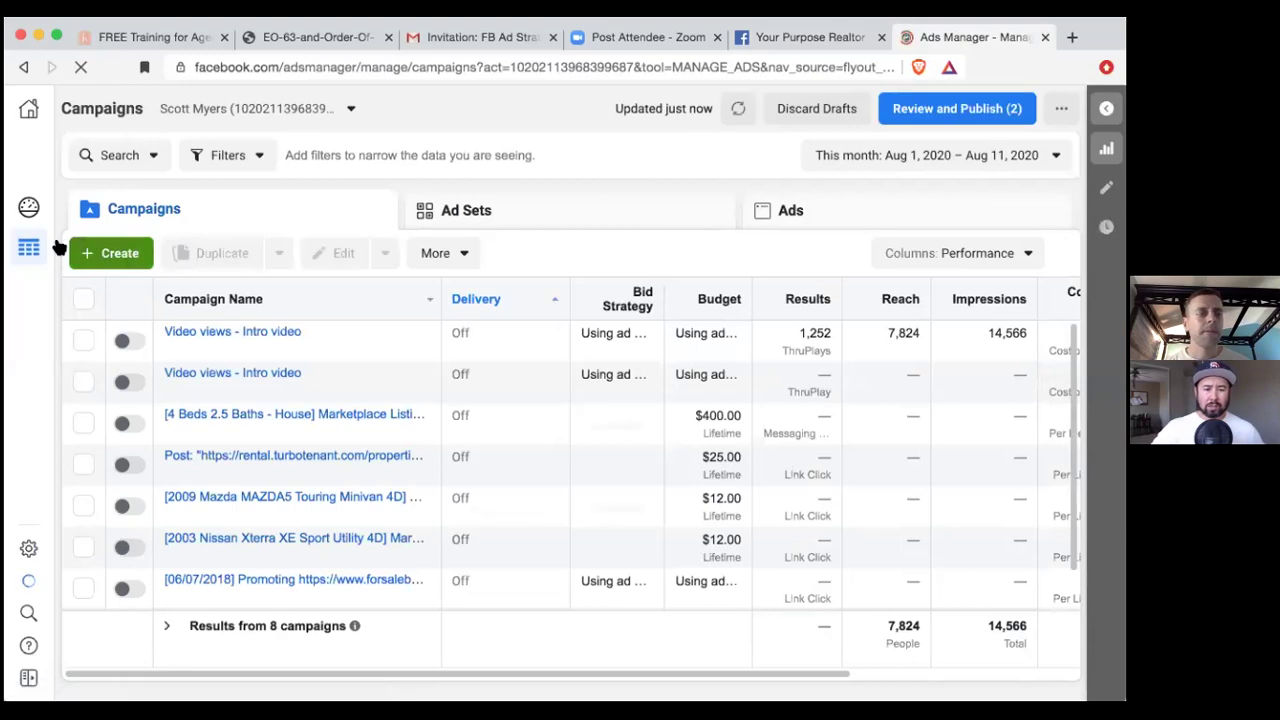
{"action": "left_click", "coordinate": [935, 110]}
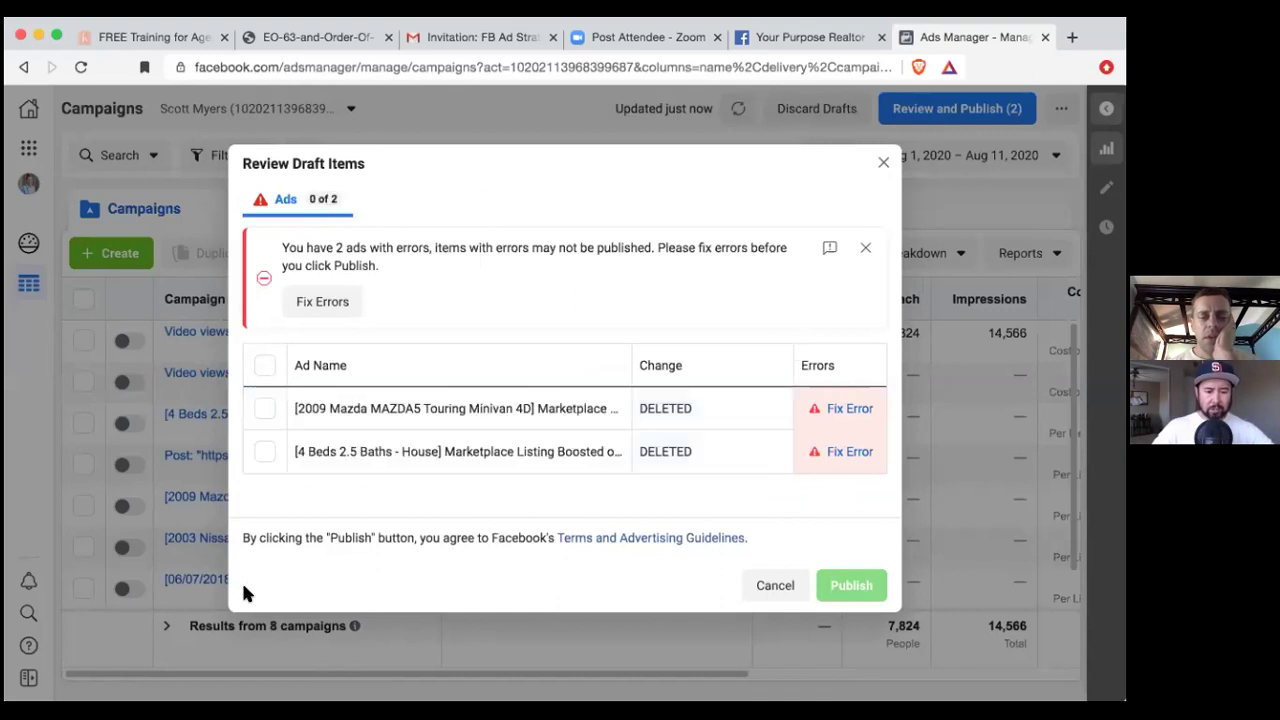
Select both Marketplace ad deletions, allow items with errors, and publish them
{"action": "left_click", "coordinate": [264, 366]}
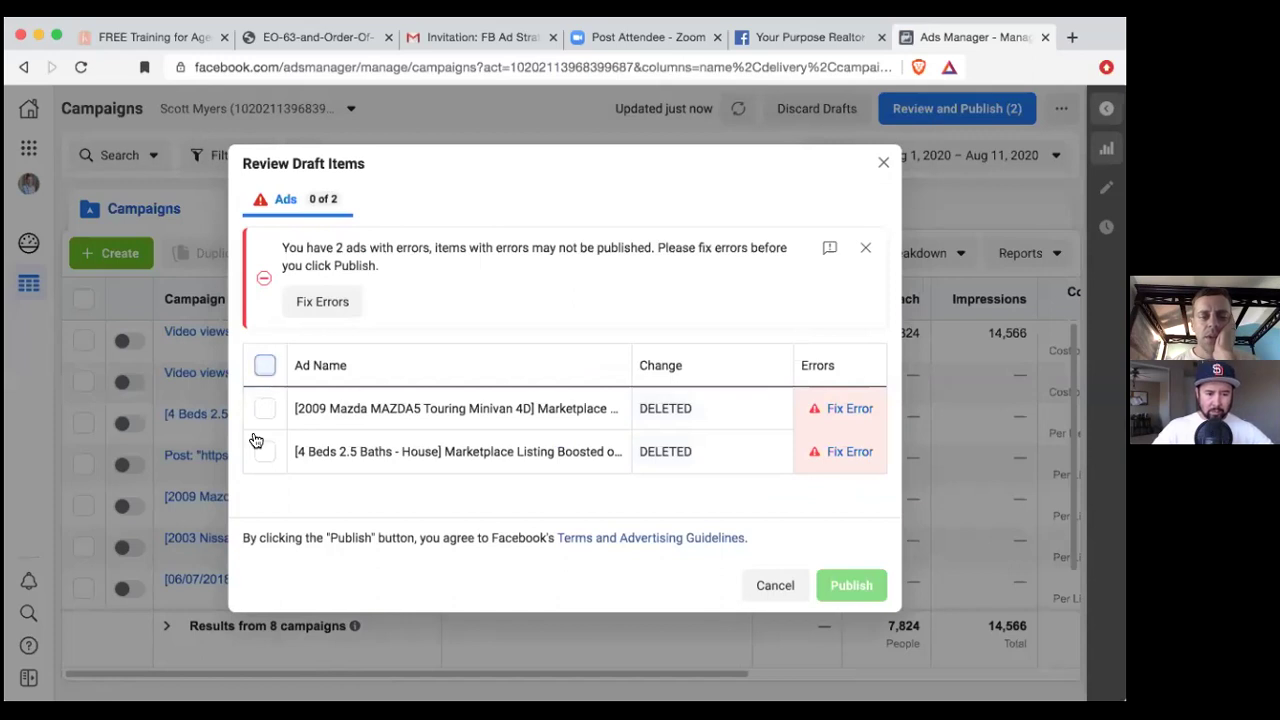
{"action": "left_click", "coordinate": [264, 592]}
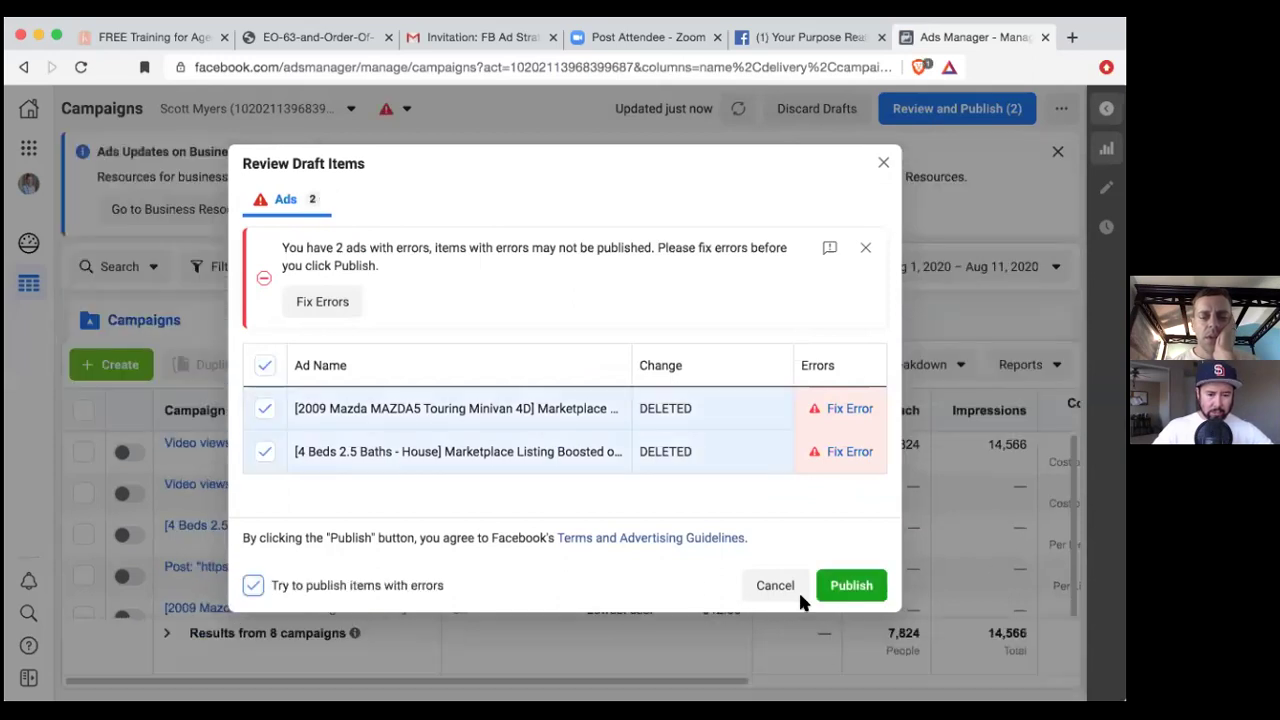
{"action": "left_click", "coordinate": [851, 585]}
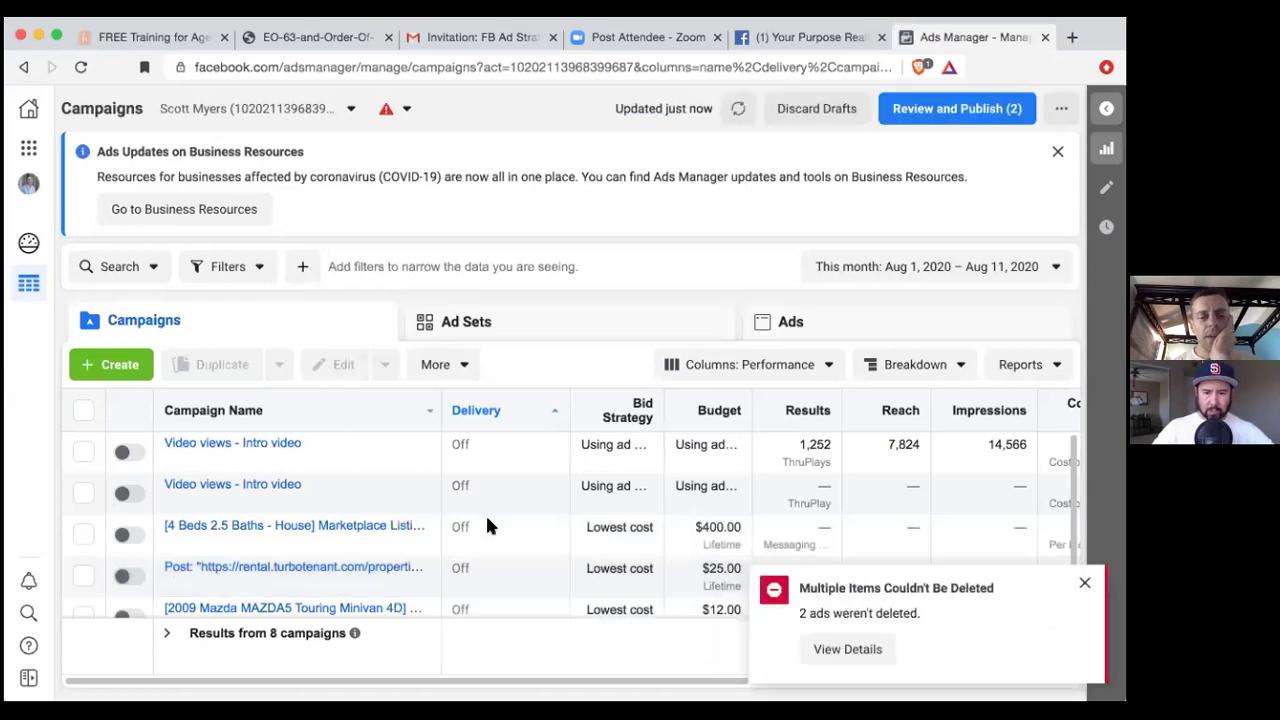
{"action": "mouse_move", "coordinate": [488, 526]}
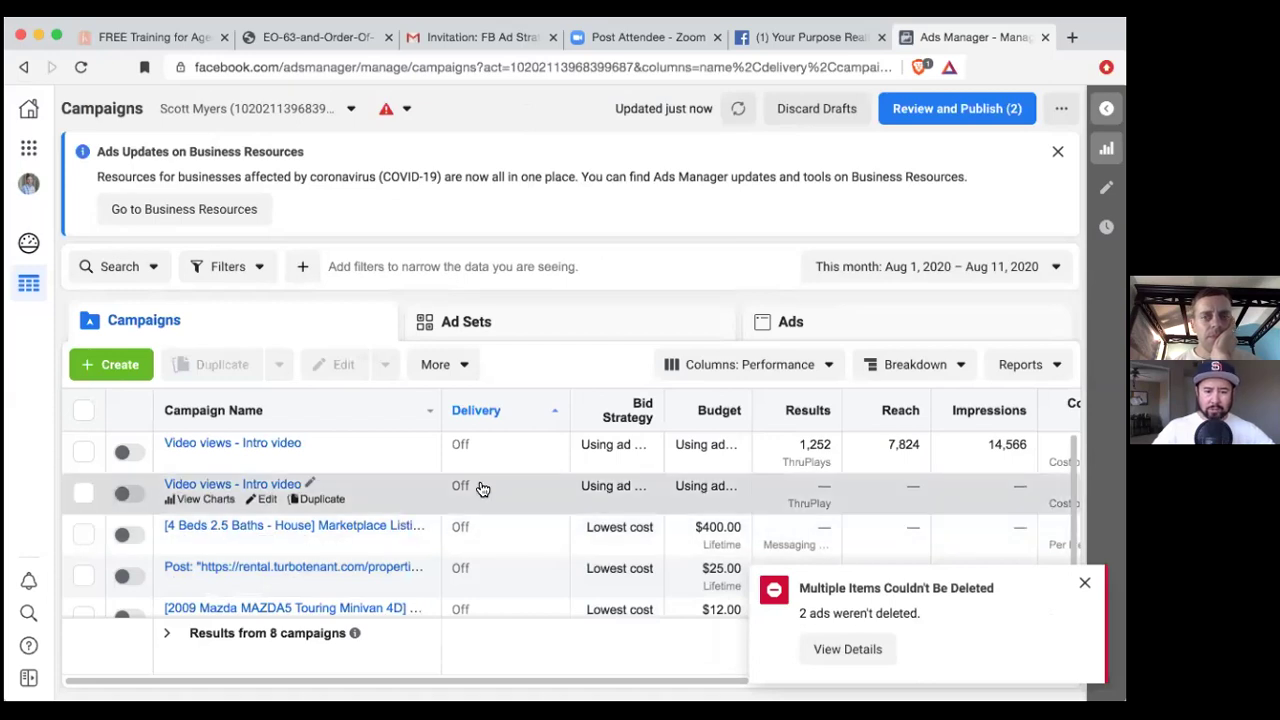
Discard all unpublished drafts, check why the 2 ads failed, and refresh the campaign list
{"action": "left_click", "coordinate": [812, 110]}
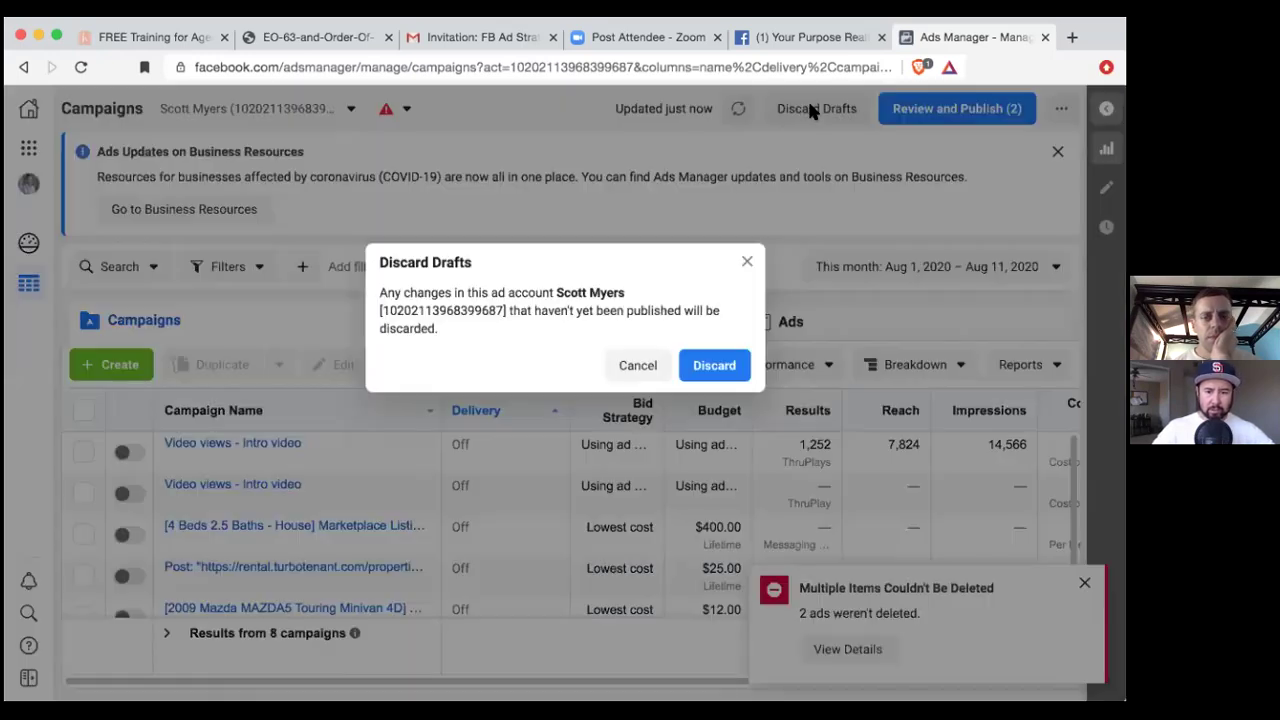
{"action": "left_click", "coordinate": [712, 366]}
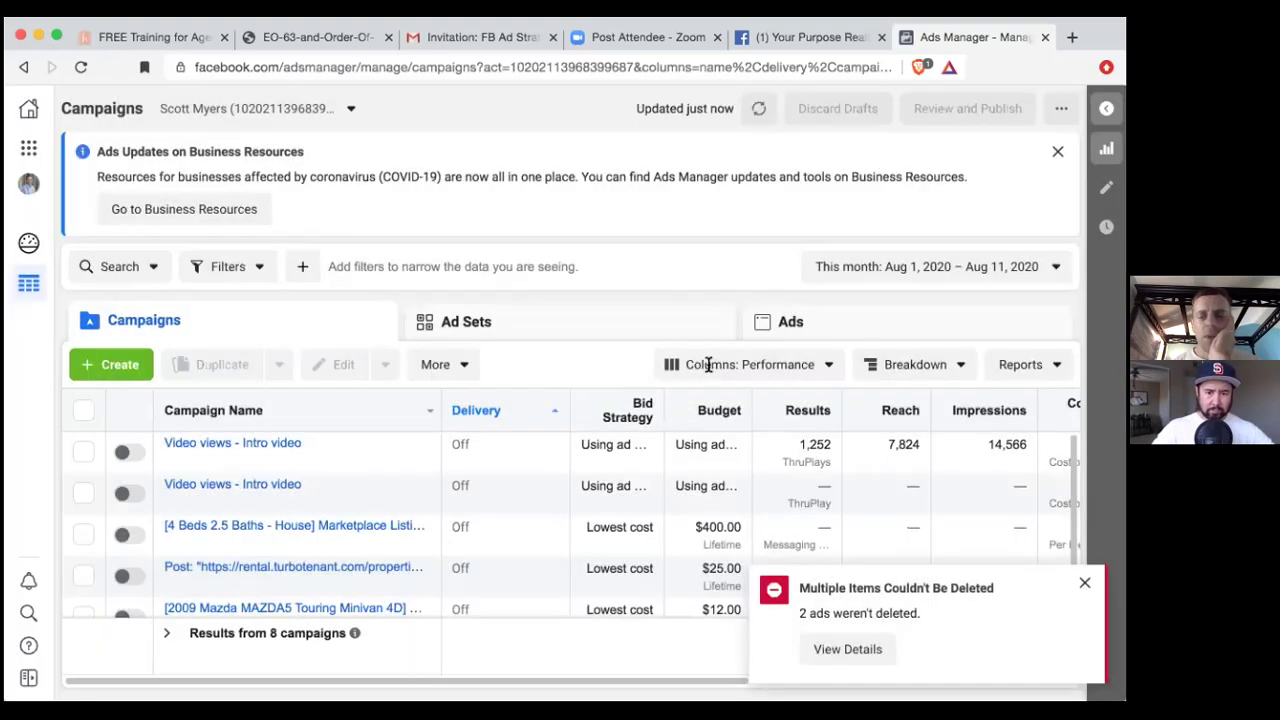
{"action": "left_click", "coordinate": [843, 655]}
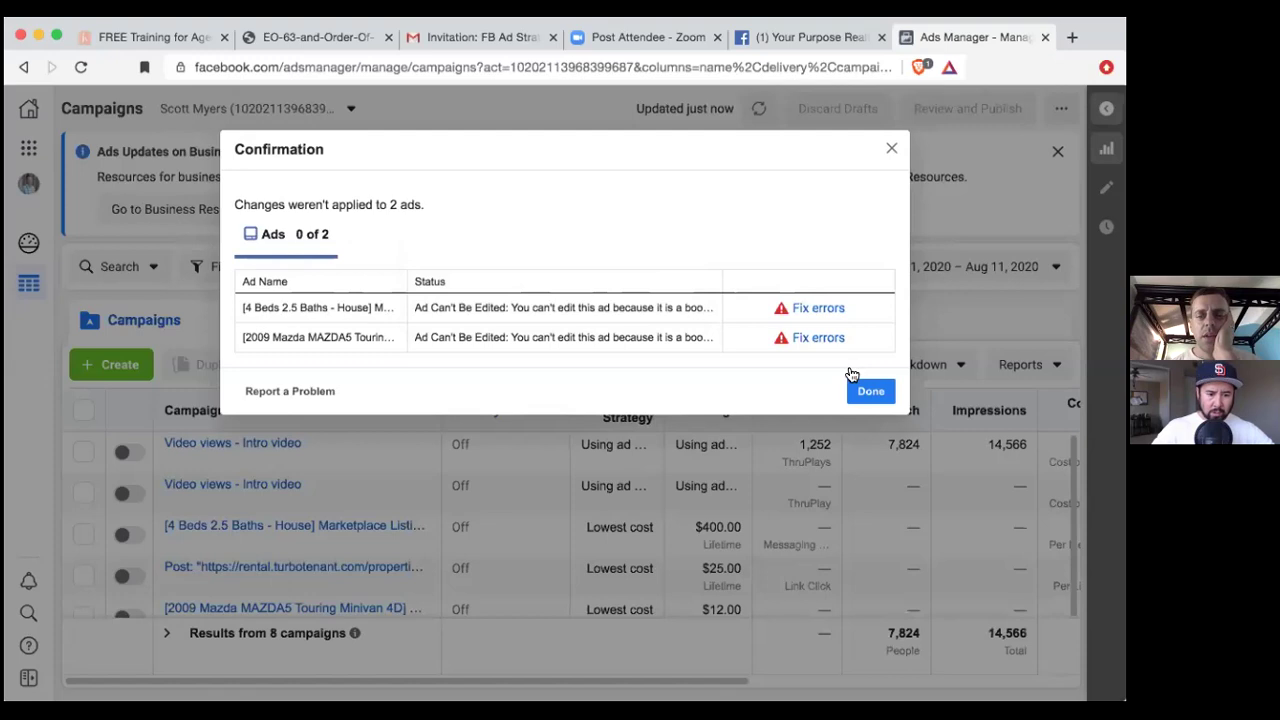
{"action": "left_click", "coordinate": [860, 391]}
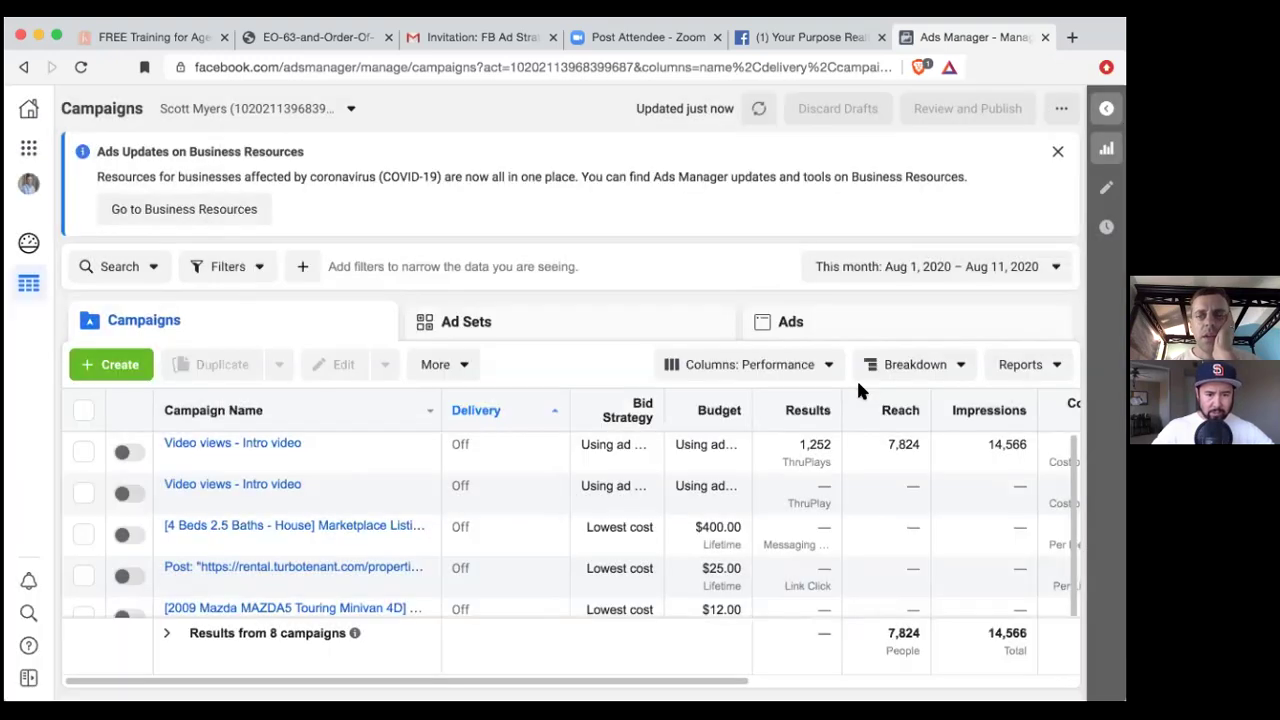
{"action": "left_click", "coordinate": [762, 108]}
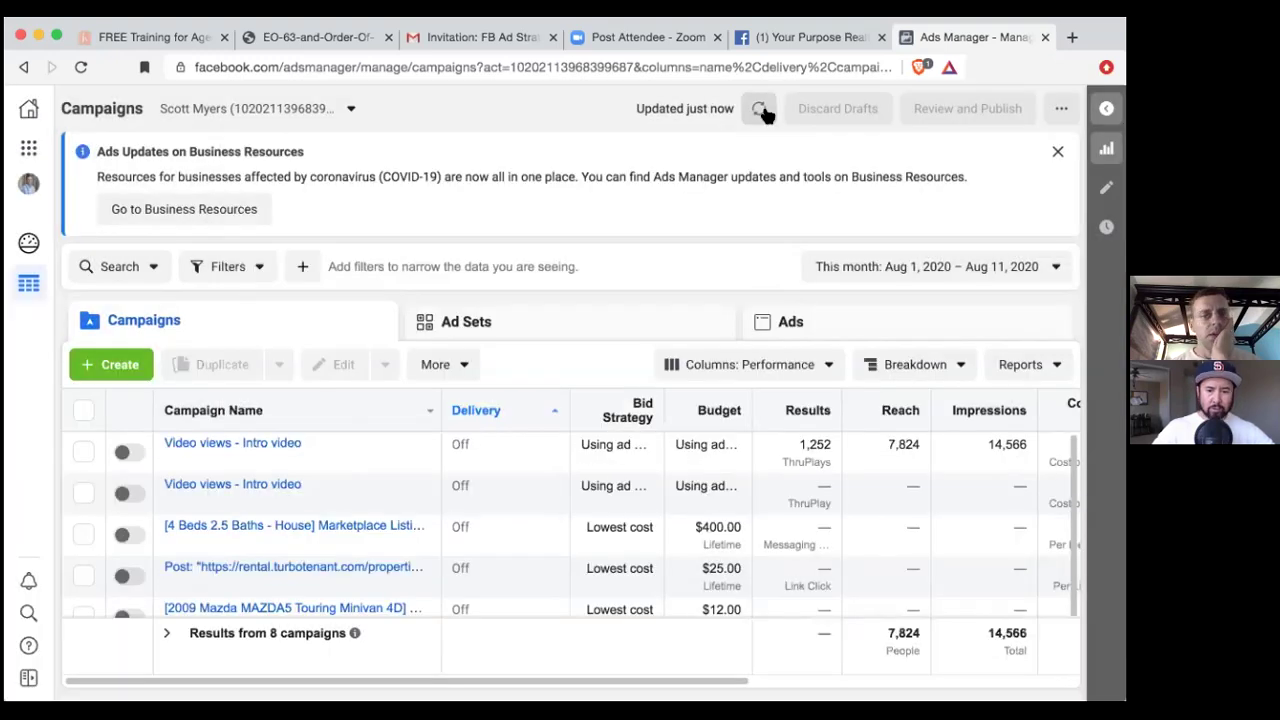
{"action": "left_click", "coordinate": [762, 108]}
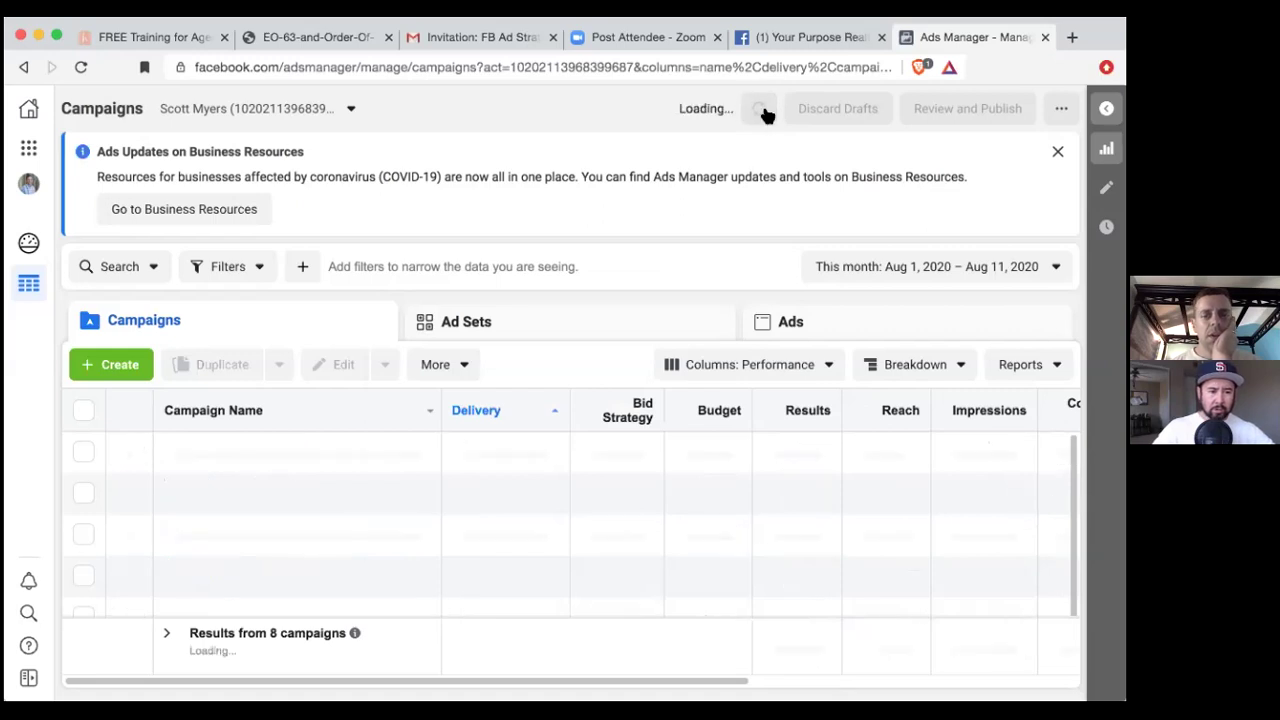
In the Ads view, turn off the house listing and 2009 Mazda ads, then select the Mazda ad
{"action": "left_click", "coordinate": [538, 318]}
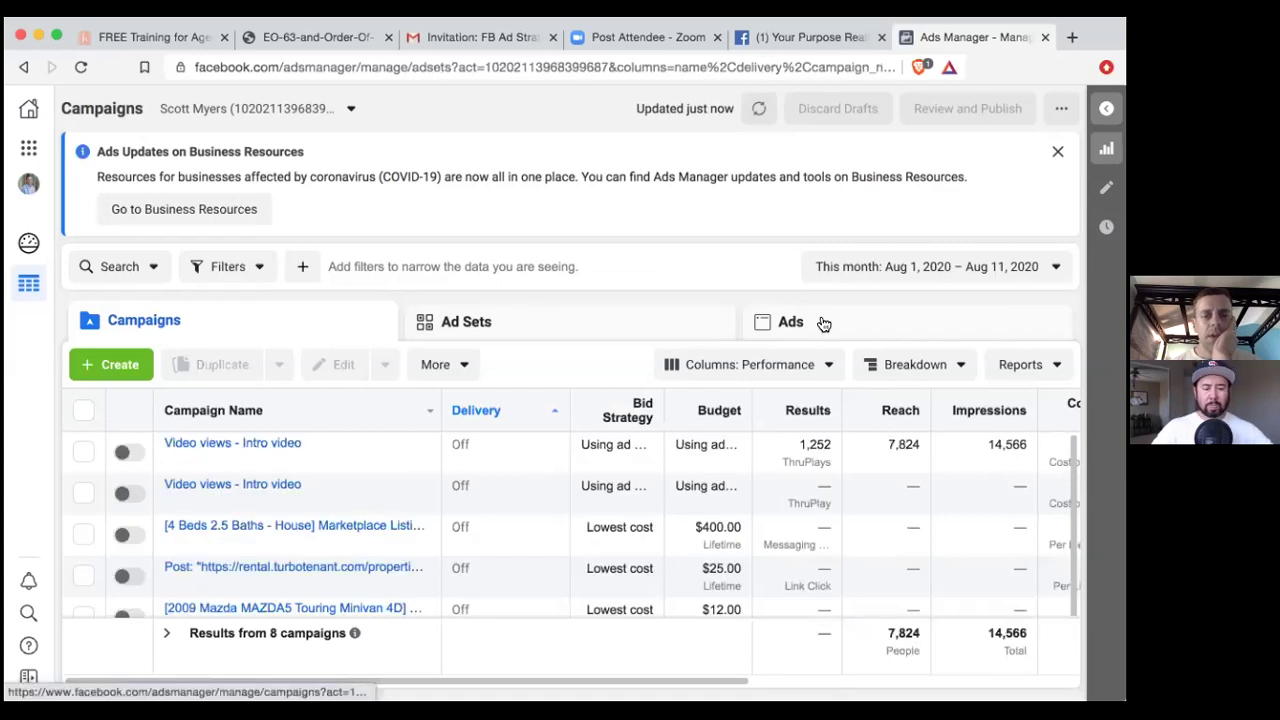
{"action": "left_click", "coordinate": [851, 326]}
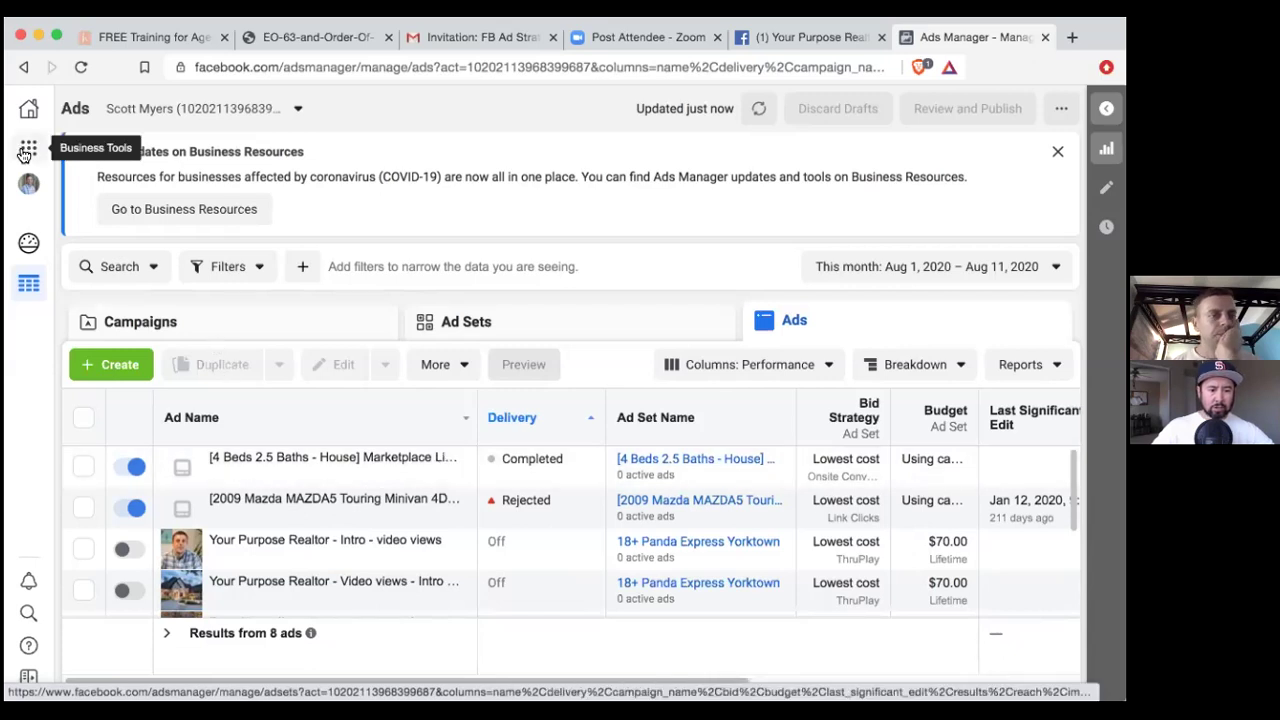
{"action": "left_click", "coordinate": [133, 467]}
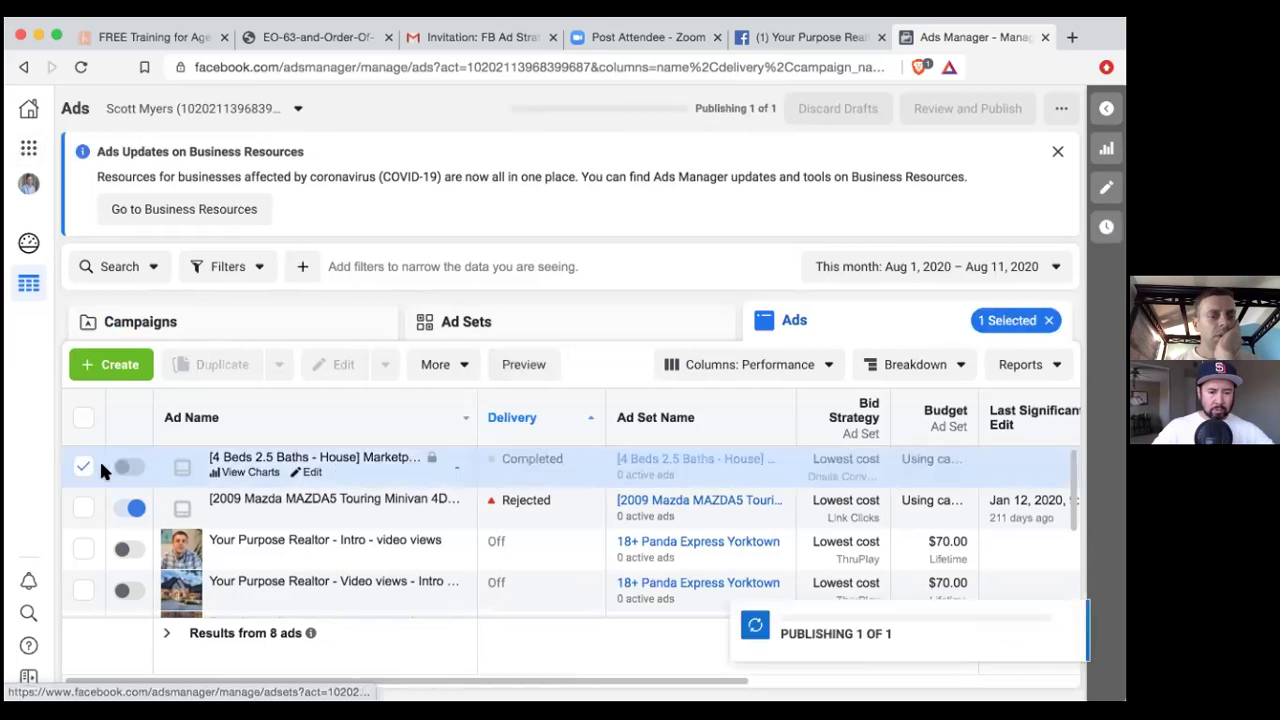
{"action": "left_click", "coordinate": [135, 504]}
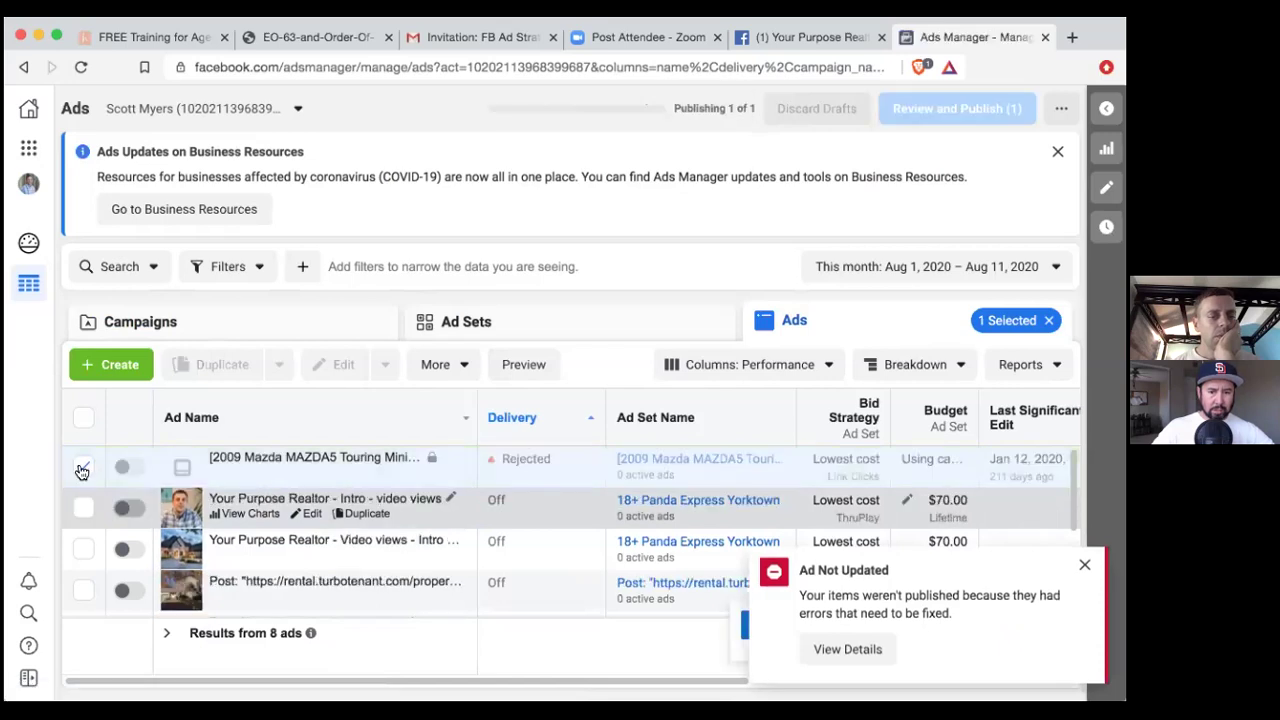
{"action": "left_click", "coordinate": [82, 470]}
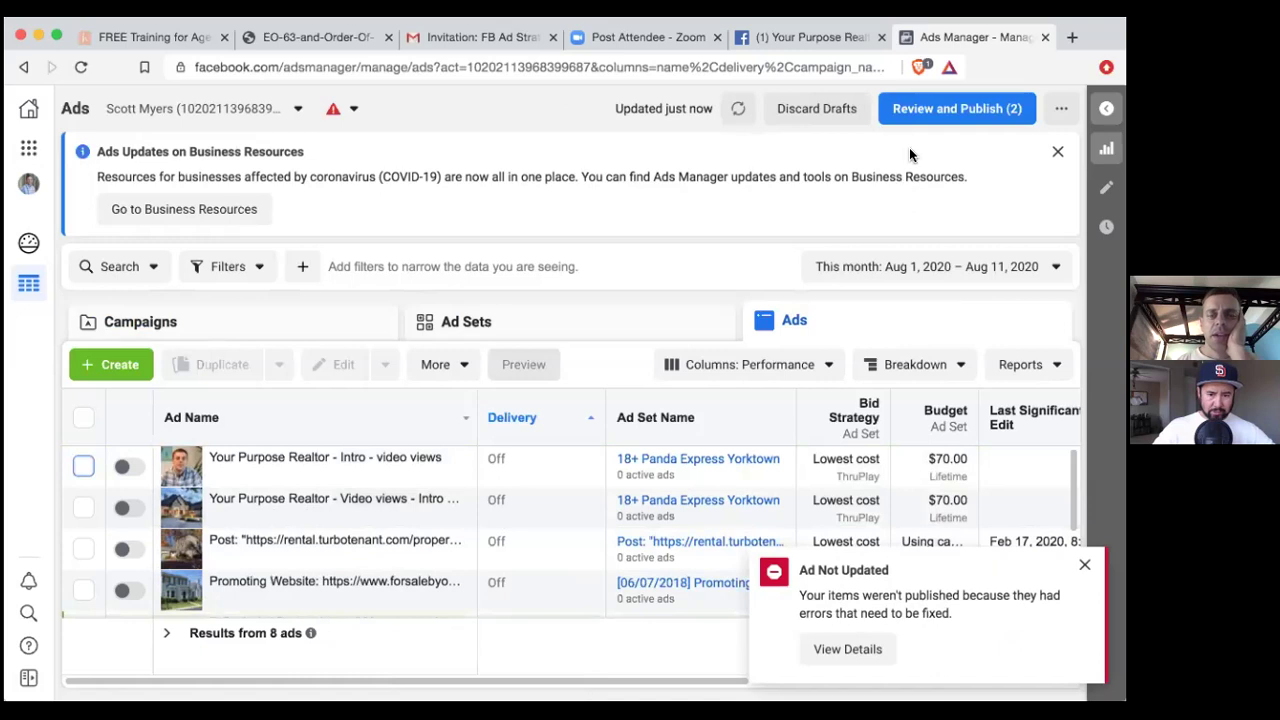
Discard the draft changes, restoring both Marketplace ads to Completed and Rejected
{"action": "left_click", "coordinate": [806, 110]}
{"action": "left_click", "coordinate": [705, 362]}
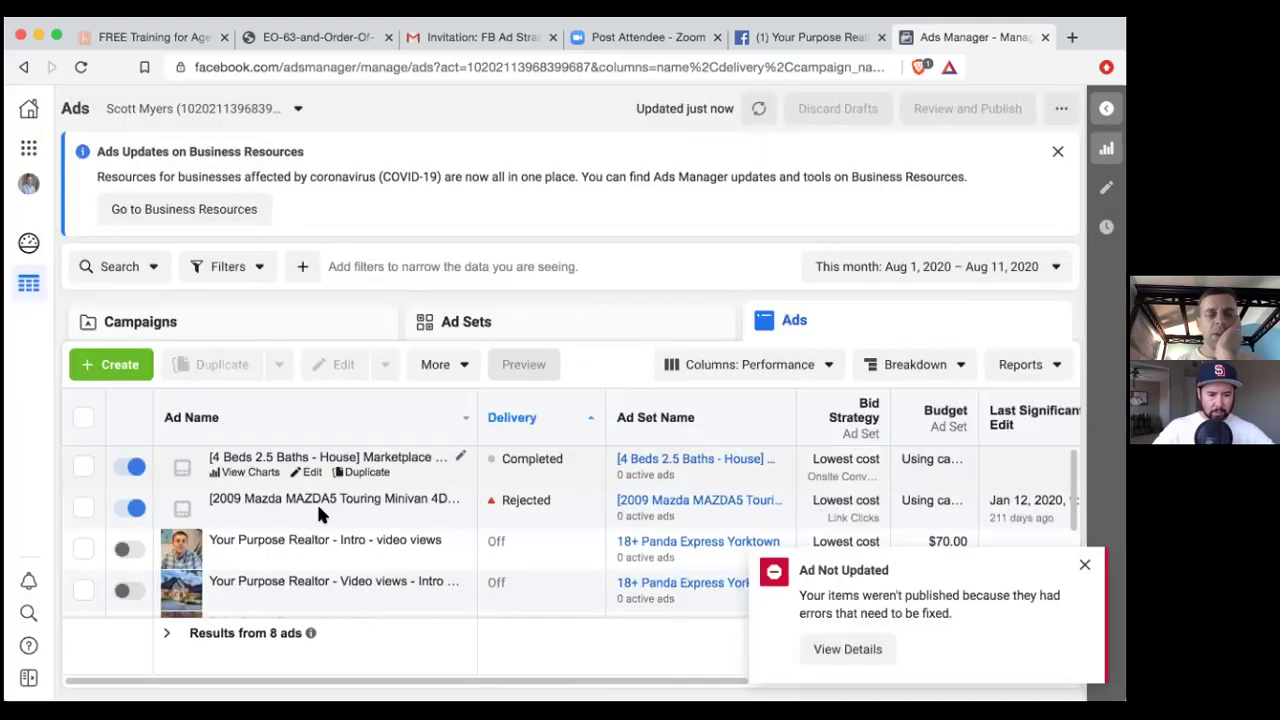
{"action": "scroll", "coordinate": [305, 510], "scroll_direction": "down", "scroll_amount": 2}
{"action": "scroll", "coordinate": [301, 507], "scroll_direction": "up", "scroll_amount": 2}
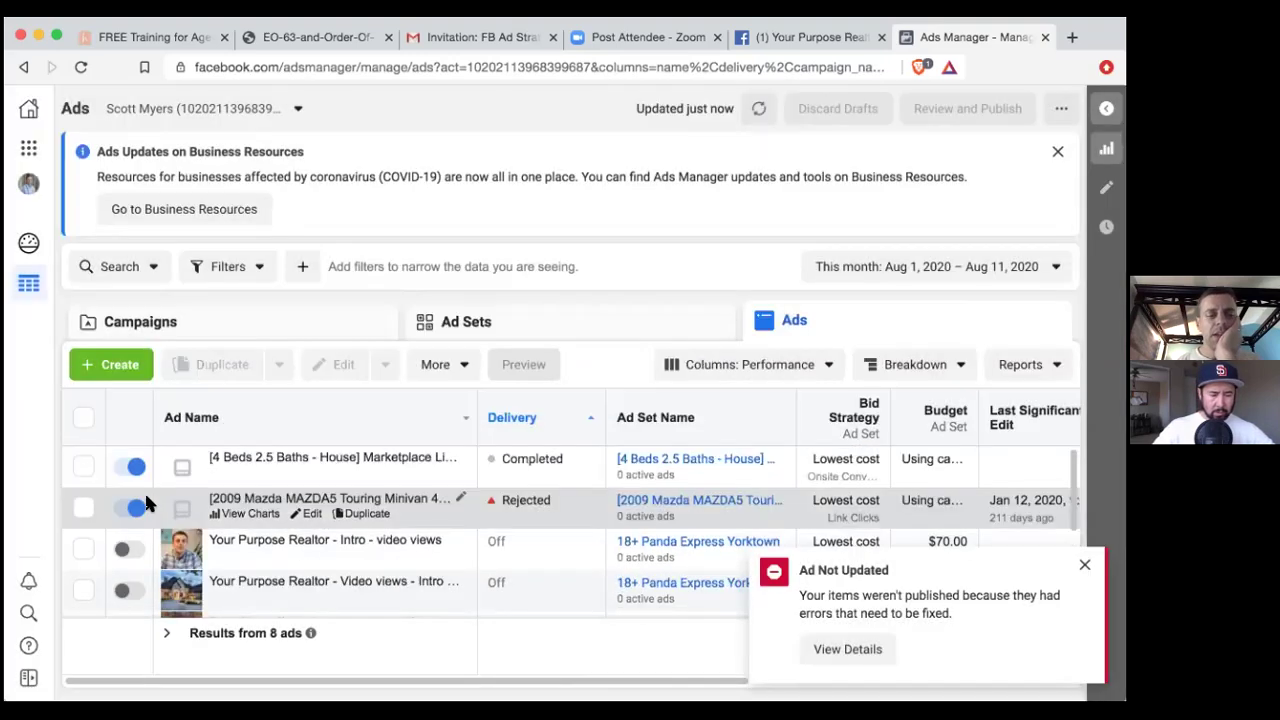
Try deleting the 4 Beds 2.5 Baths and 2009 Mazda ads, then discard the failed drafts
{"action": "left_click", "coordinate": [84, 468]}
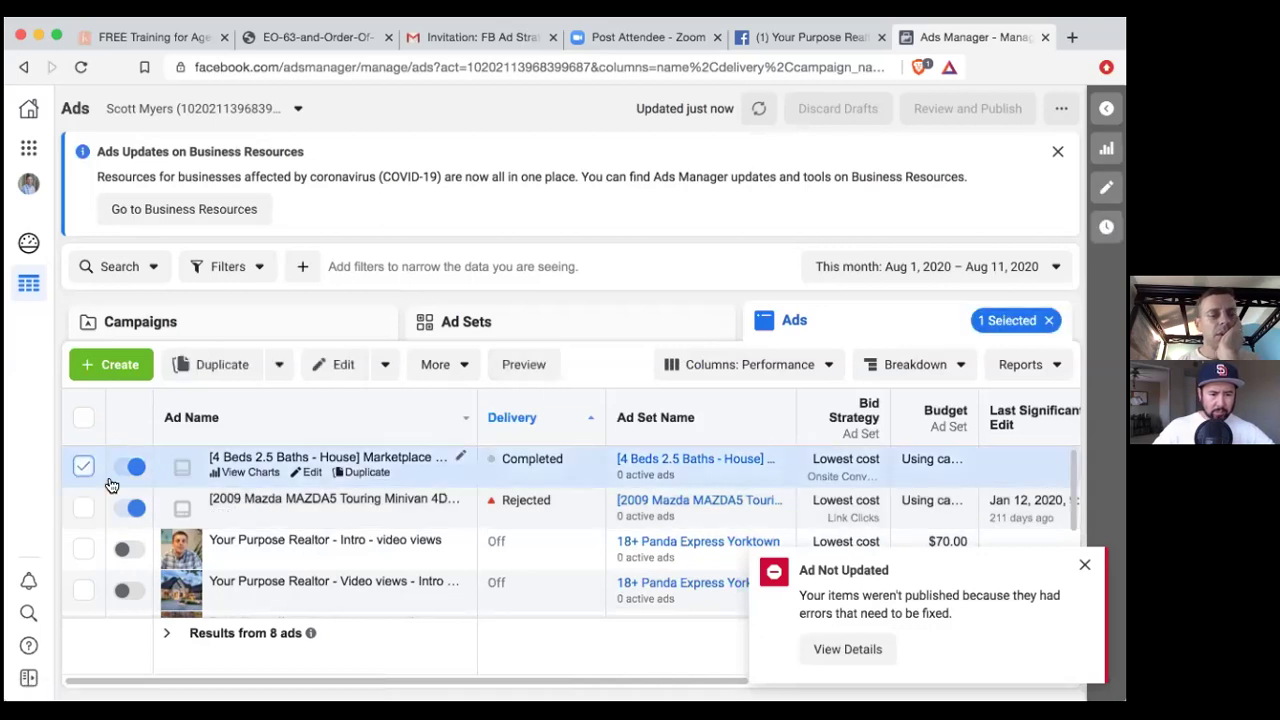
{"action": "left_click", "coordinate": [281, 366]}
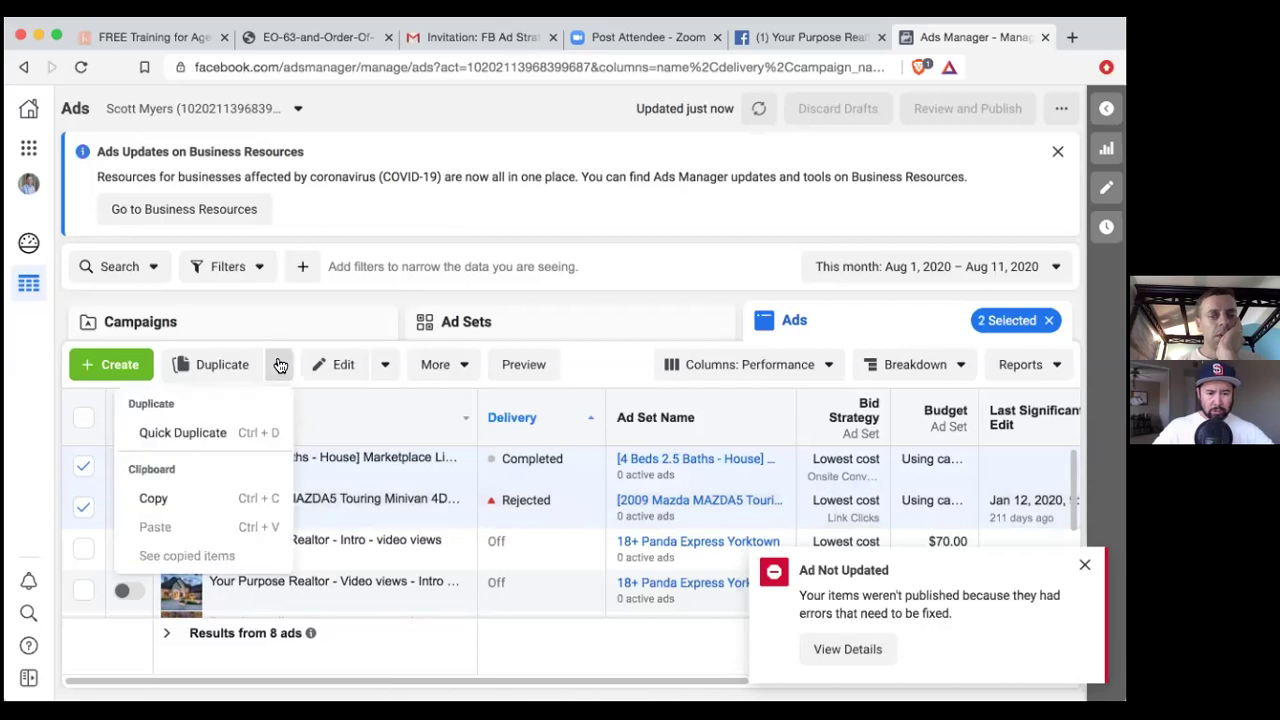
{"action": "left_click", "coordinate": [358, 336]}
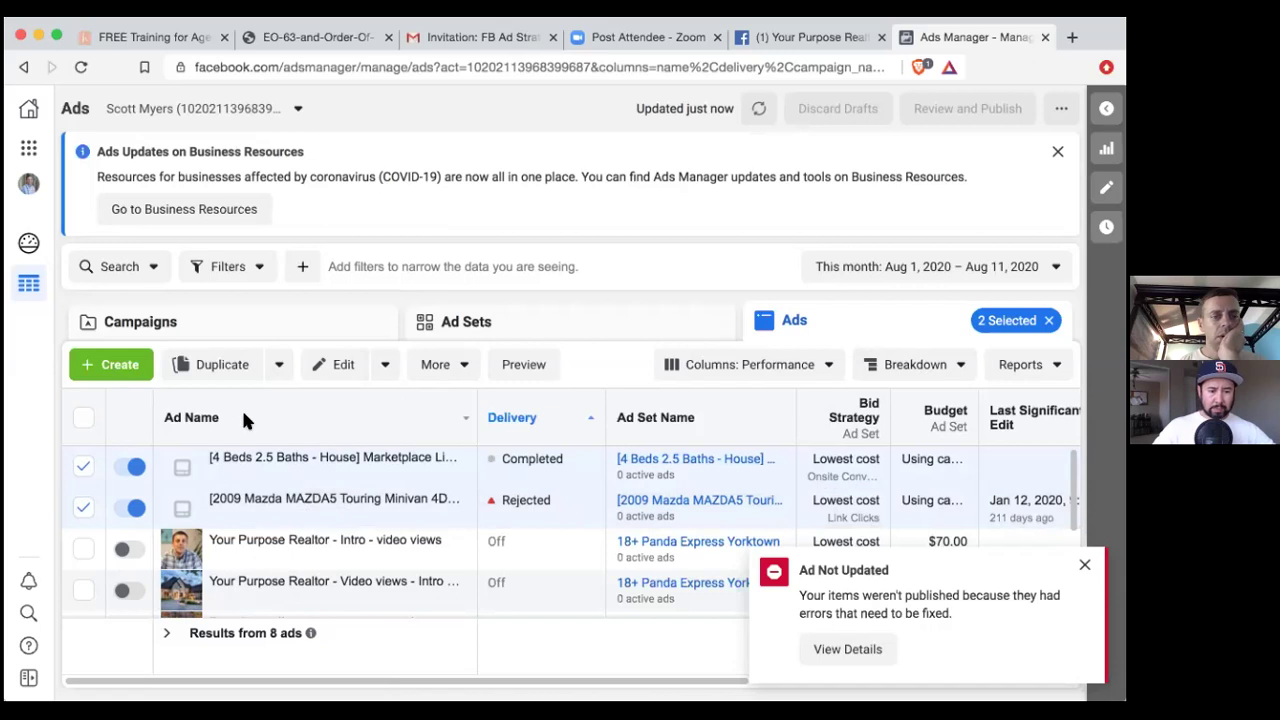
{"action": "left_click", "coordinate": [446, 374]}
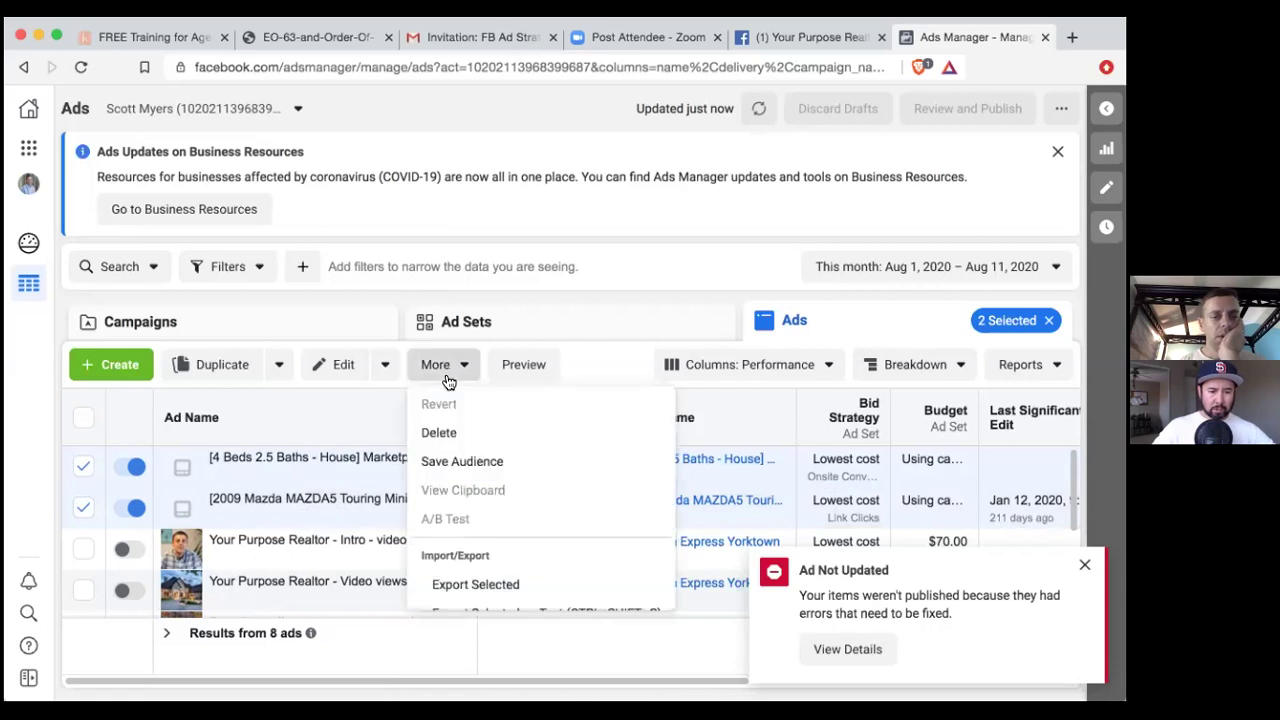
{"action": "left_click", "coordinate": [439, 432]}
{"action": "left_click", "coordinate": [712, 340]}
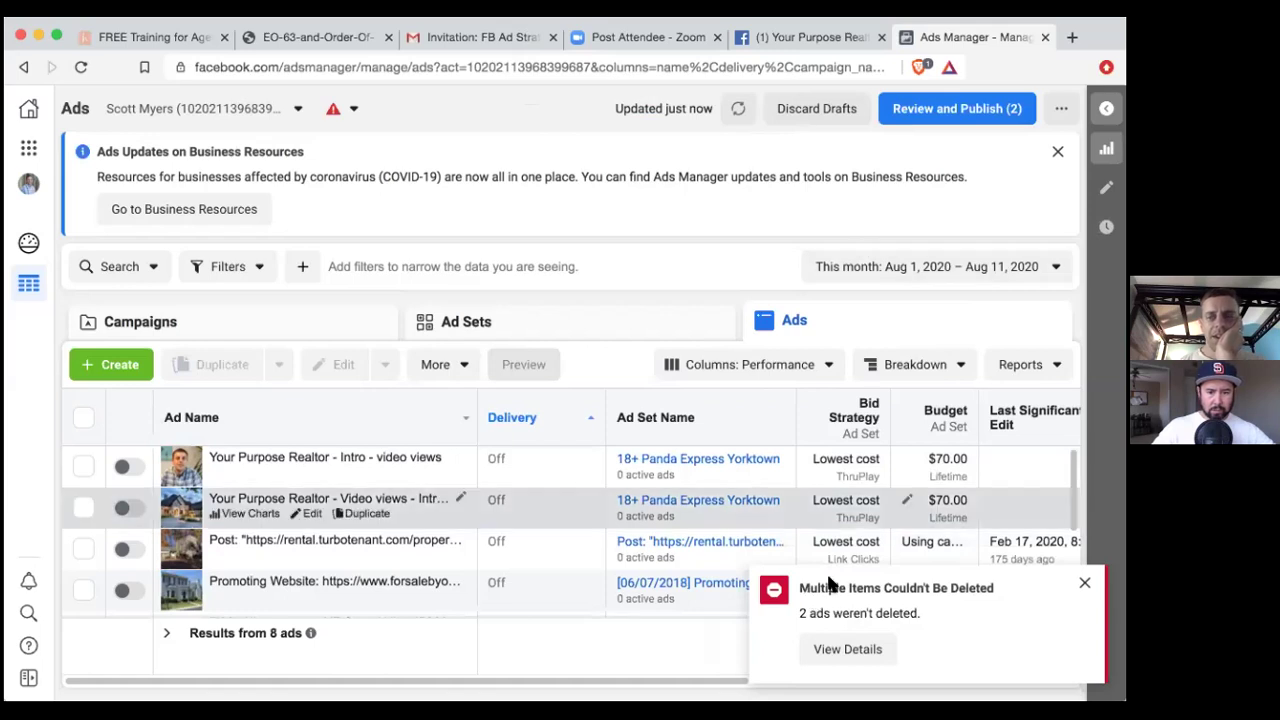
{"action": "left_click", "coordinate": [805, 110]}
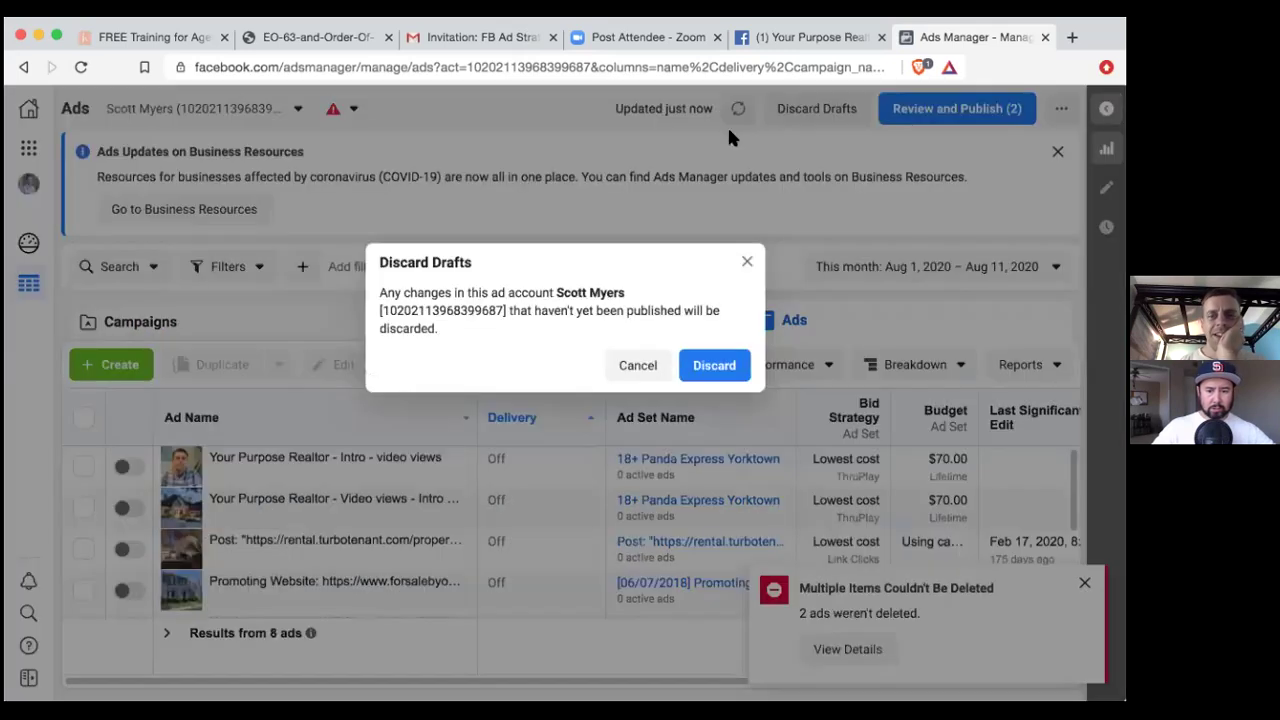
{"action": "left_click", "coordinate": [699, 368]}
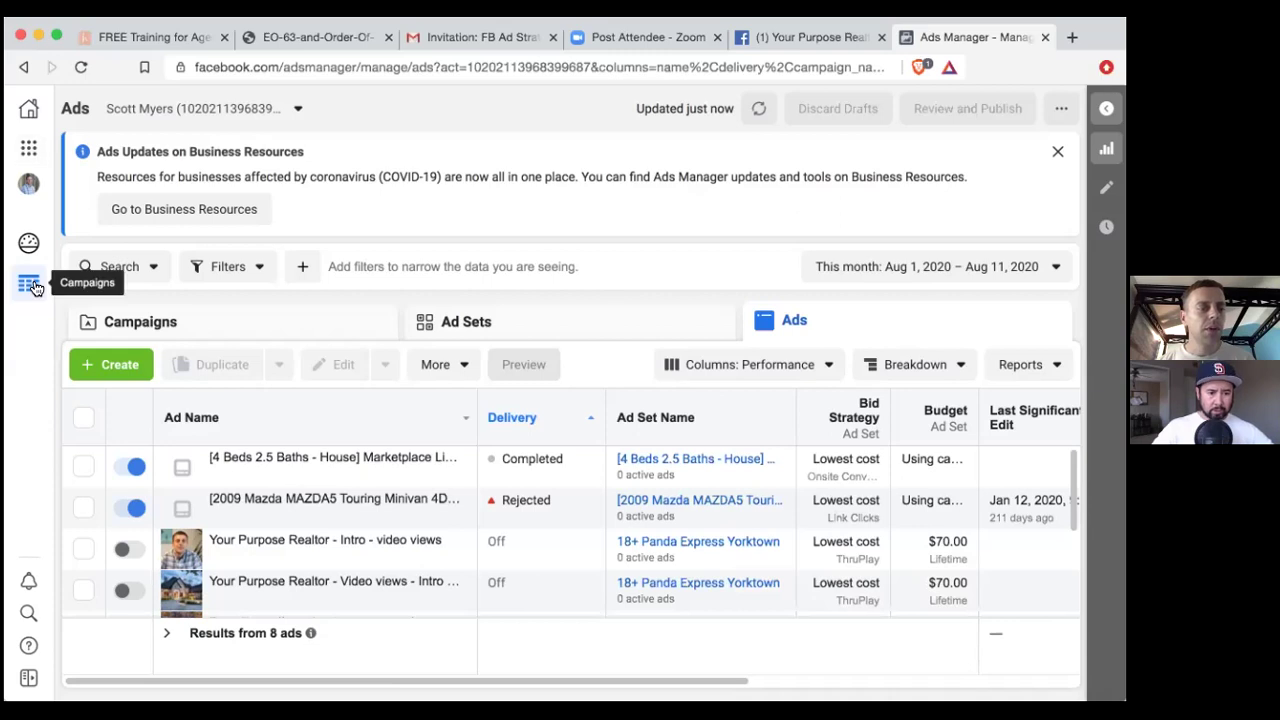
Go to Billing from the Business Tools shortcuts to see the $52.97 in PayPal transactions
{"action": "left_click", "coordinate": [31, 152]}
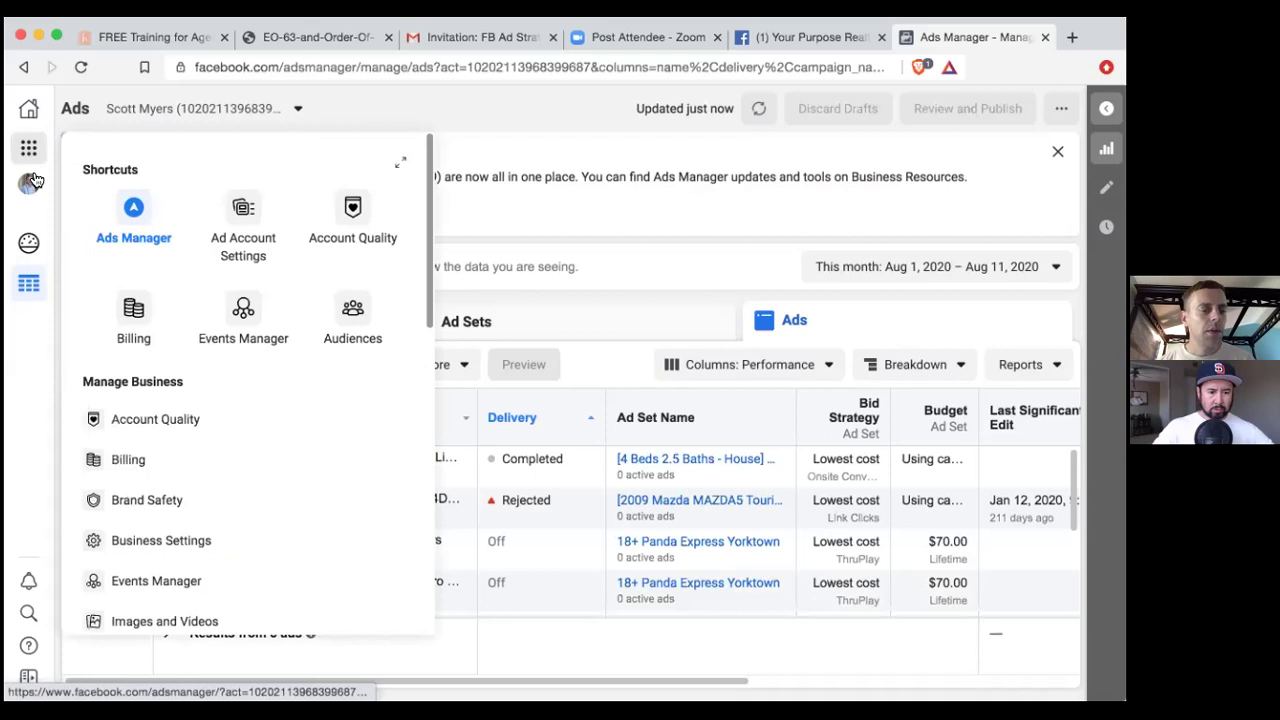
{"action": "left_click", "coordinate": [125, 465]}
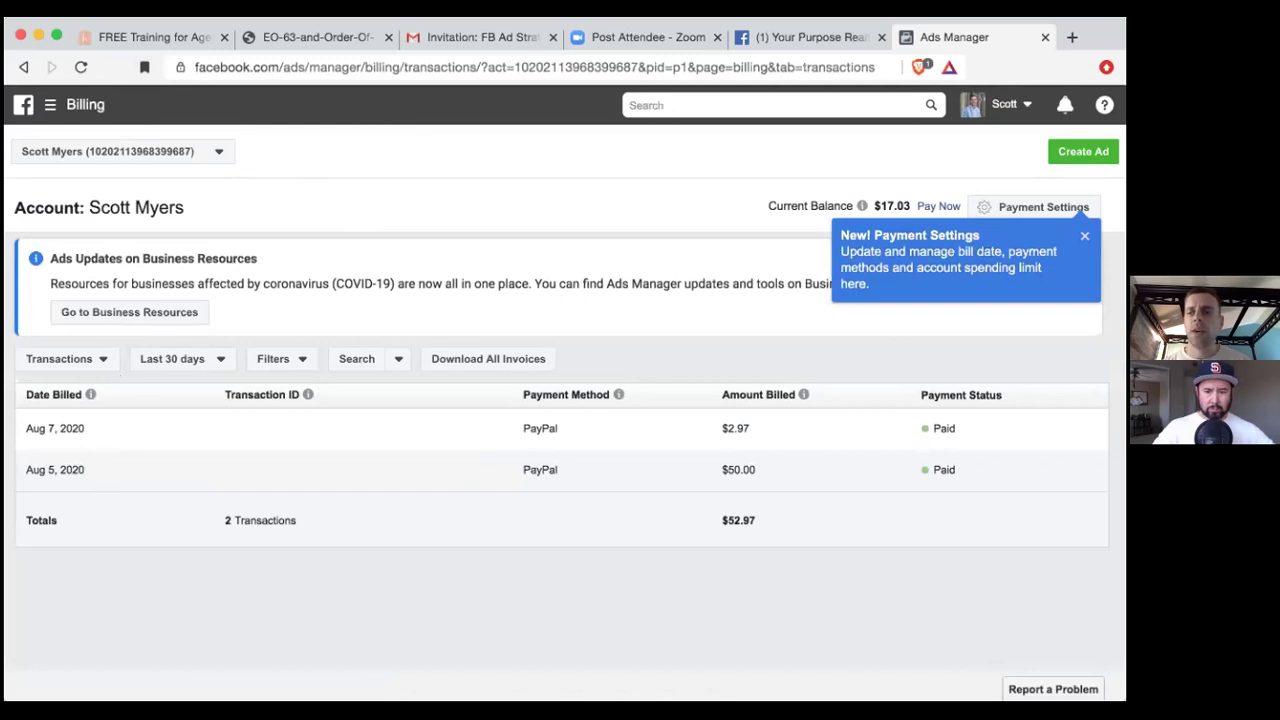
Open Payment Settings to review the $17.03 bill, PayPal primary method and $276.67 spent
{"action": "left_click", "coordinate": [1049, 216]}
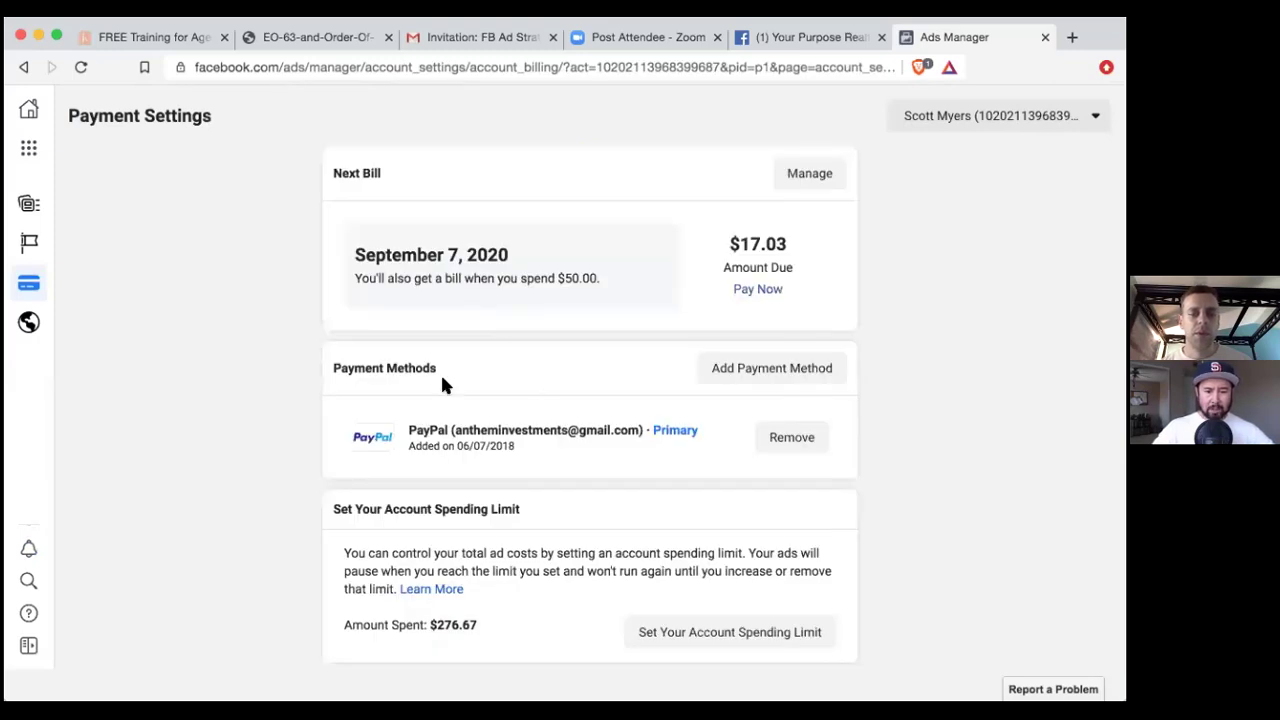
{"action": "scroll", "coordinate": [464, 371], "scroll_direction": "down", "scroll_amount": 1}
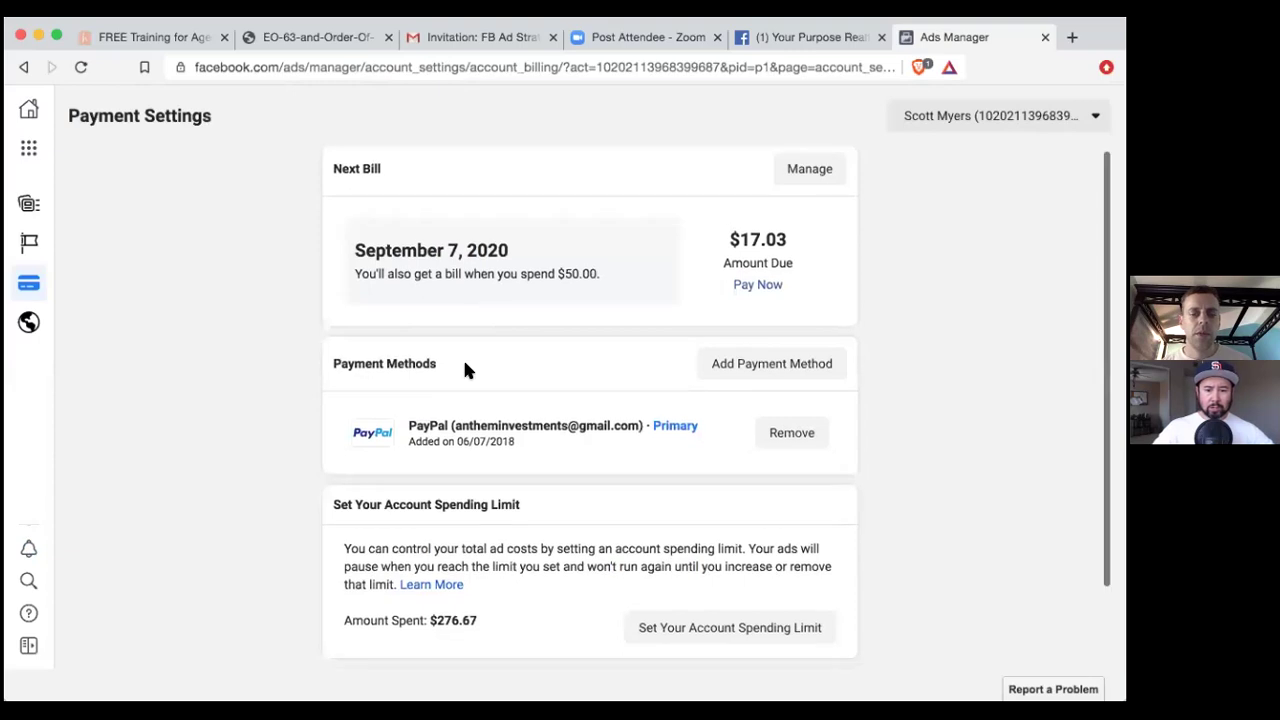
{"action": "scroll", "coordinate": [464, 371], "scroll_direction": "down", "scroll_amount": 1}
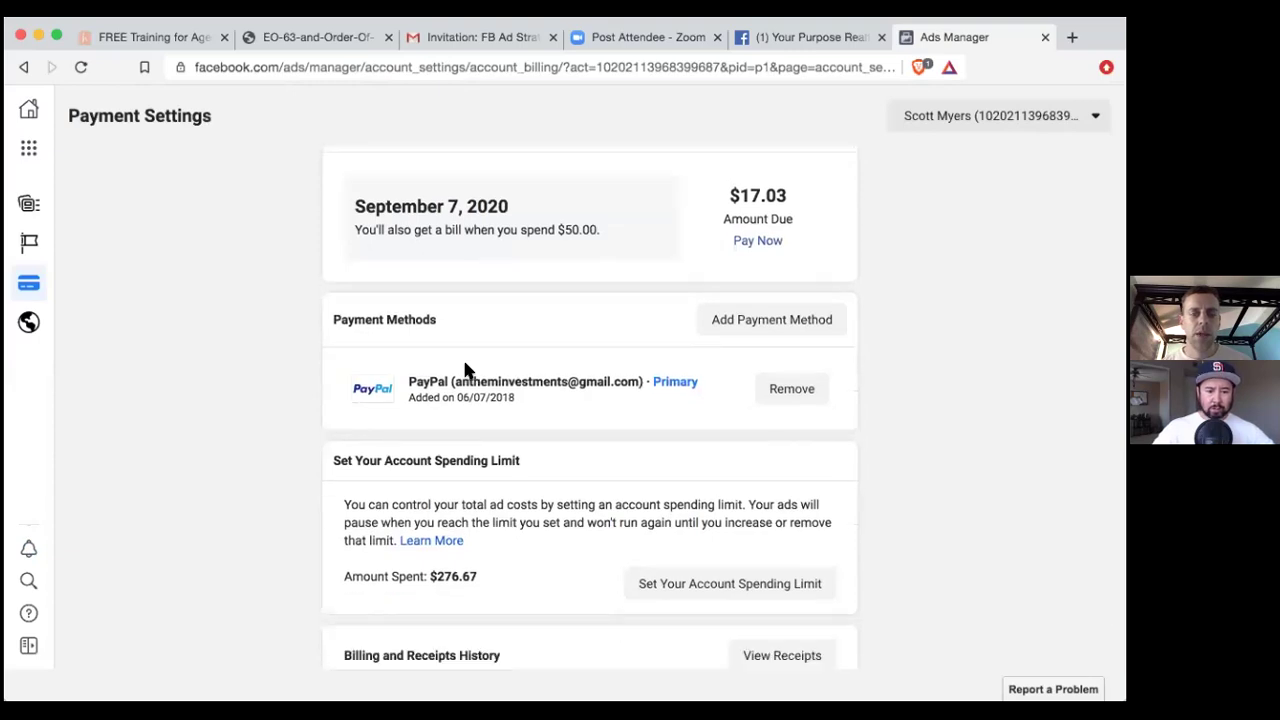
{"action": "scroll", "coordinate": [466, 371], "scroll_direction": "up", "scroll_amount": 1}
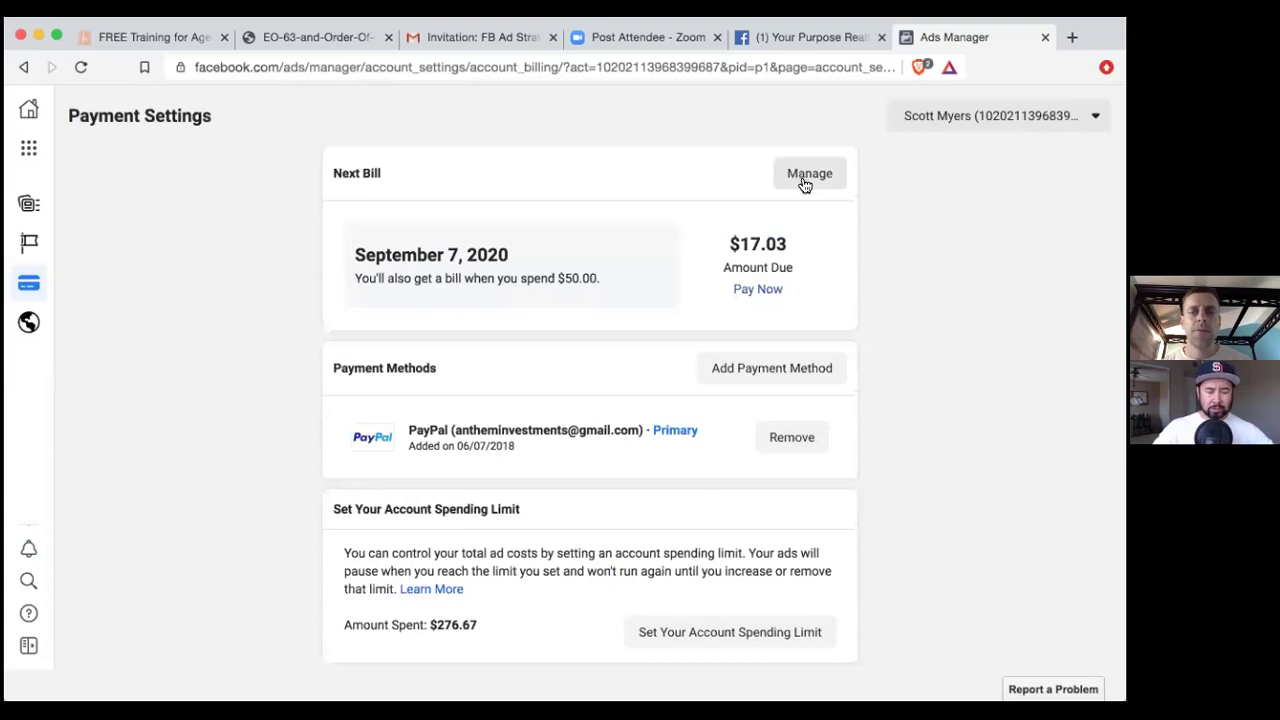
Raise the billing threshold from $50.00 to $900 via Manage next to Next Bill
{"action": "left_click", "coordinate": [805, 178]}
{"action": "left_click", "coordinate": [489, 372]}
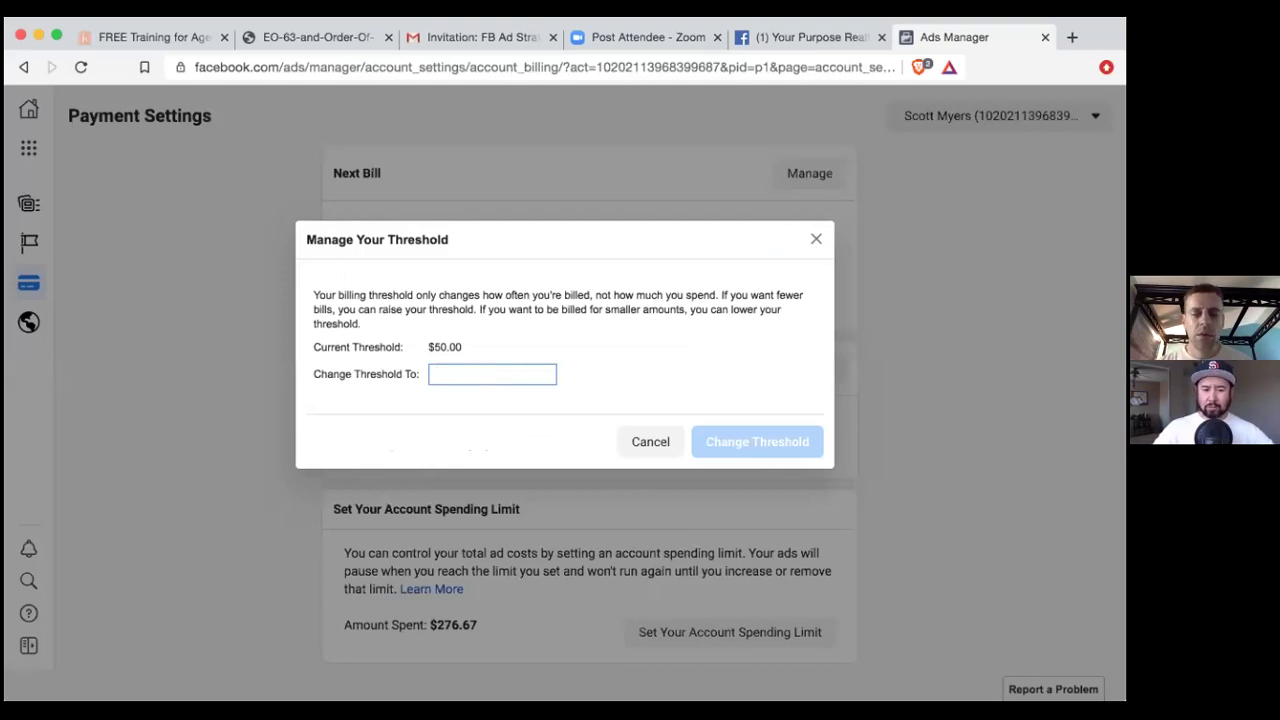
{"action": "type", "text": "900"}
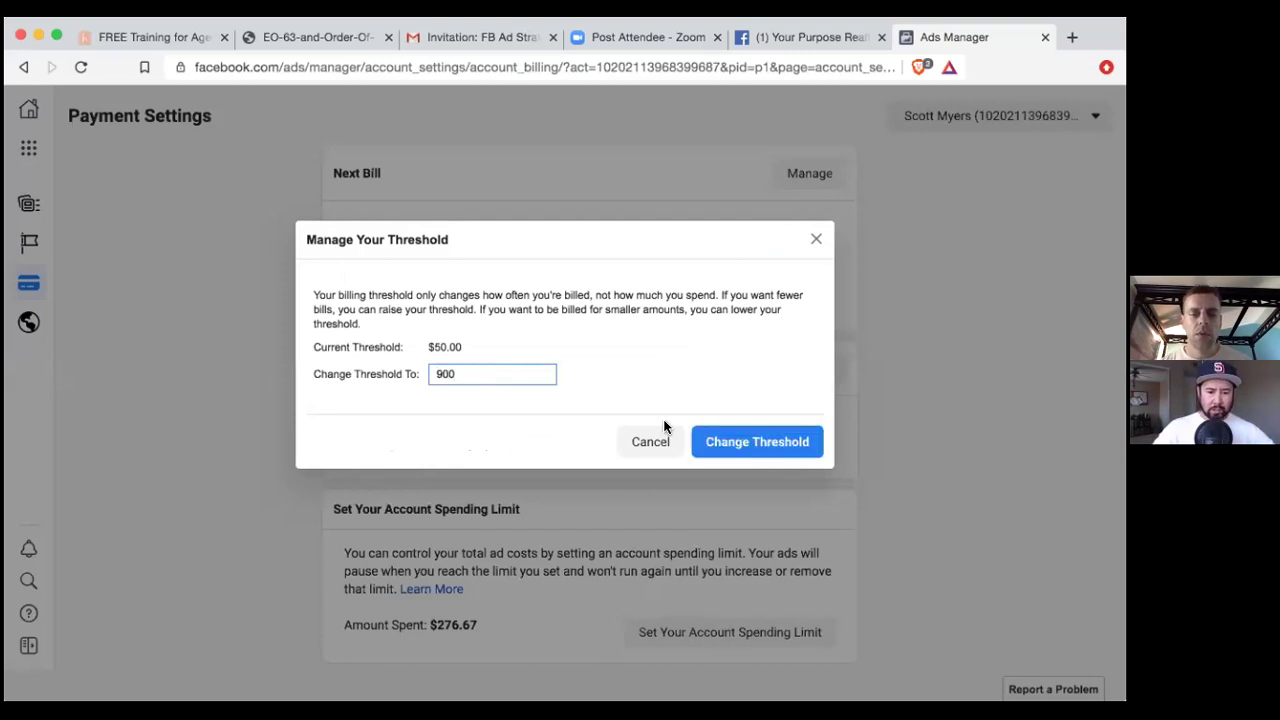
{"action": "key", "text": "Return"}
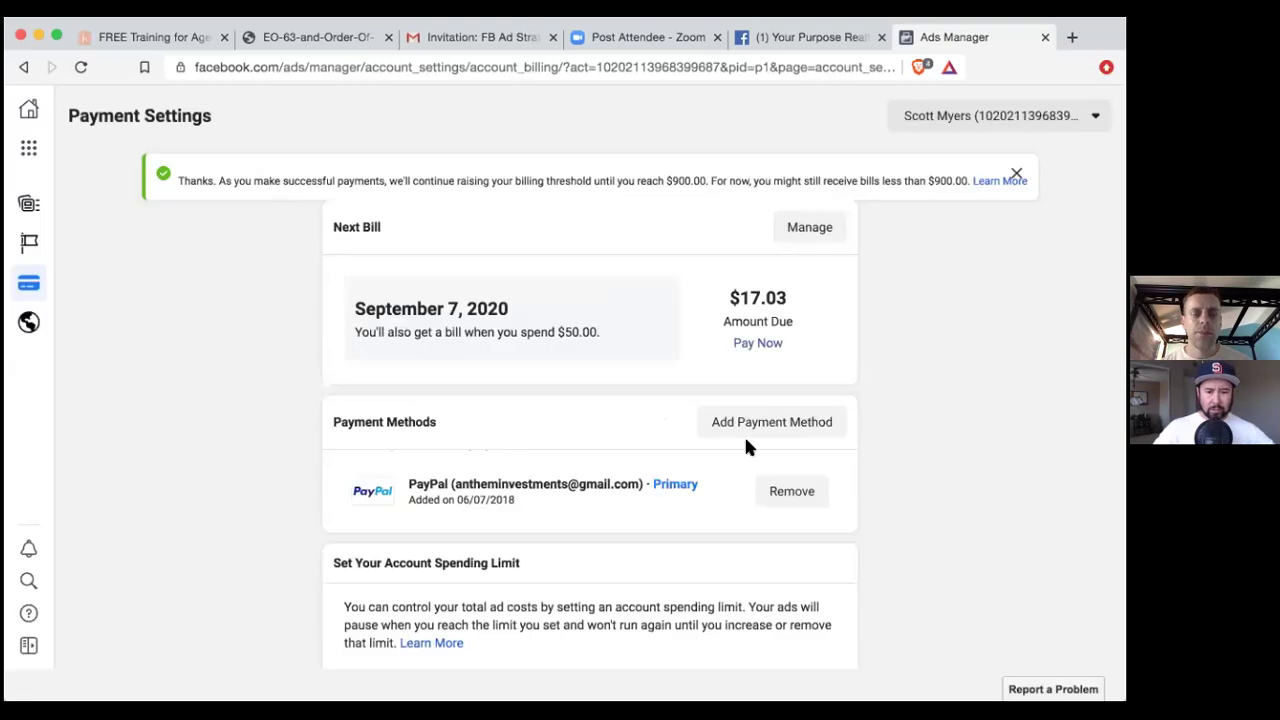
{"action": "scroll", "coordinate": [748, 448], "scroll_direction": "down", "scroll_amount": 3}
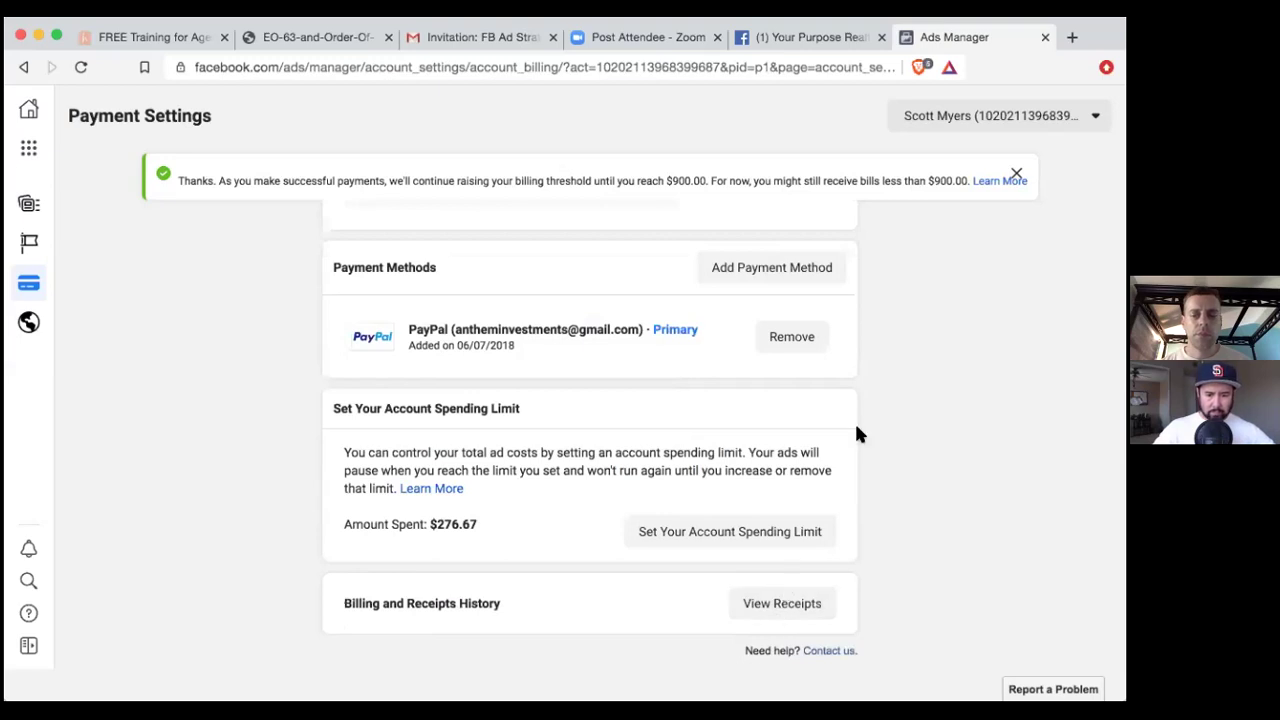
Enter 5000 USD as the account spending limit and apply it with Set Limit
{"action": "left_click", "coordinate": [709, 535]}
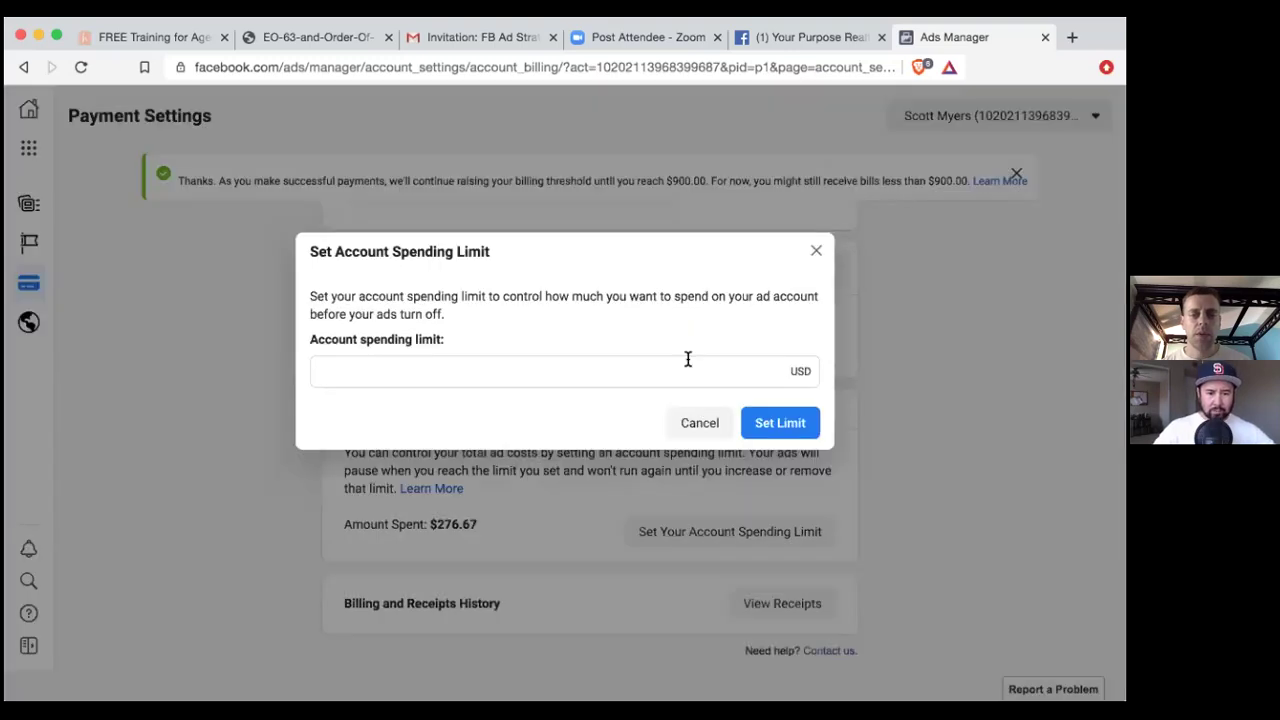
{"action": "left_click", "coordinate": [688, 359]}
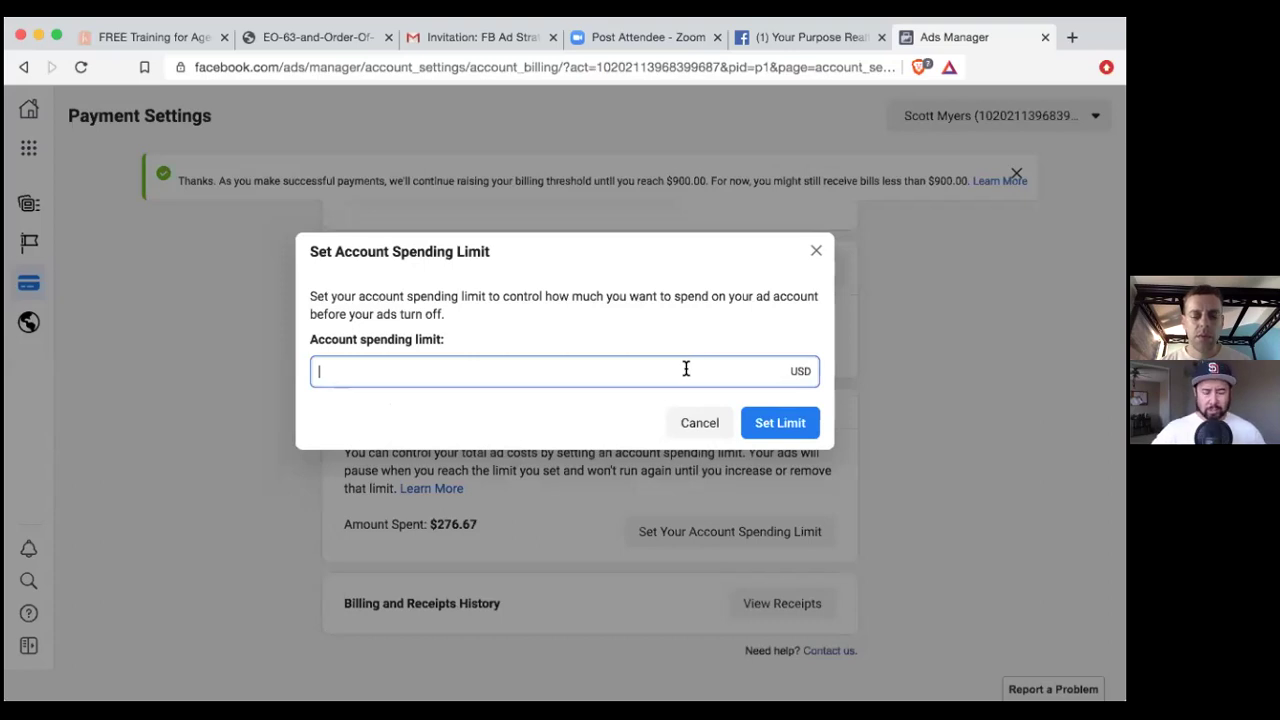
{"action": "type", "text": "5000"}
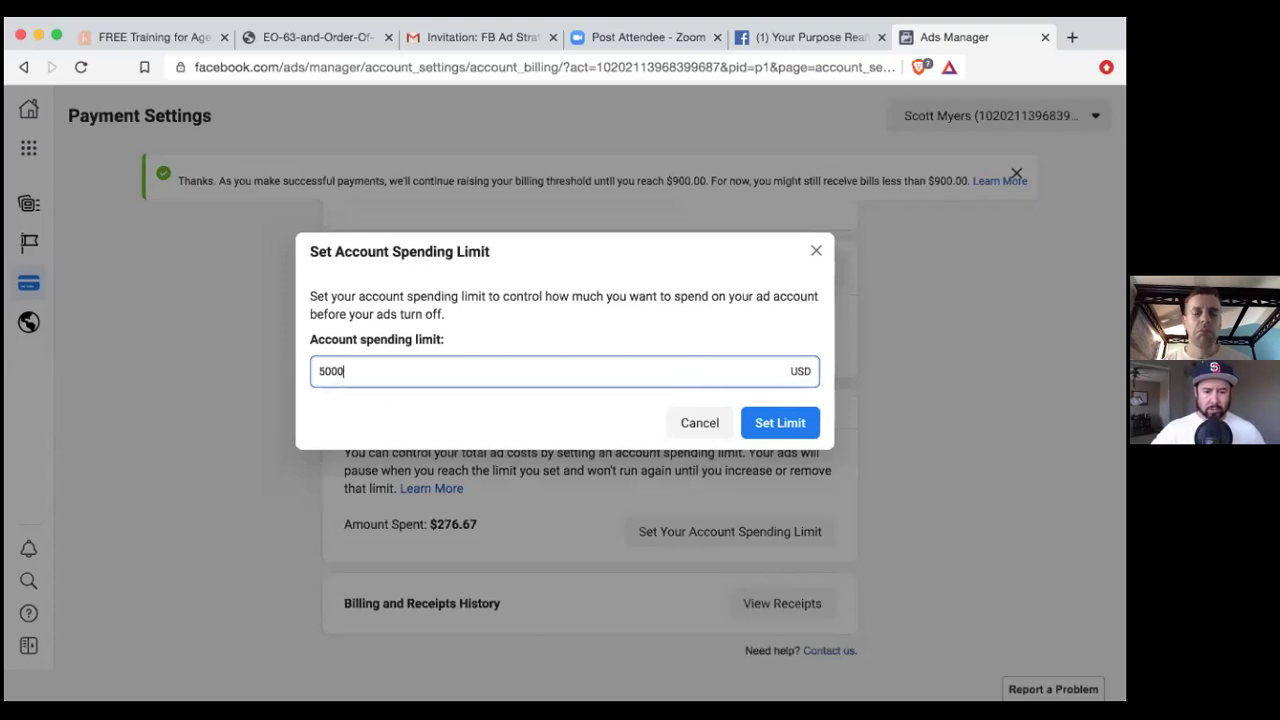
{"action": "left_click", "coordinate": [785, 421]}
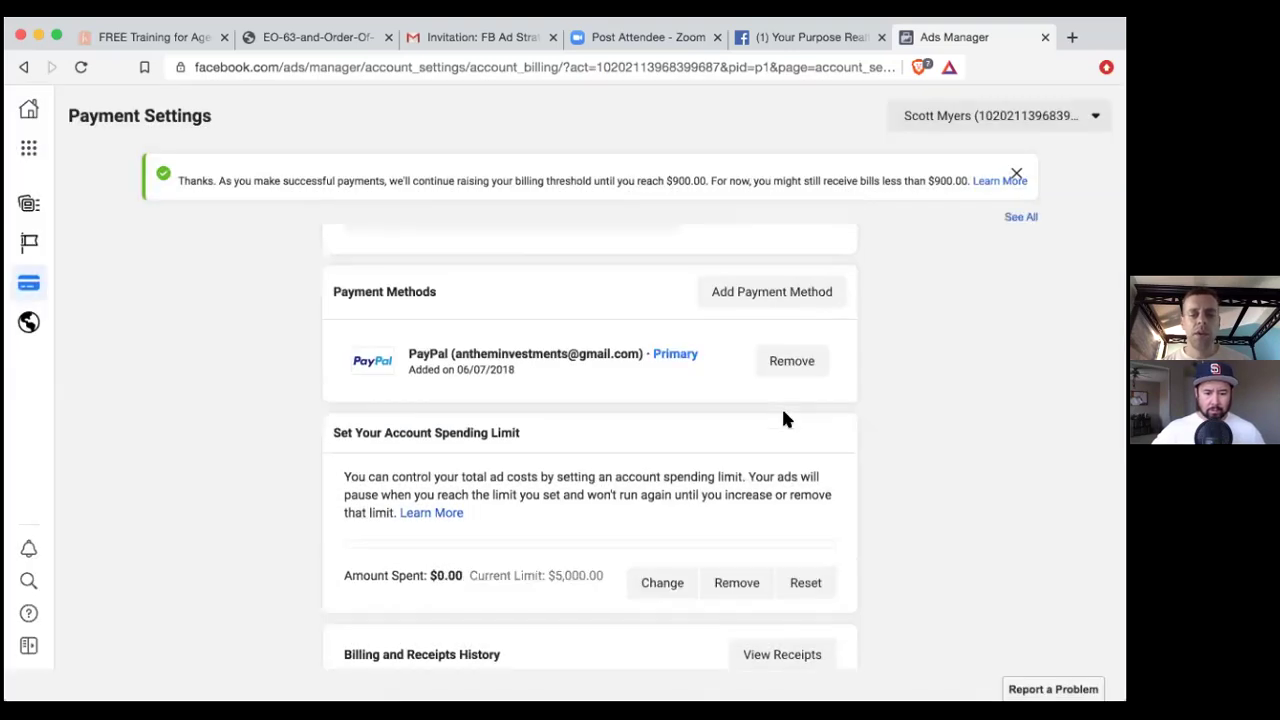
{"action": "scroll", "coordinate": [785, 420], "scroll_direction": "down", "scroll_amount": 1}
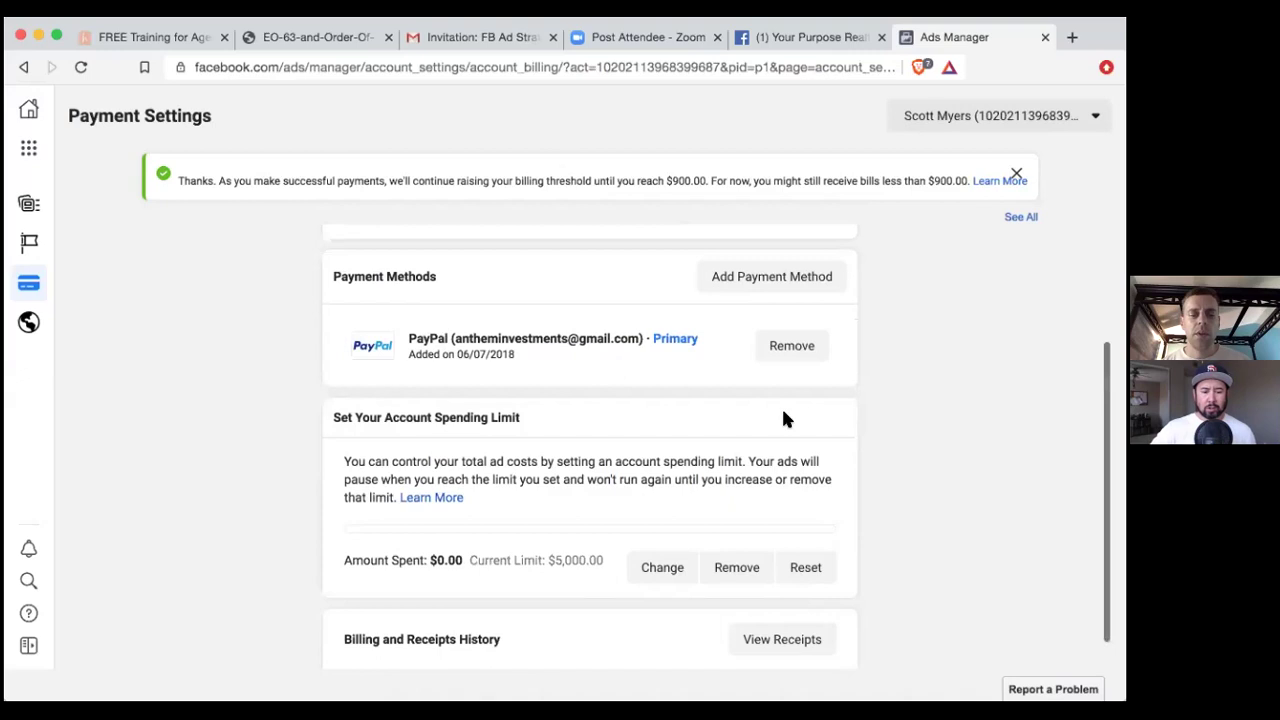
{"action": "scroll", "coordinate": [785, 420], "scroll_direction": "down", "scroll_amount": 1}
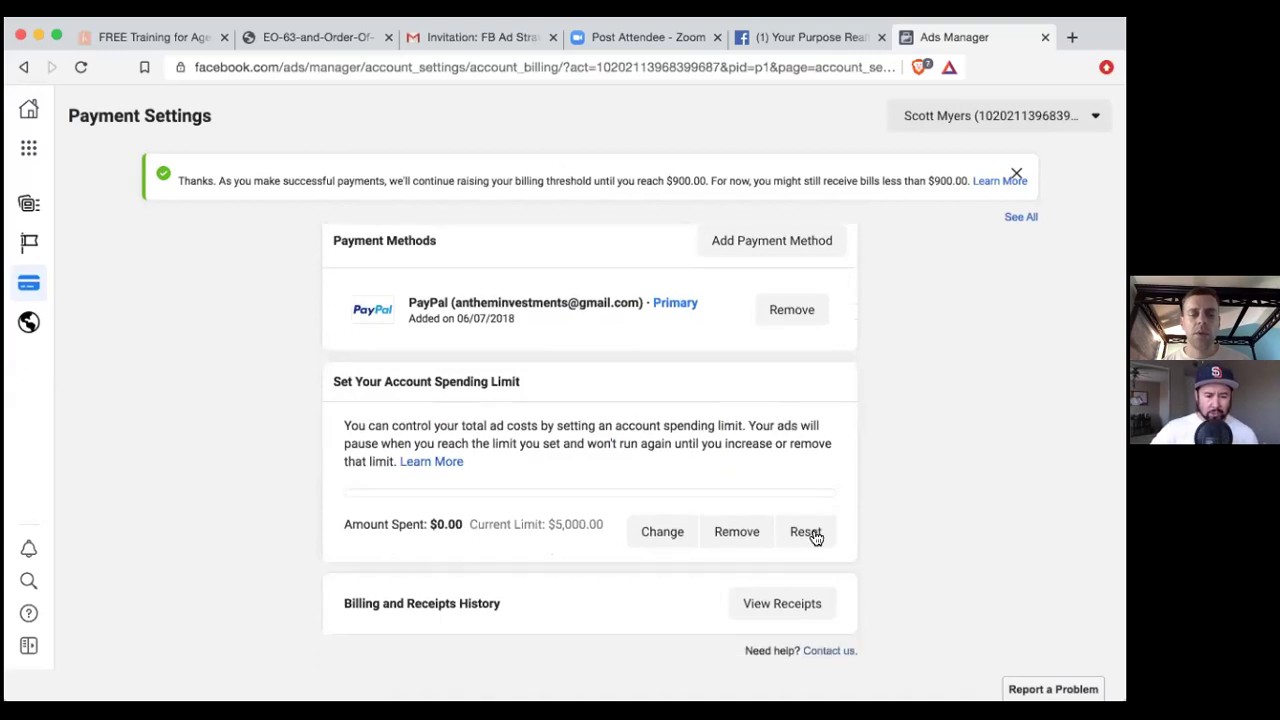
{"action": "scroll", "coordinate": [785, 610], "scroll_direction": "up", "scroll_amount": 5}
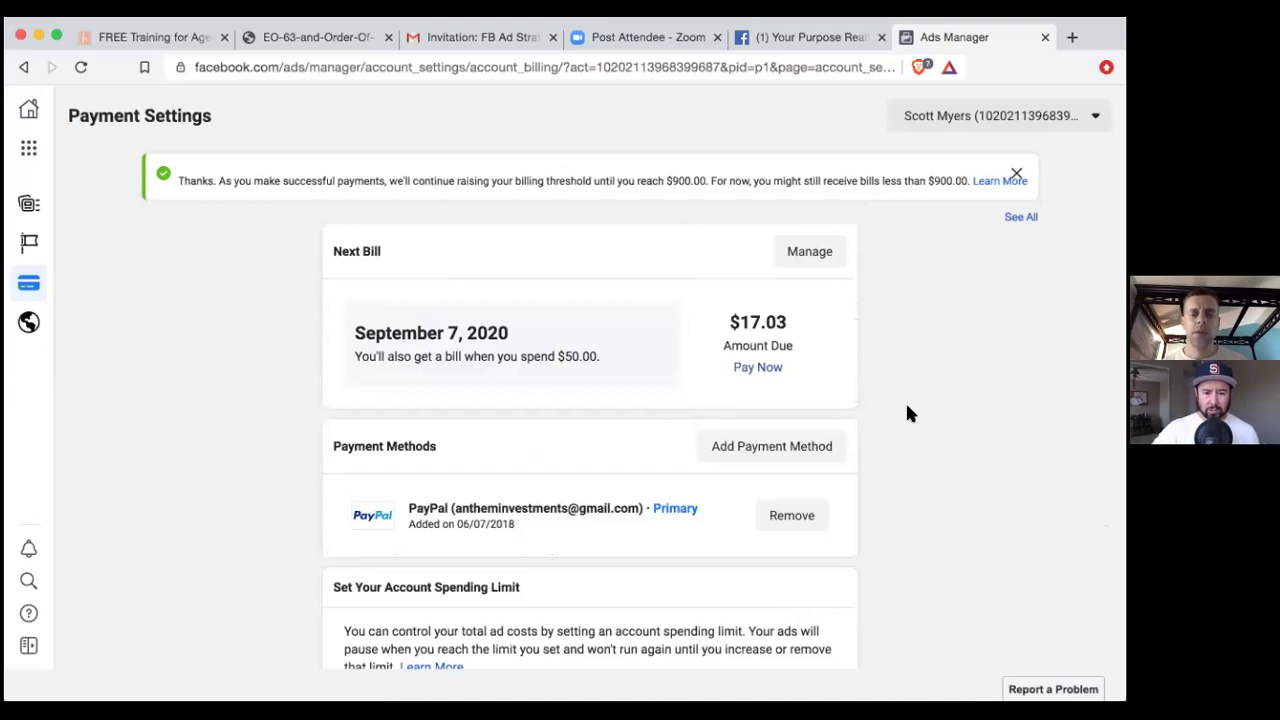
{"action": "scroll", "coordinate": [908, 411], "scroll_direction": "down", "scroll_amount": 3}
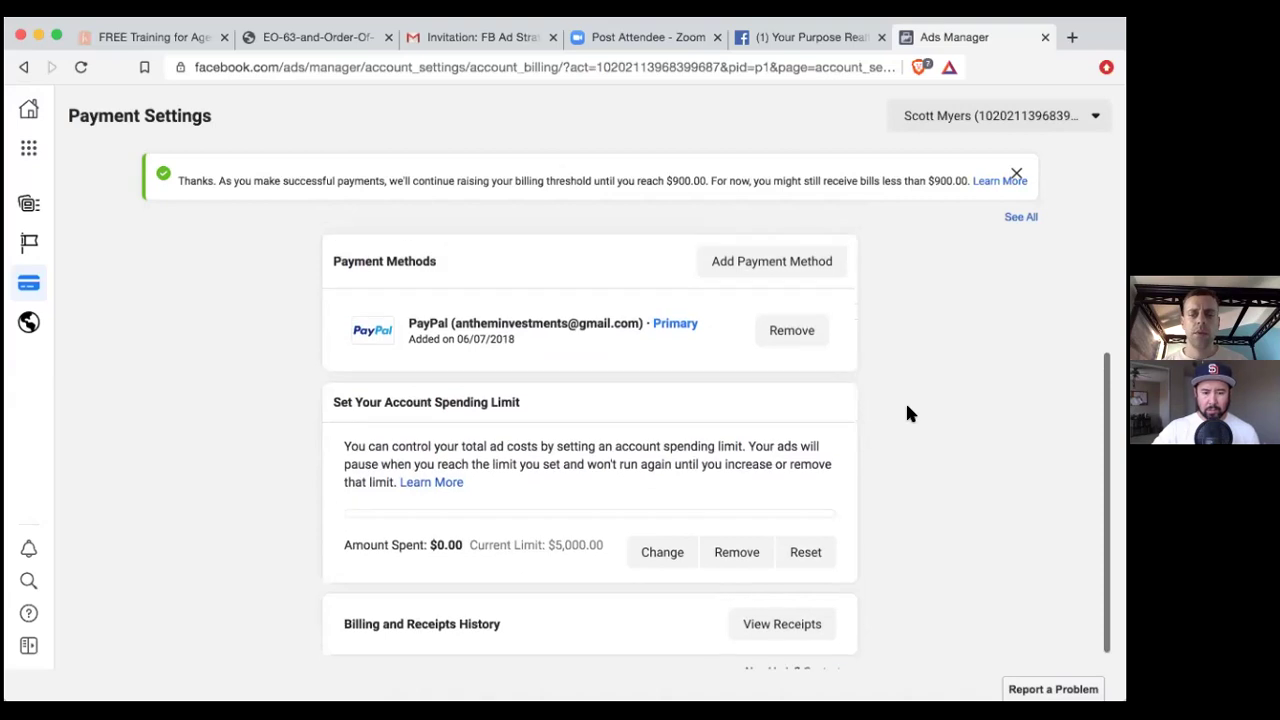
{"action": "scroll", "coordinate": [908, 413], "scroll_direction": "up", "scroll_amount": 3}
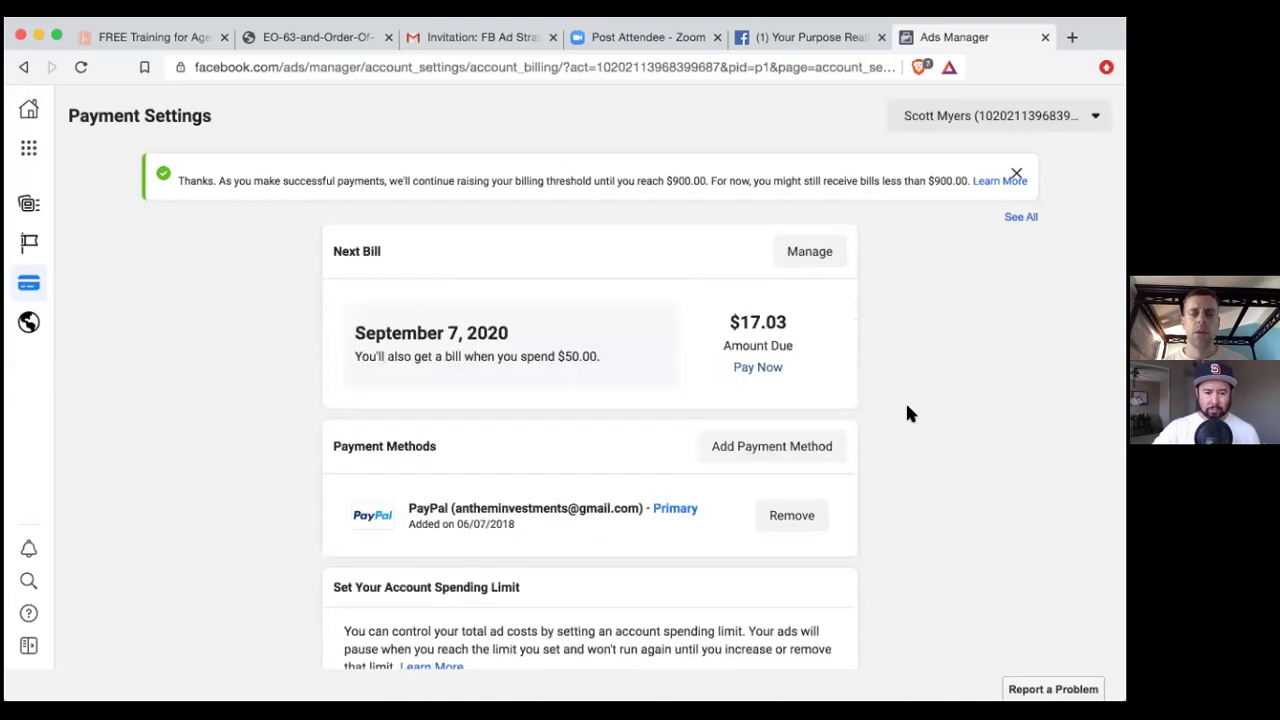